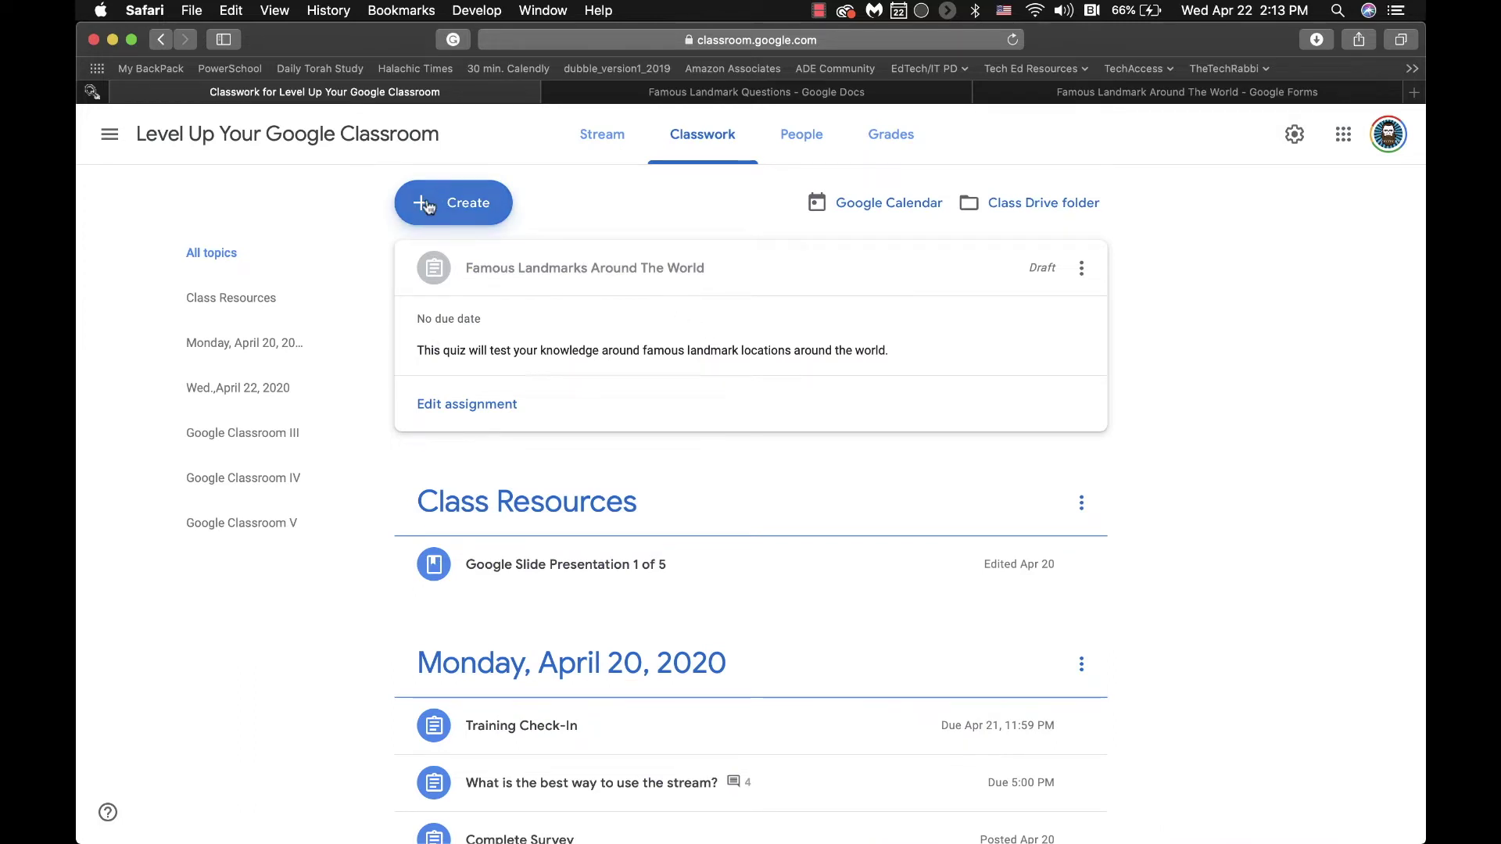
Start a blank Classroom assignment, look at its Create file types, then discard it.
{"action": "left_click", "coordinate": [427, 206]}
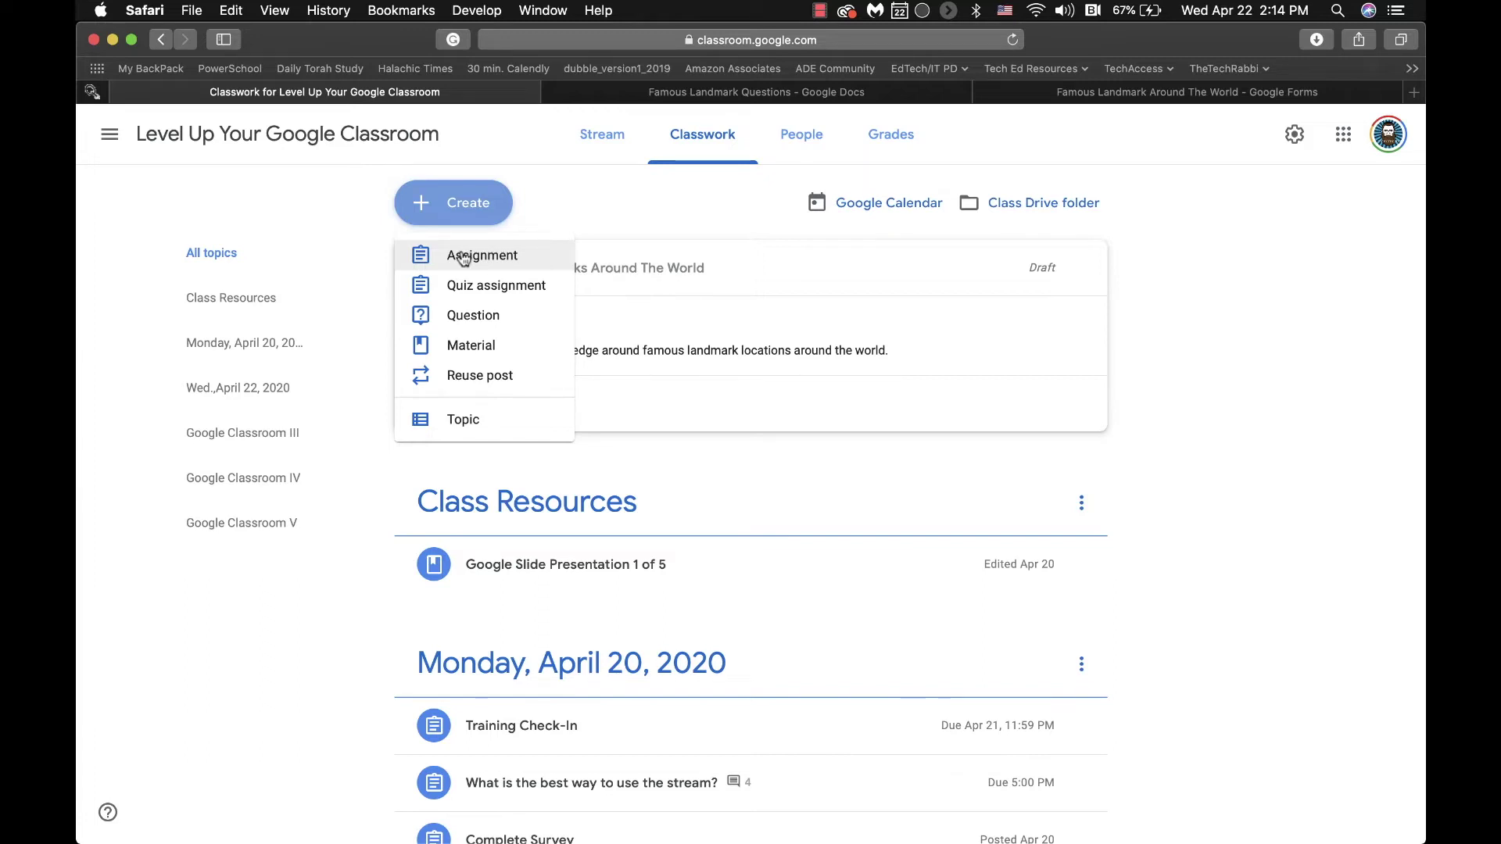
{"action": "left_click", "coordinate": [462, 256]}
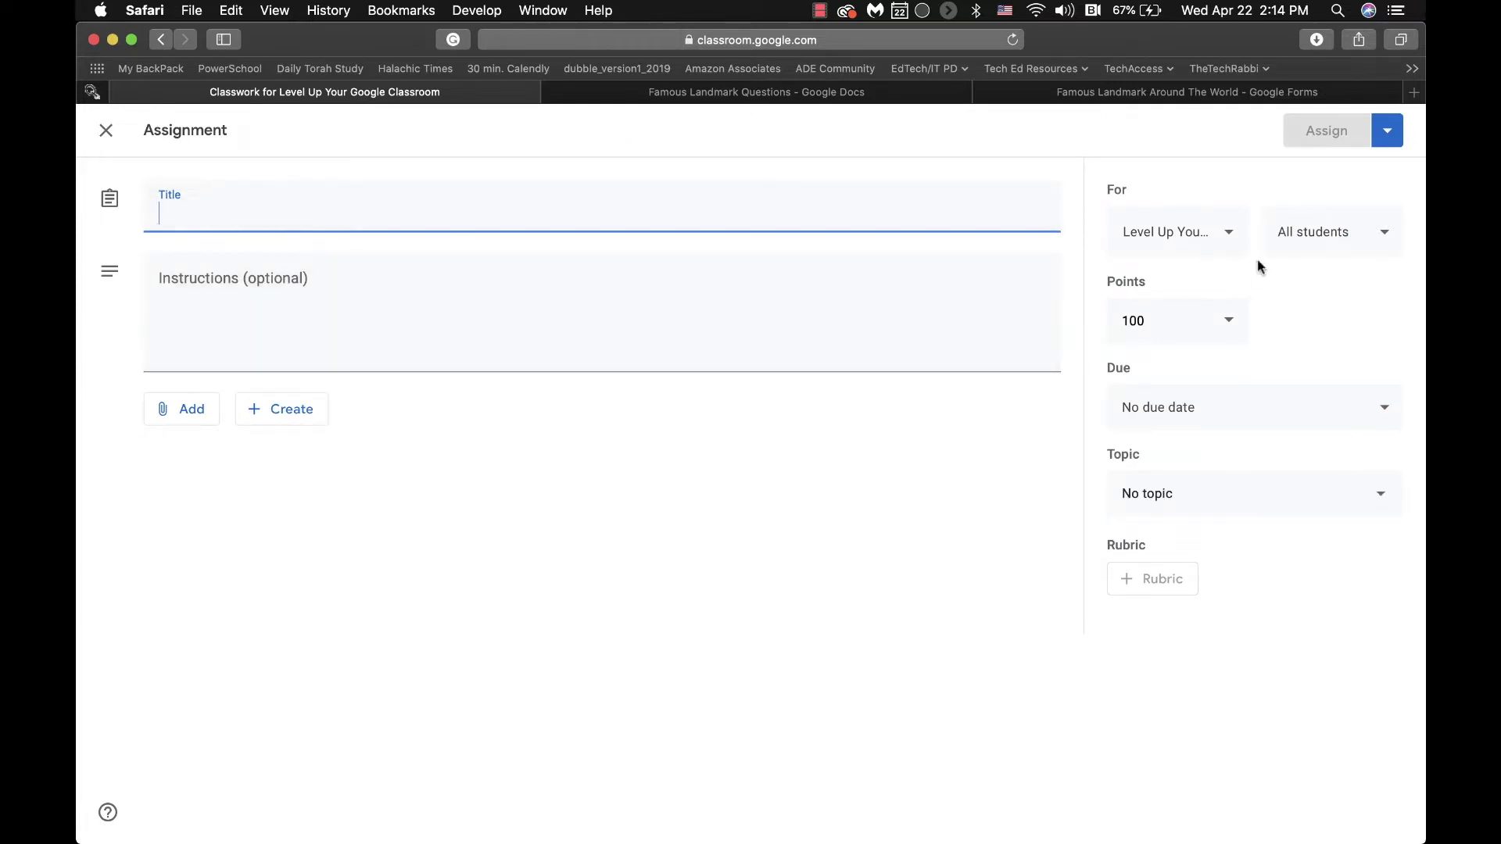
{"action": "left_click", "coordinate": [279, 413]}
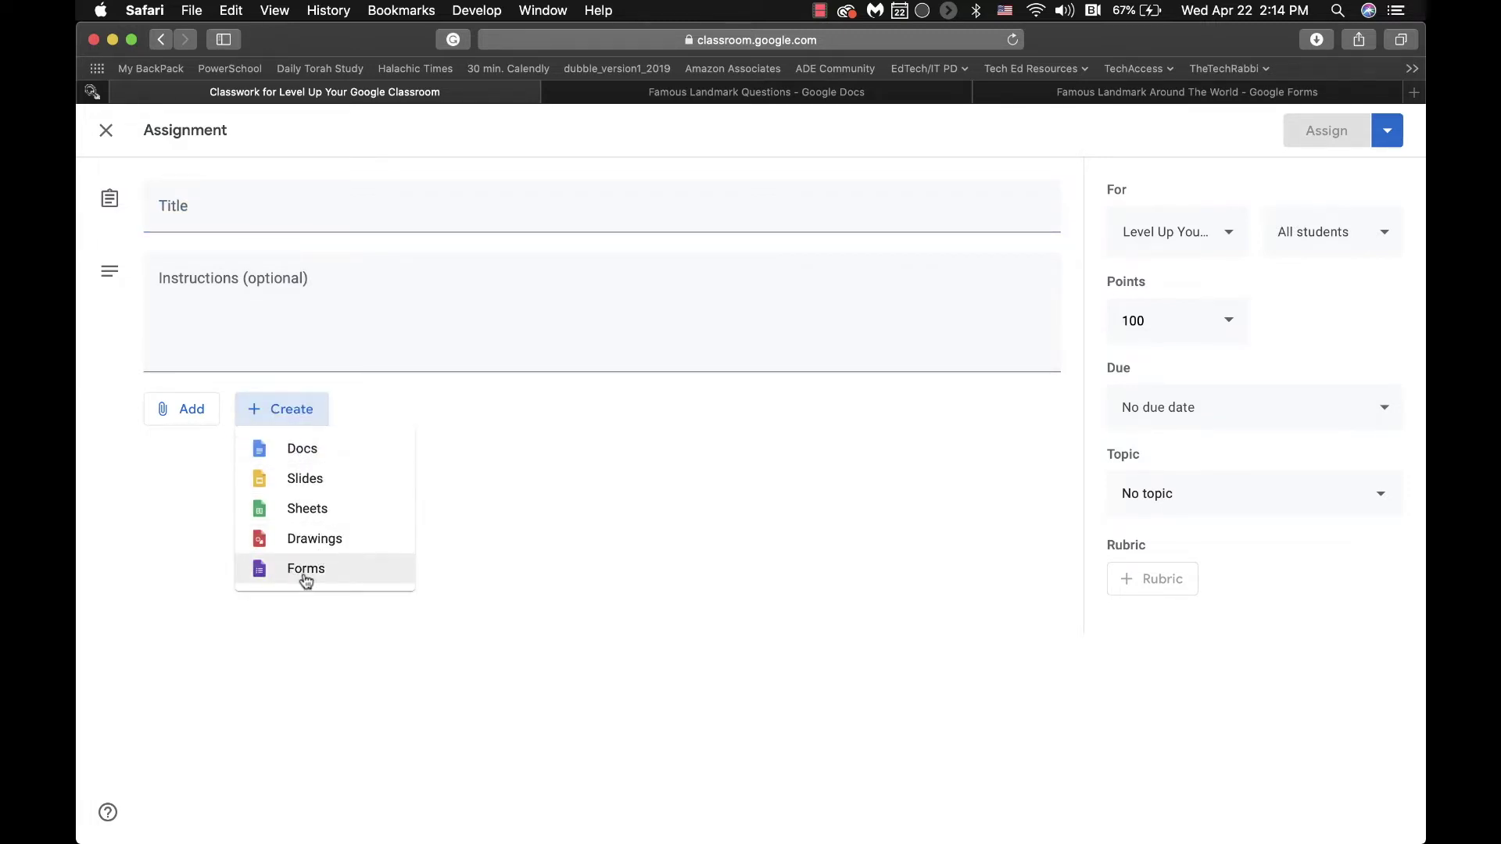
{"action": "left_click", "coordinate": [111, 153]}
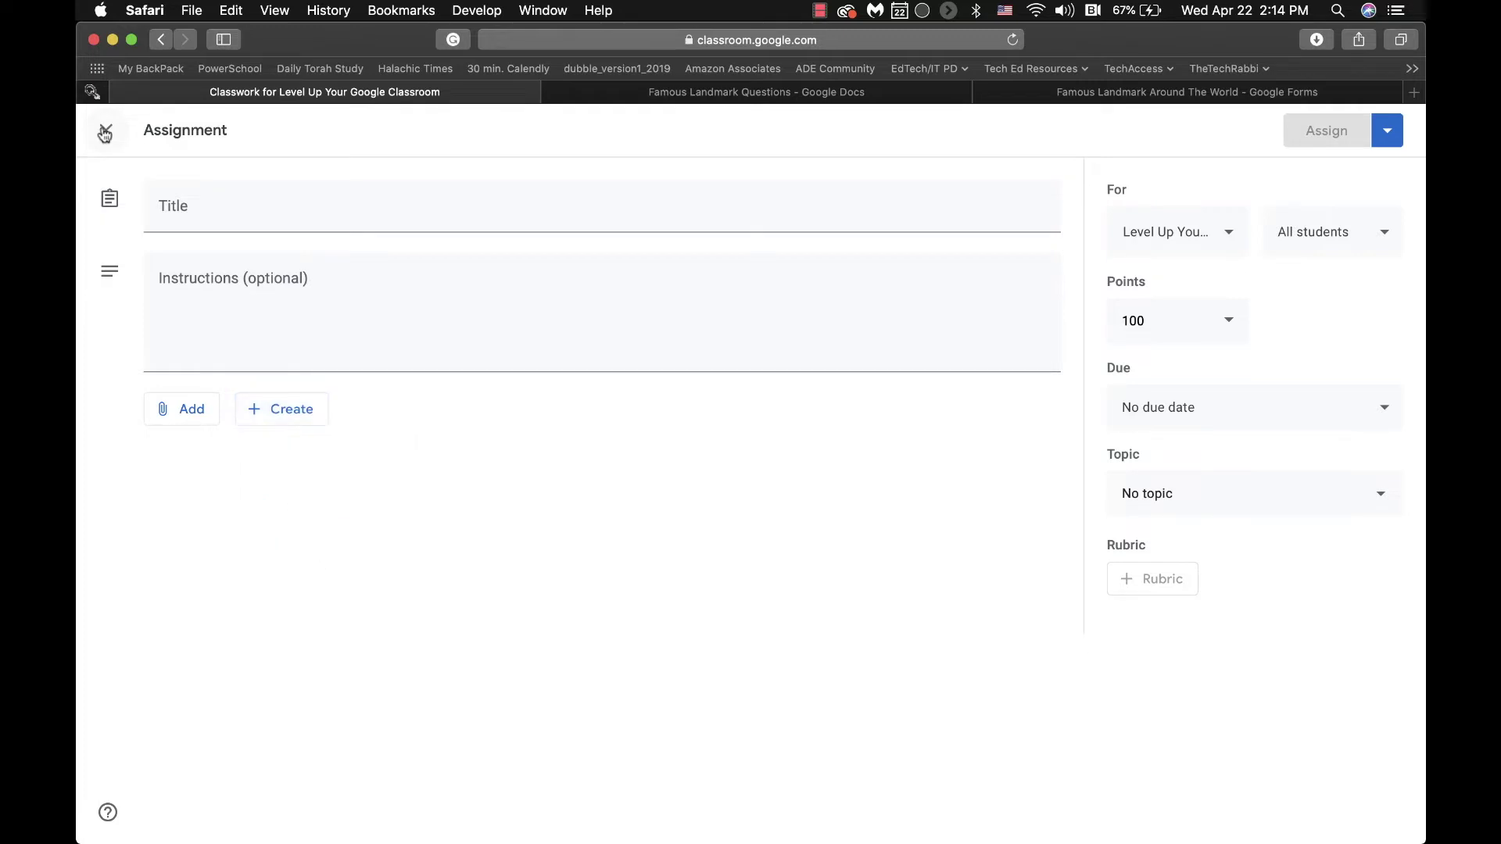
{"action": "left_click", "coordinate": [105, 133]}
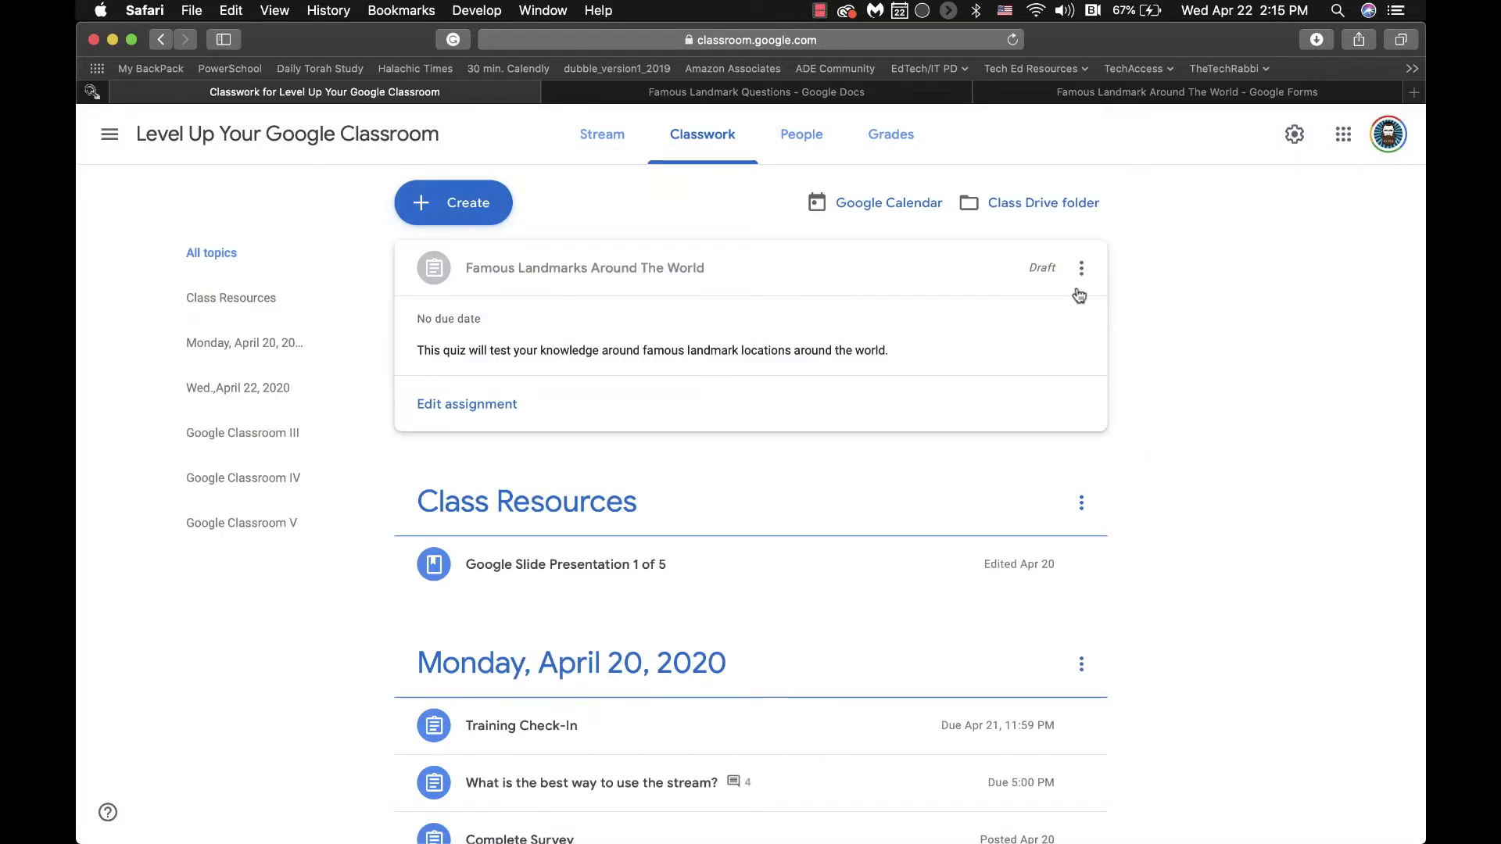
Edit the draft landmarks assignment and attach a new Google Form through Create > Forms.
{"action": "left_click", "coordinate": [1082, 268]}
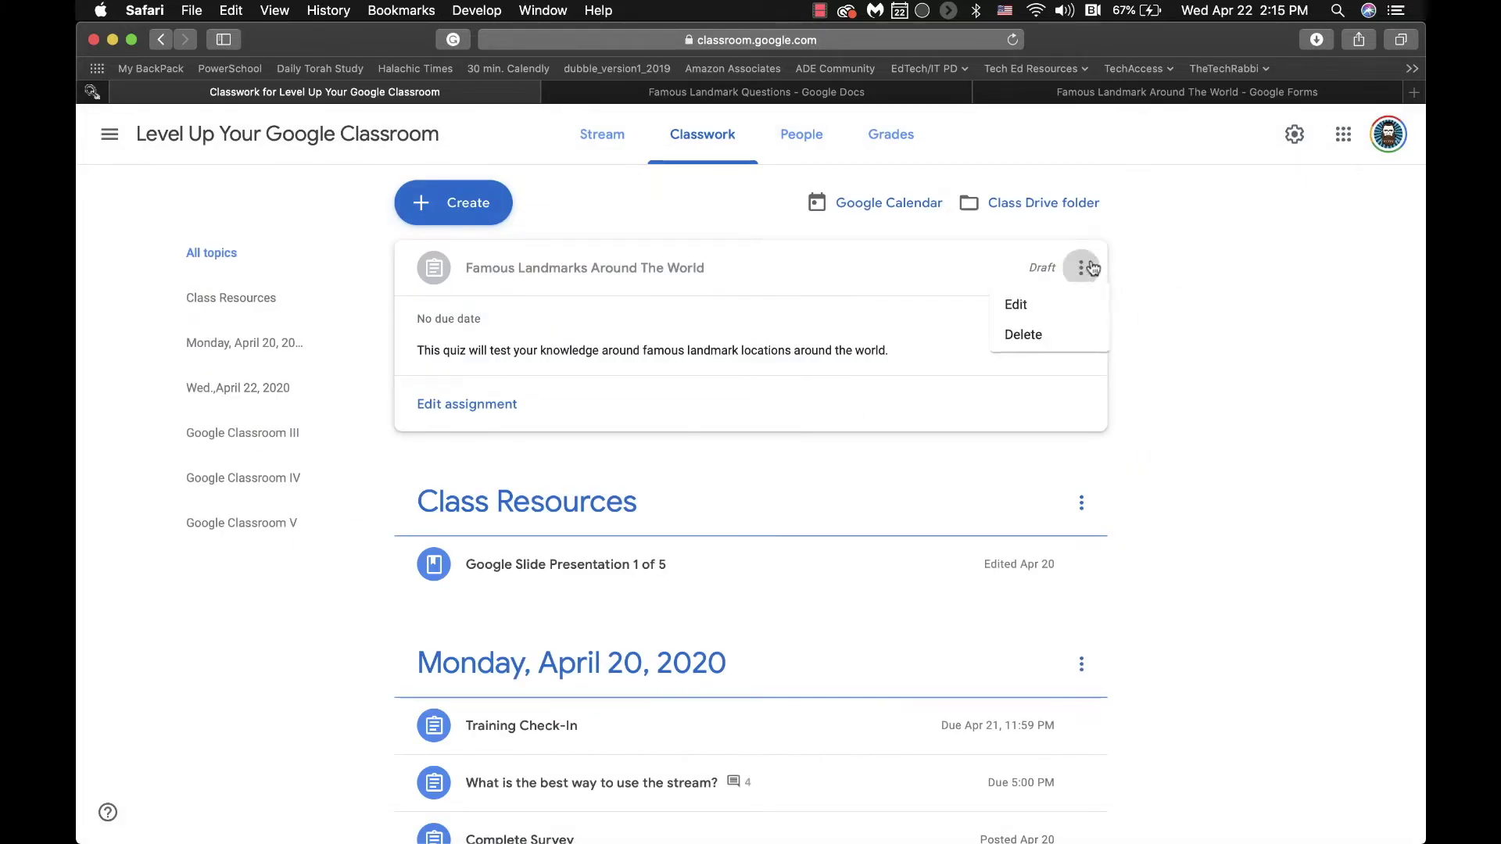
{"action": "left_click", "coordinate": [1004, 310]}
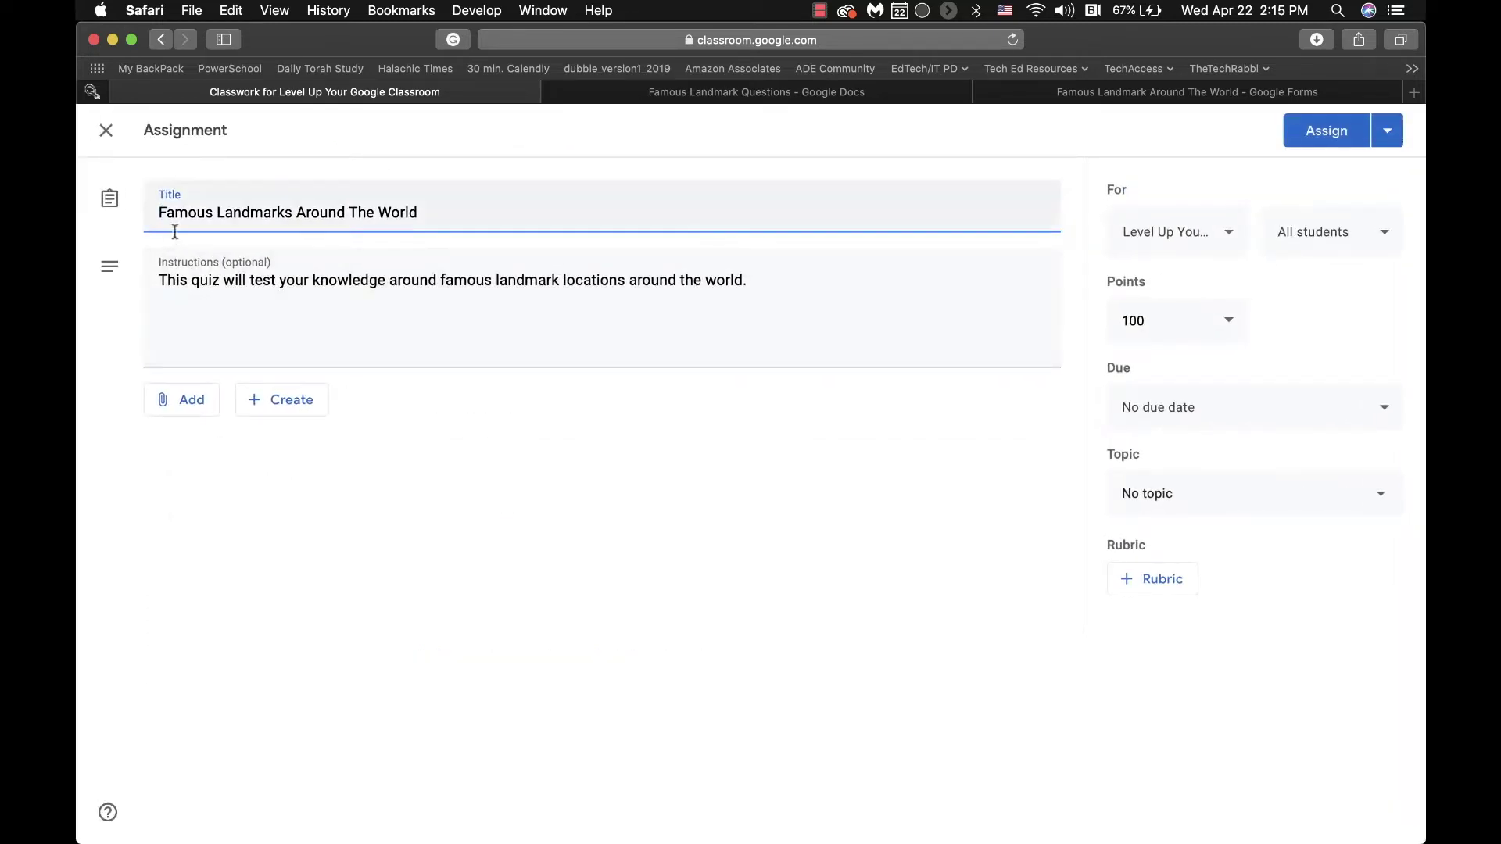
{"action": "left_click", "coordinate": [269, 410]}
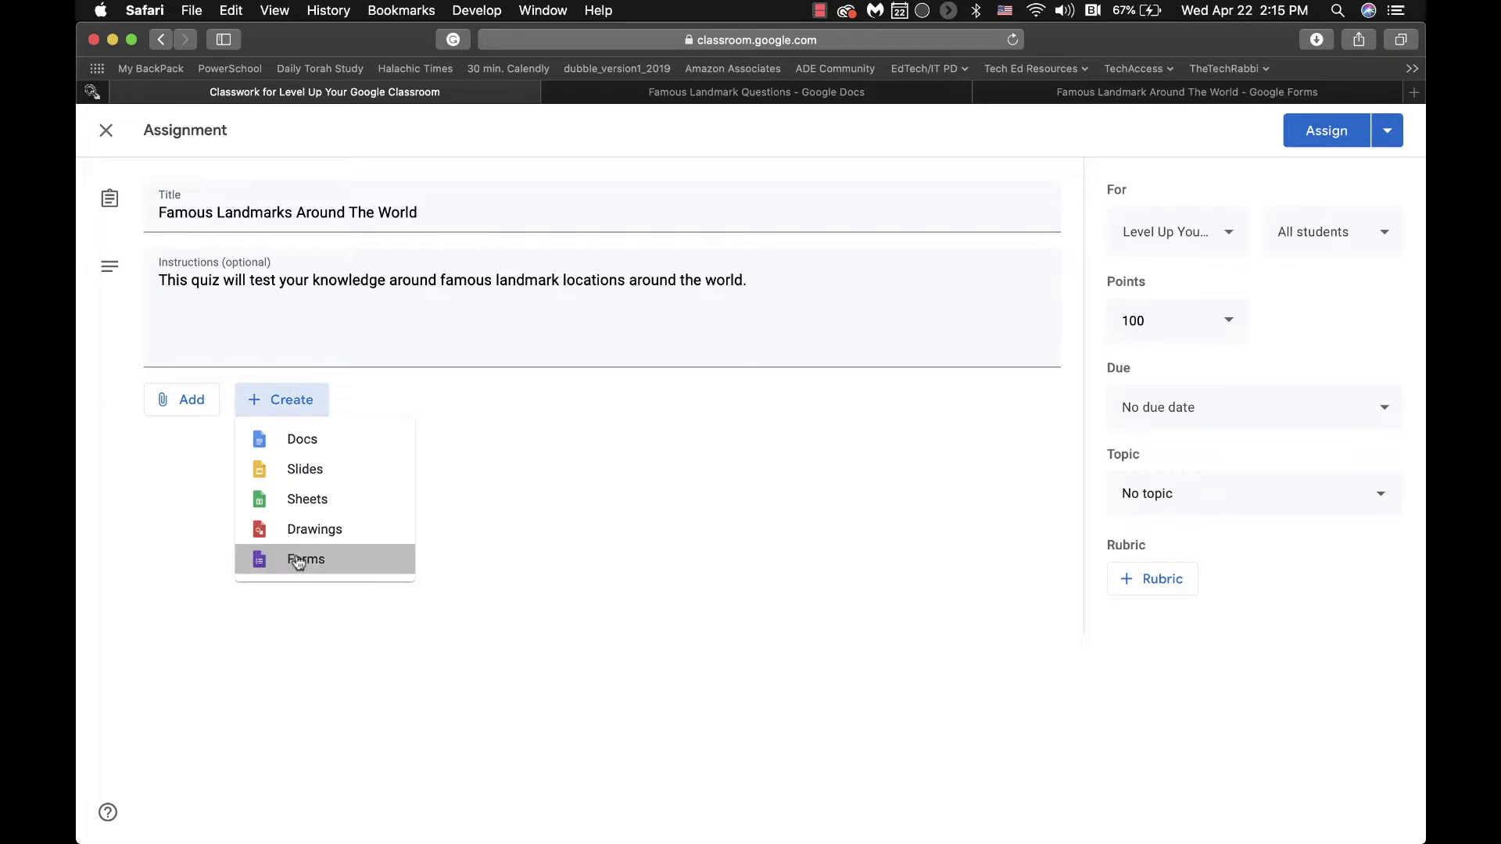
{"action": "left_click", "coordinate": [298, 560]}
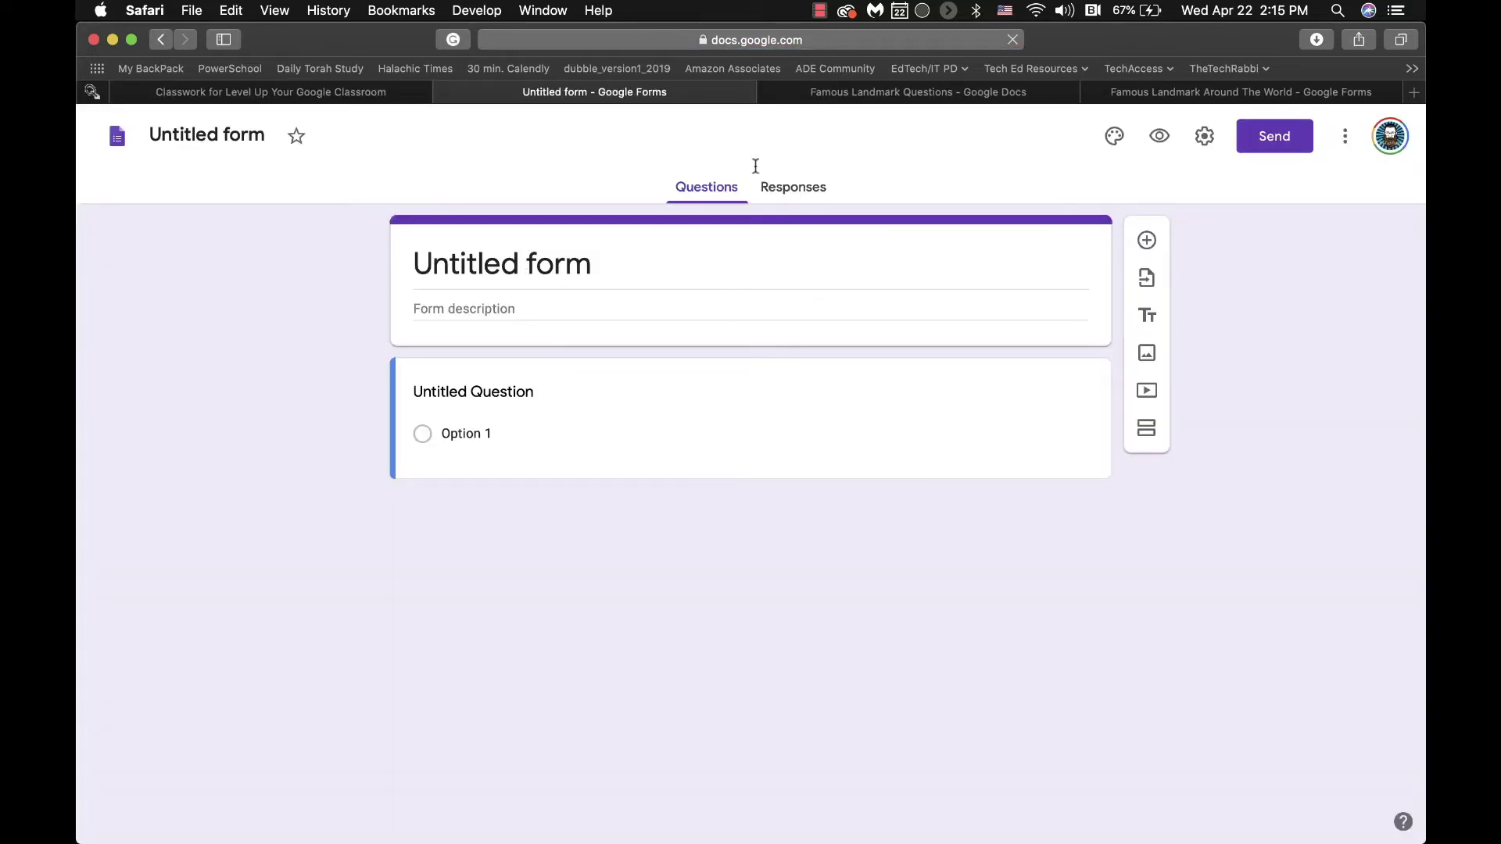
Paste the Famous Landmark Questions document's name into the form name field.
{"action": "left_click", "coordinate": [920, 96]}
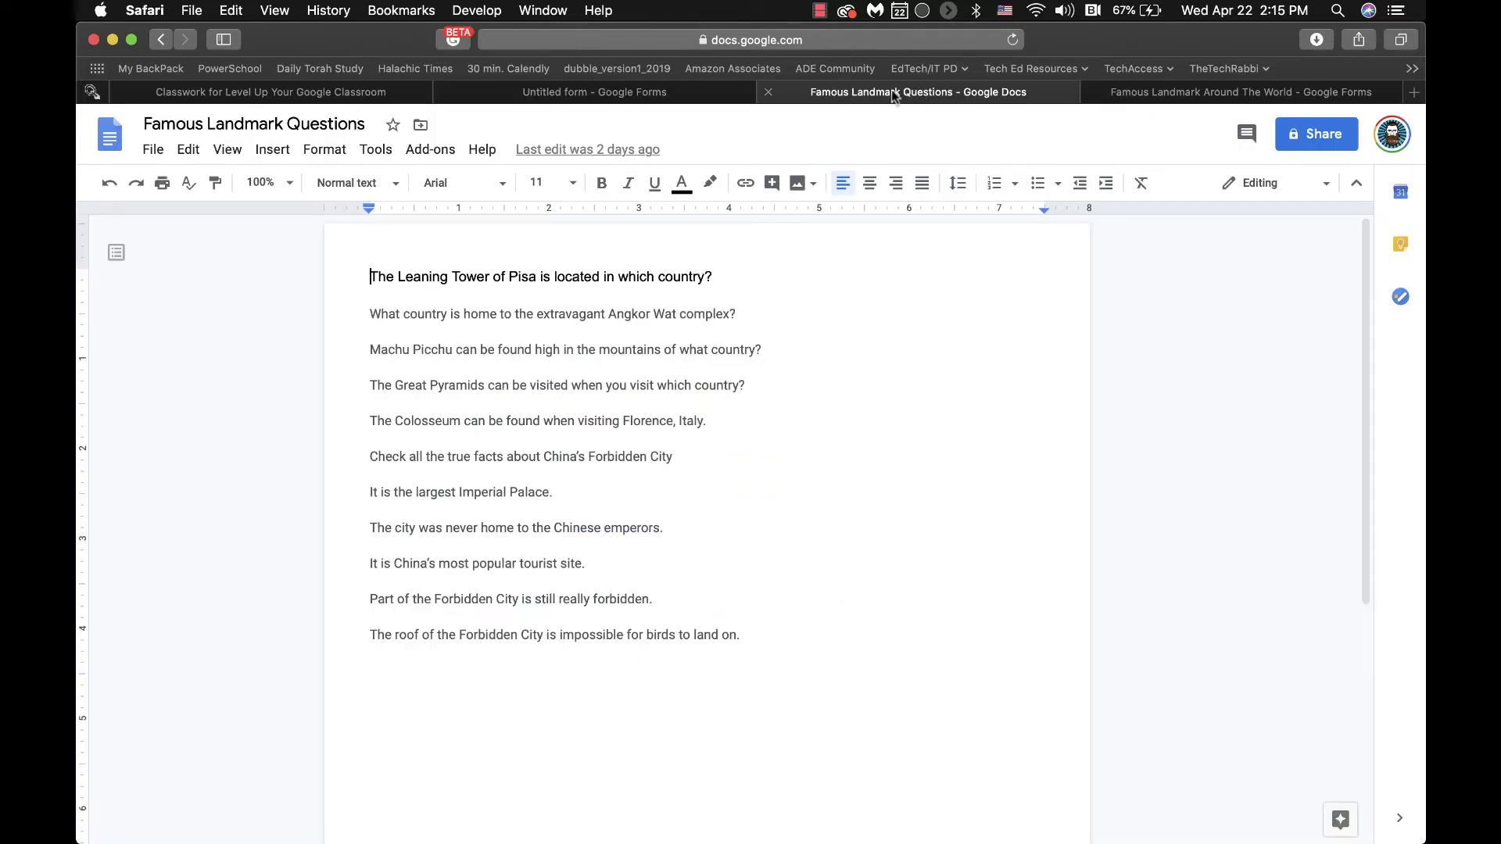
{"action": "left_click", "coordinate": [203, 117]}
{"action": "key", "text": "super+c"}
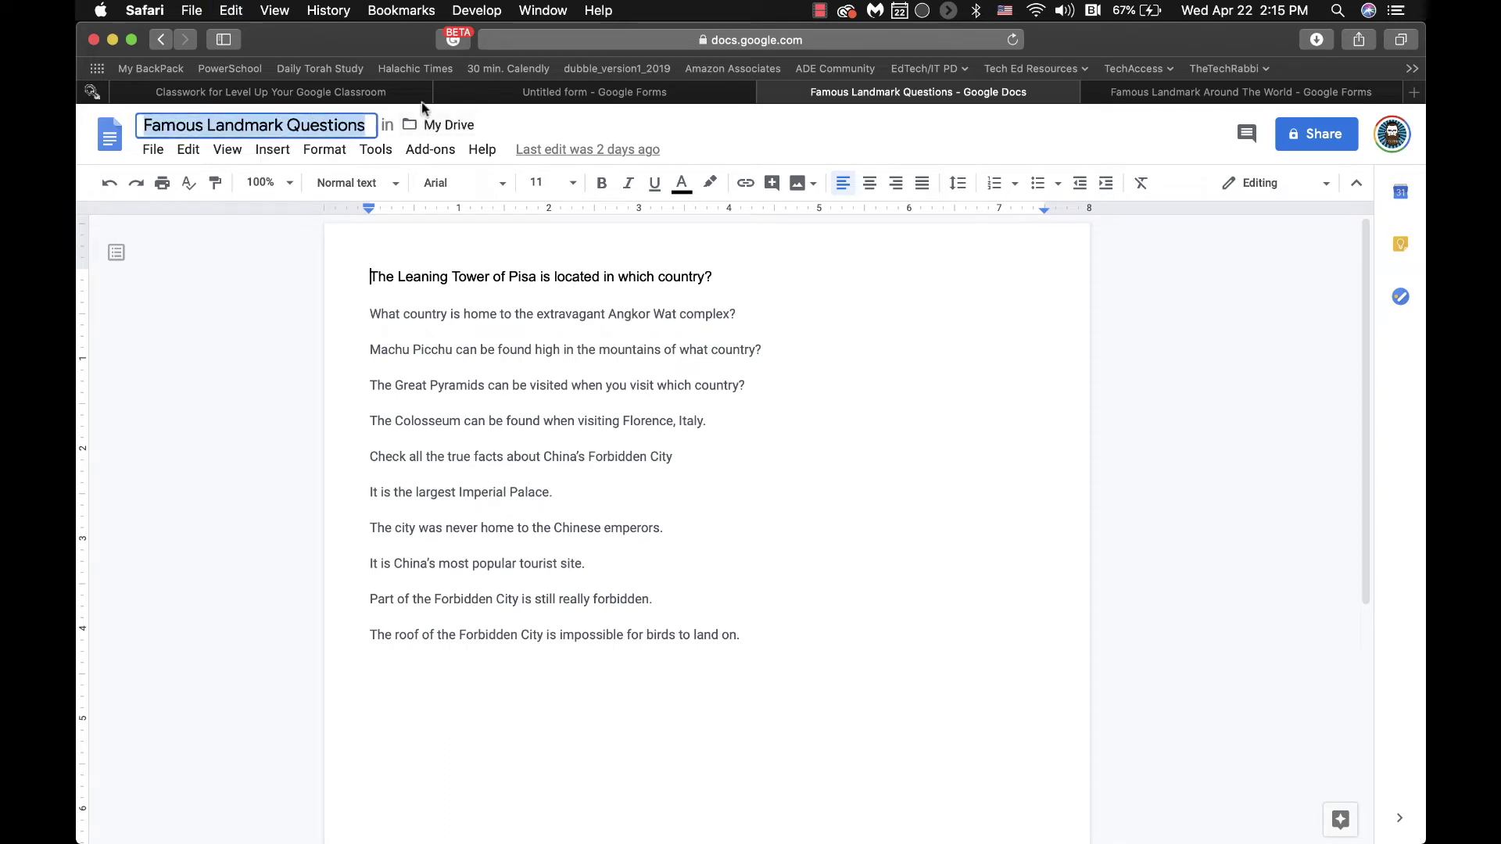
{"action": "left_click", "coordinate": [480, 94]}
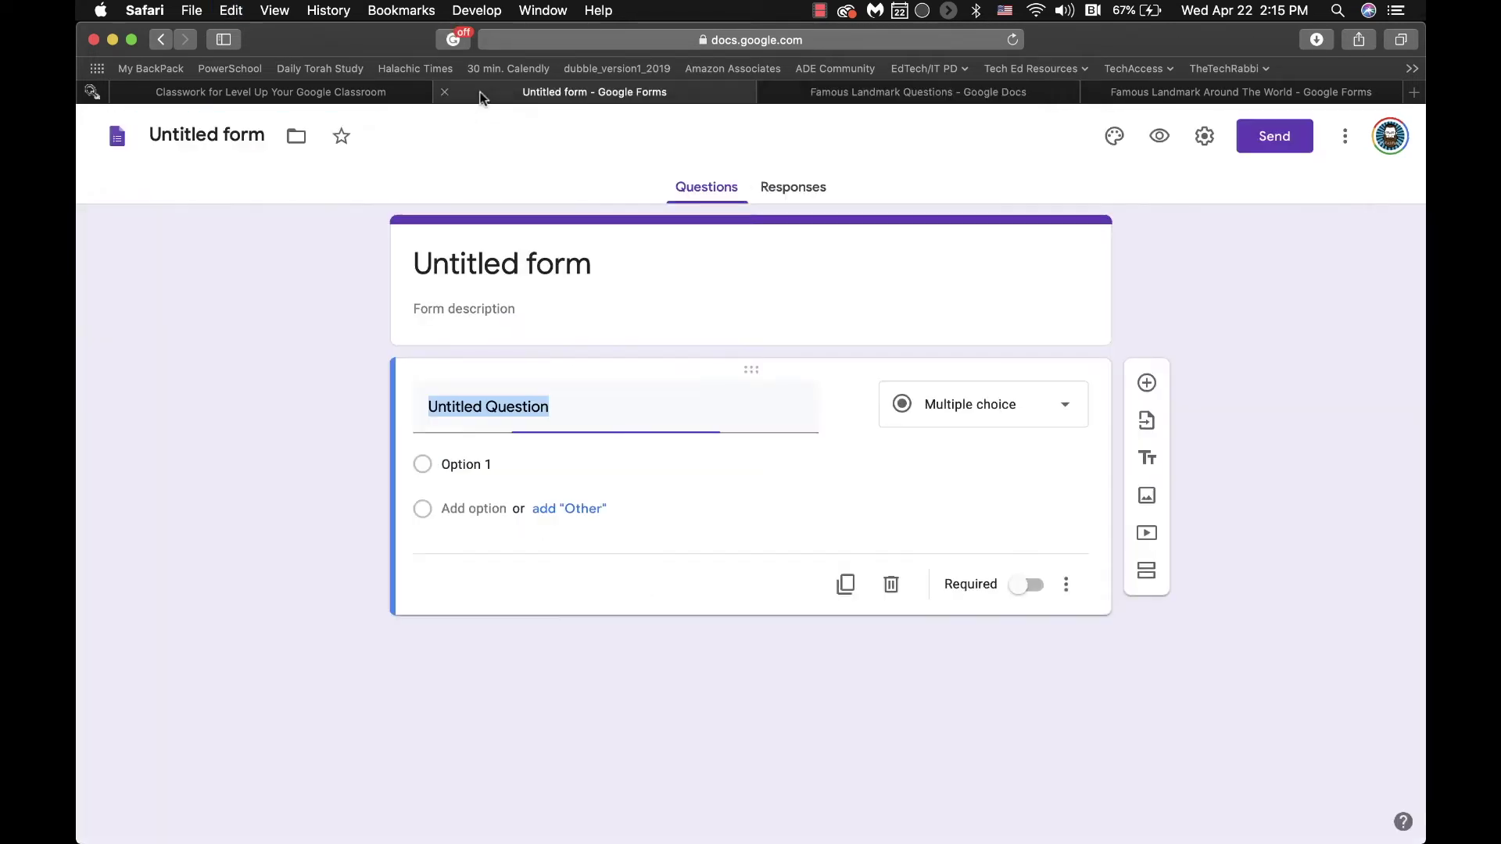
{"action": "left_click", "coordinate": [241, 134]}
{"action": "key", "text": "super+v"}
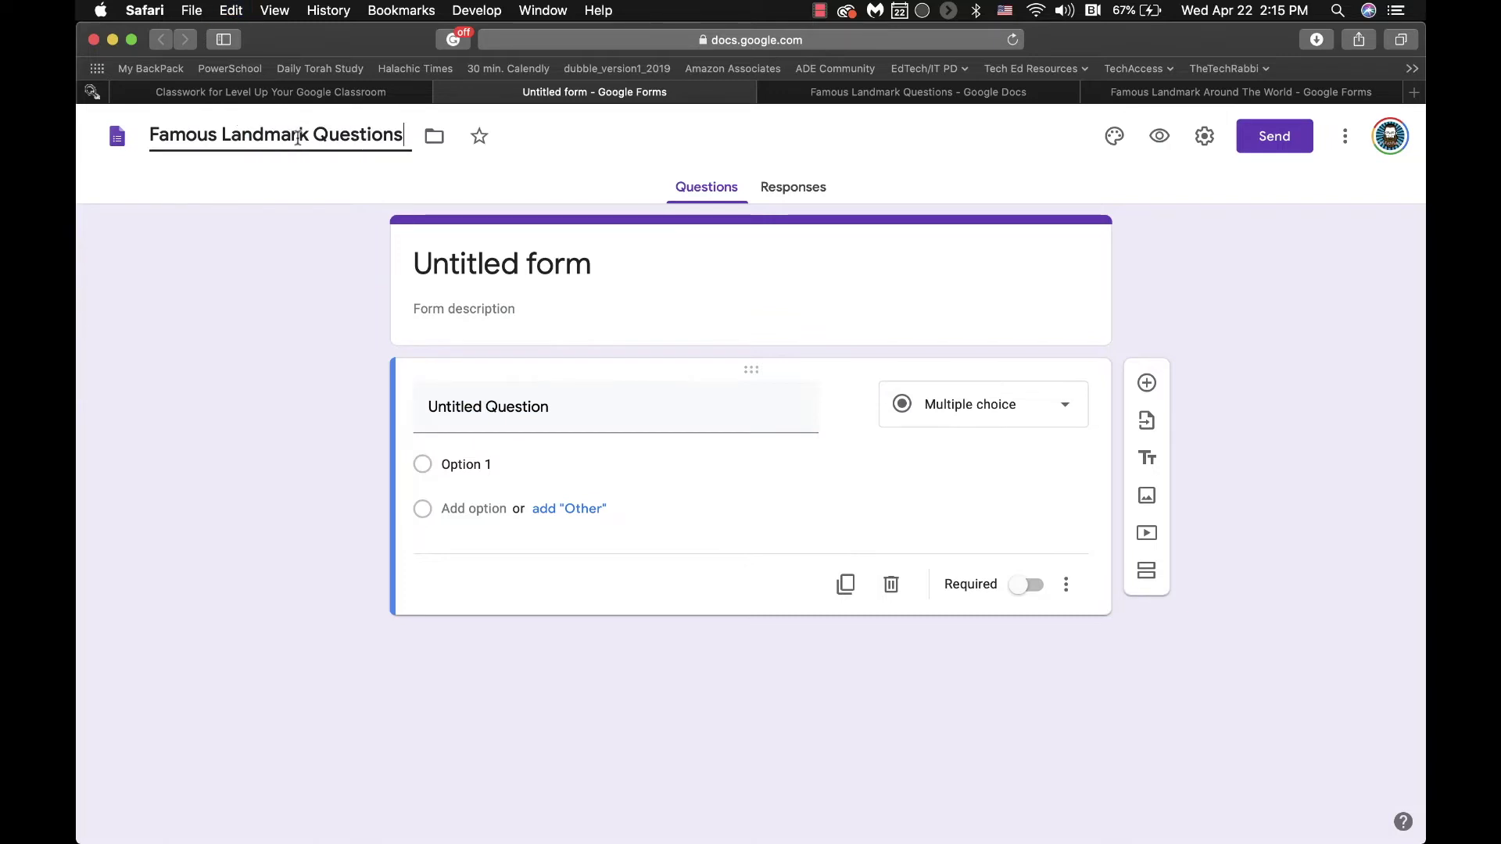
Edit the form name to 'Famous Landmarks Around The World Quiz'.
{"action": "left_click_drag", "start_coordinate": [311, 135], "coordinate": [475, 139]}
{"action": "type", "text": "s "}
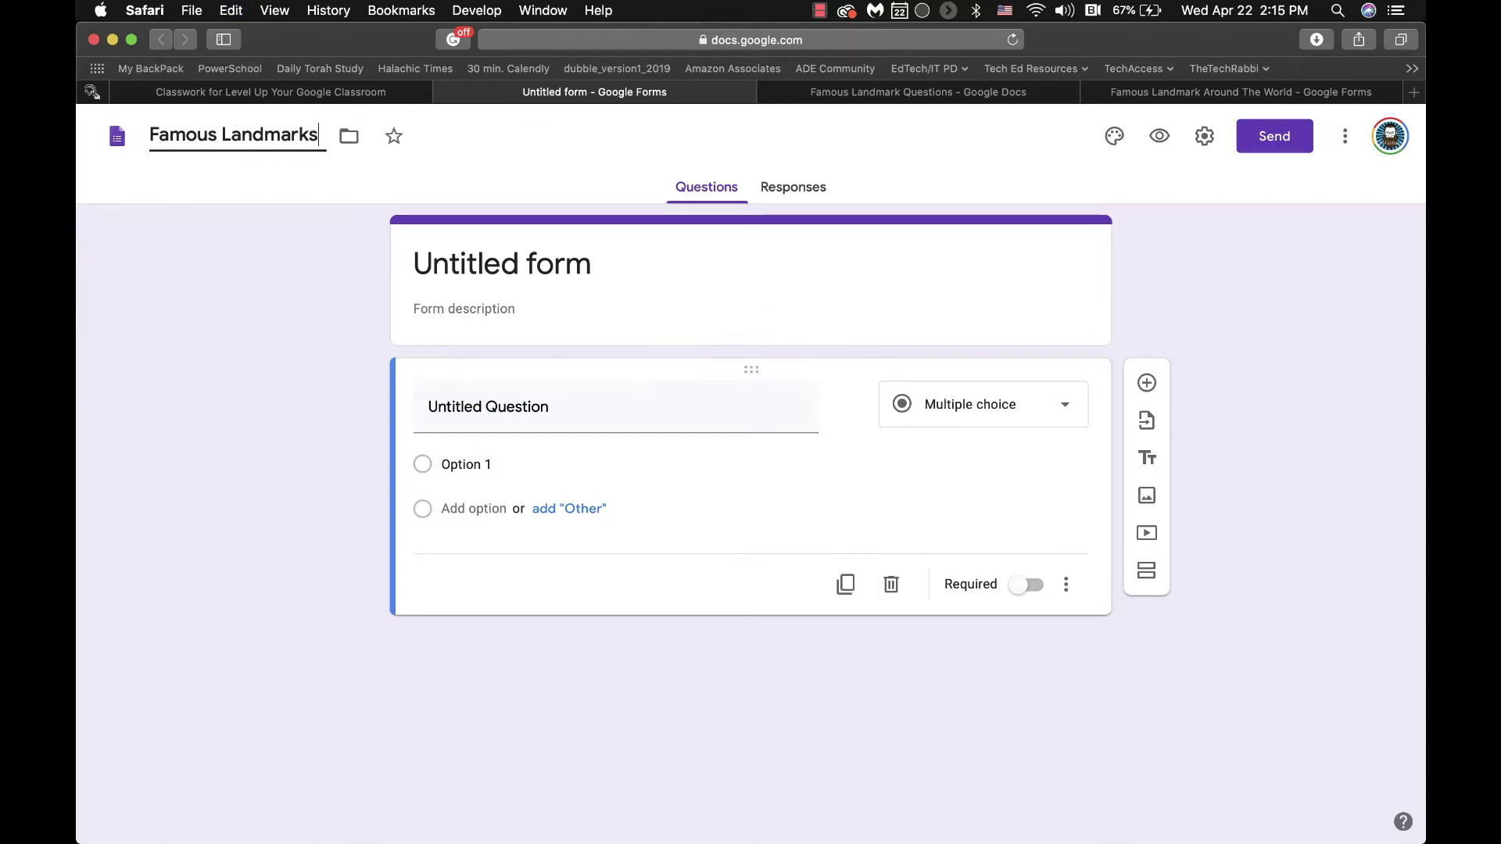
{"action": "type", "text": "ARo"}
{"action": "key", "text": "BackSpace"}
{"action": "key", "text": "BackSpace"}
{"action": "type", "text": "round The"}
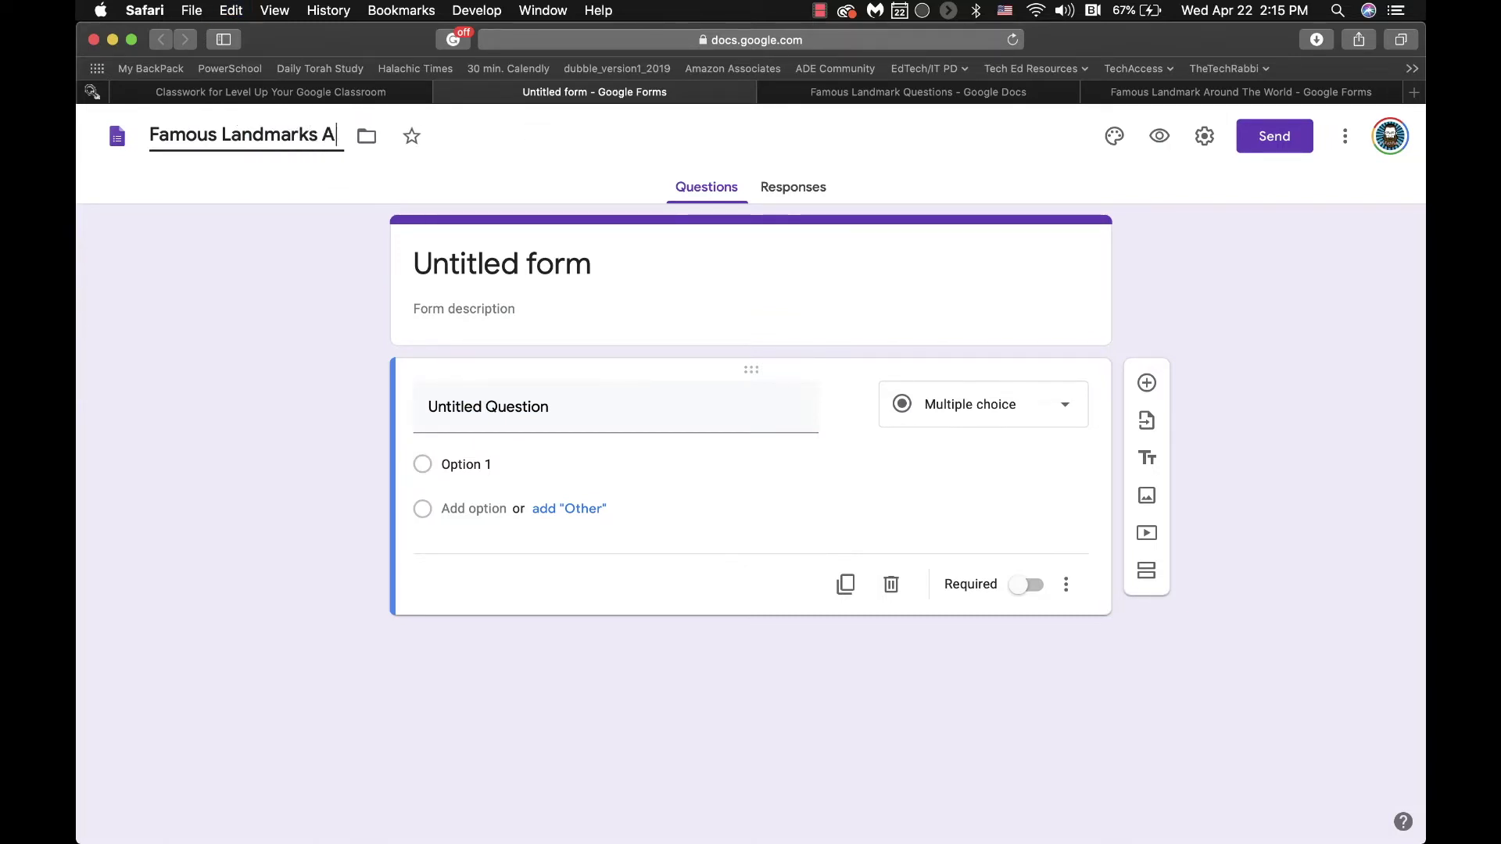
{"action": "type", "text": " Wro"}
{"action": "key", "text": "BackSpace"}
{"action": "key", "text": "BackSpace"}
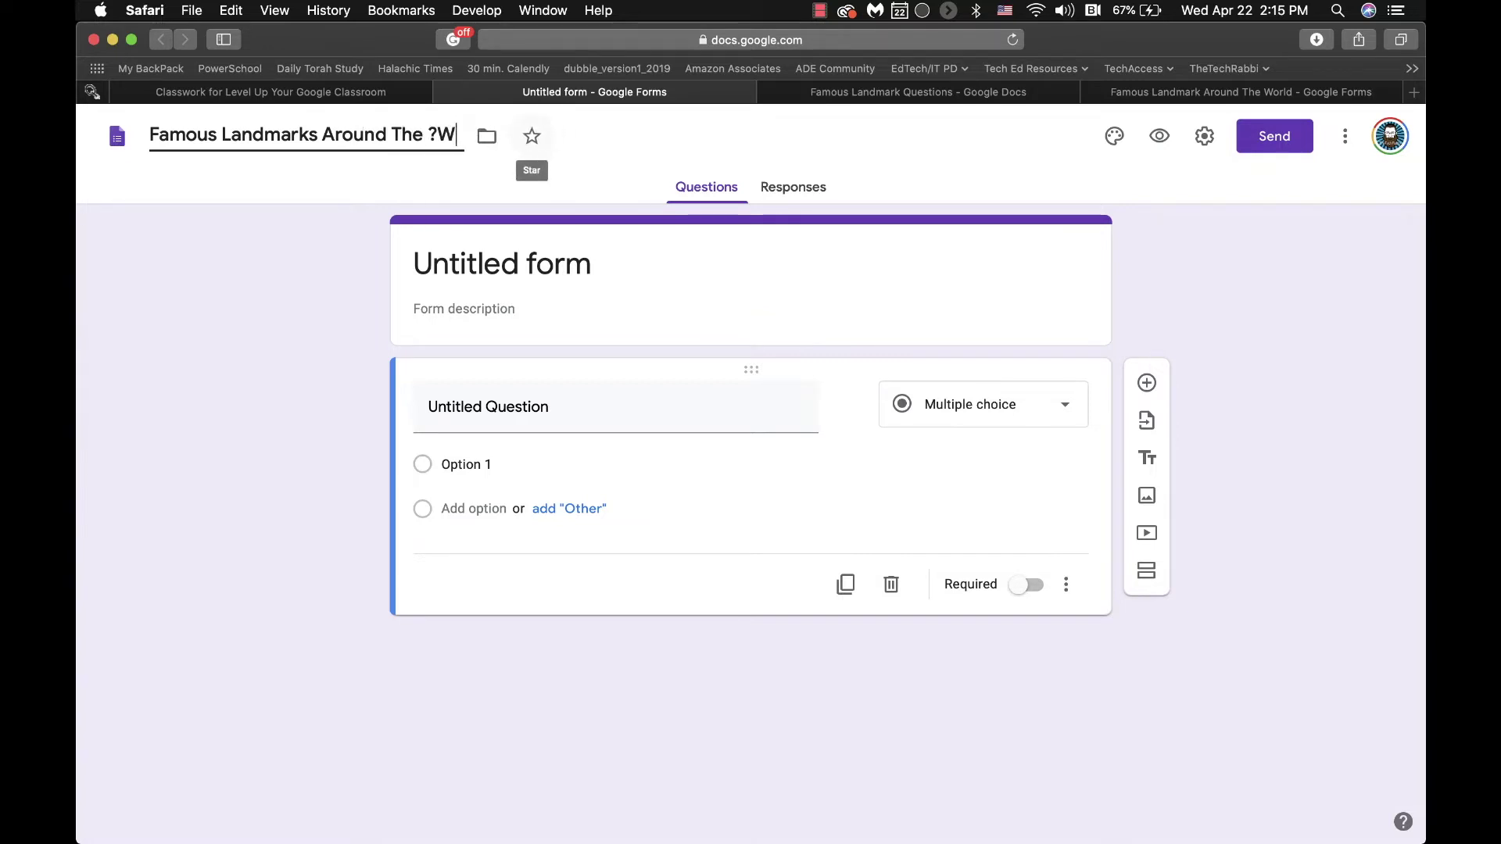
{"action": "type", "text": "orld Quiz"}
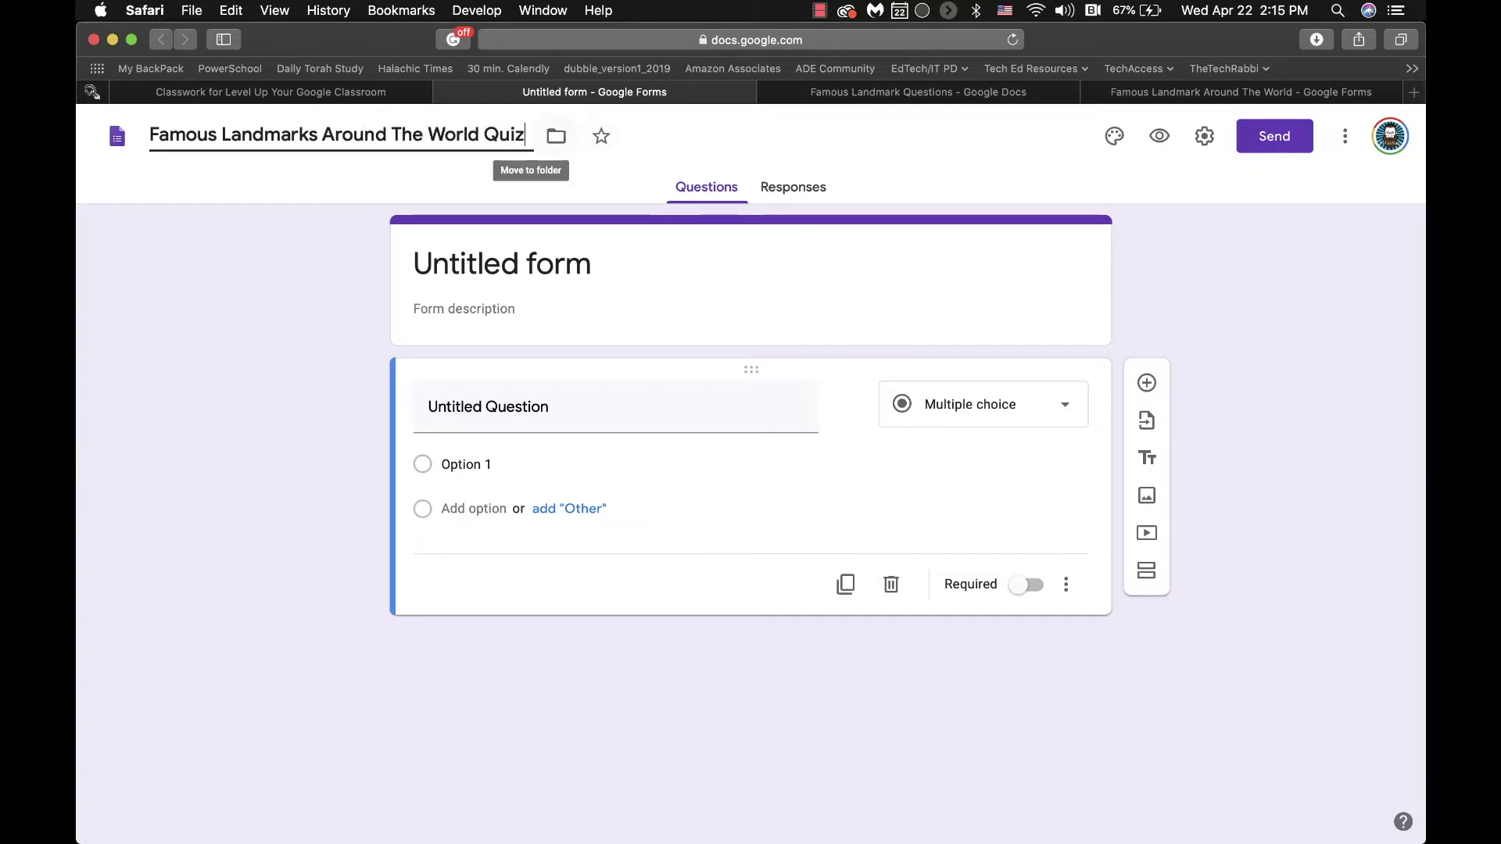
Copy that name into the form heading, replacing 'Untitled form'.
{"action": "key", "text": "super+a"}
{"action": "key", "text": "super+c"}
{"action": "left_click", "coordinate": [657, 258]}
{"action": "key", "text": "super+v"}
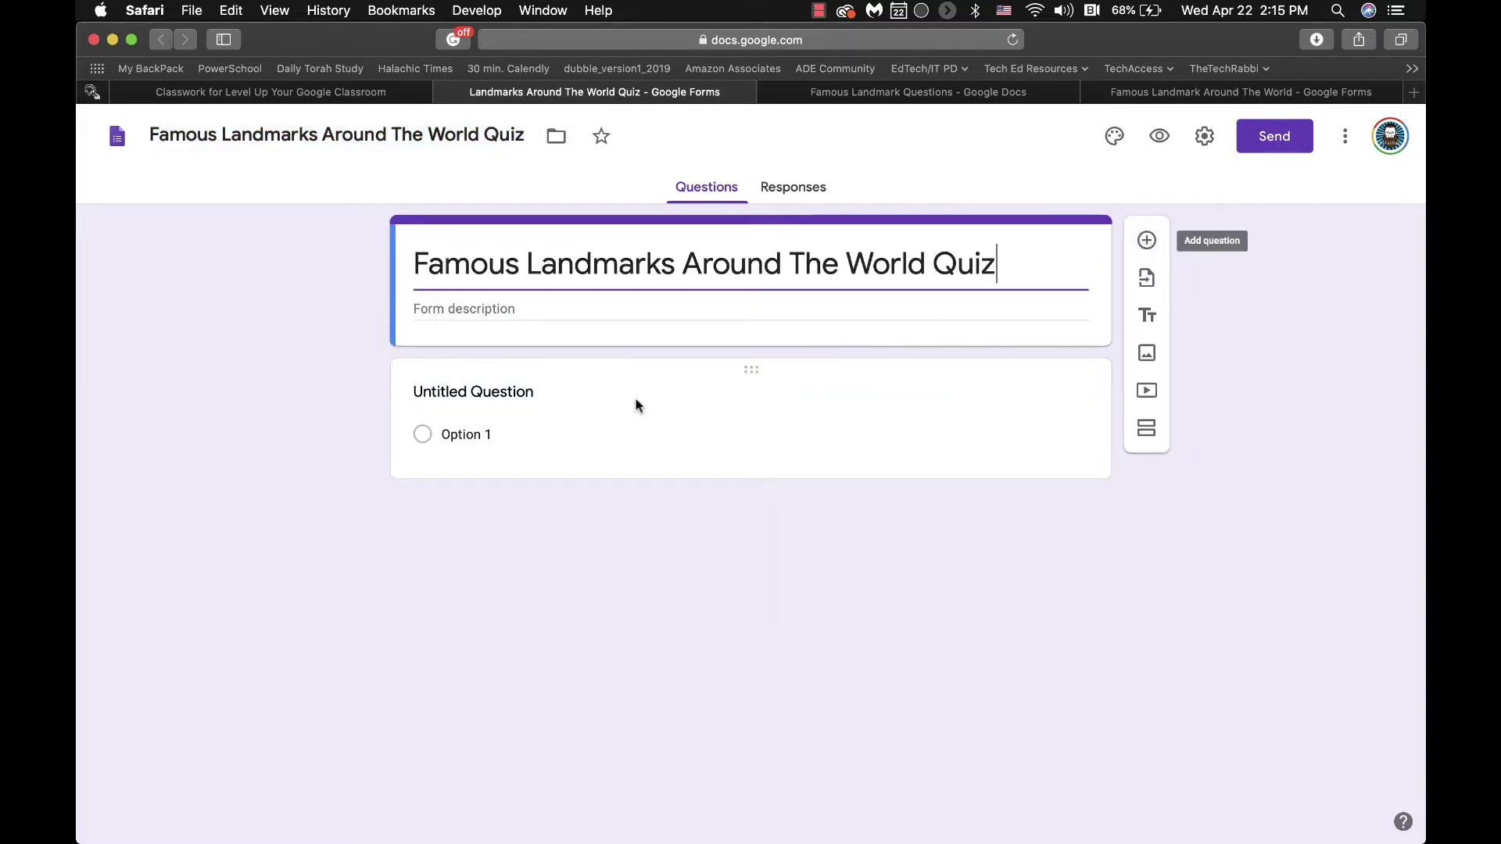
Add a multiple-choice question with the Leaning Tower of Pisa question pasted as its text.
{"action": "left_click", "coordinate": [1147, 240]}
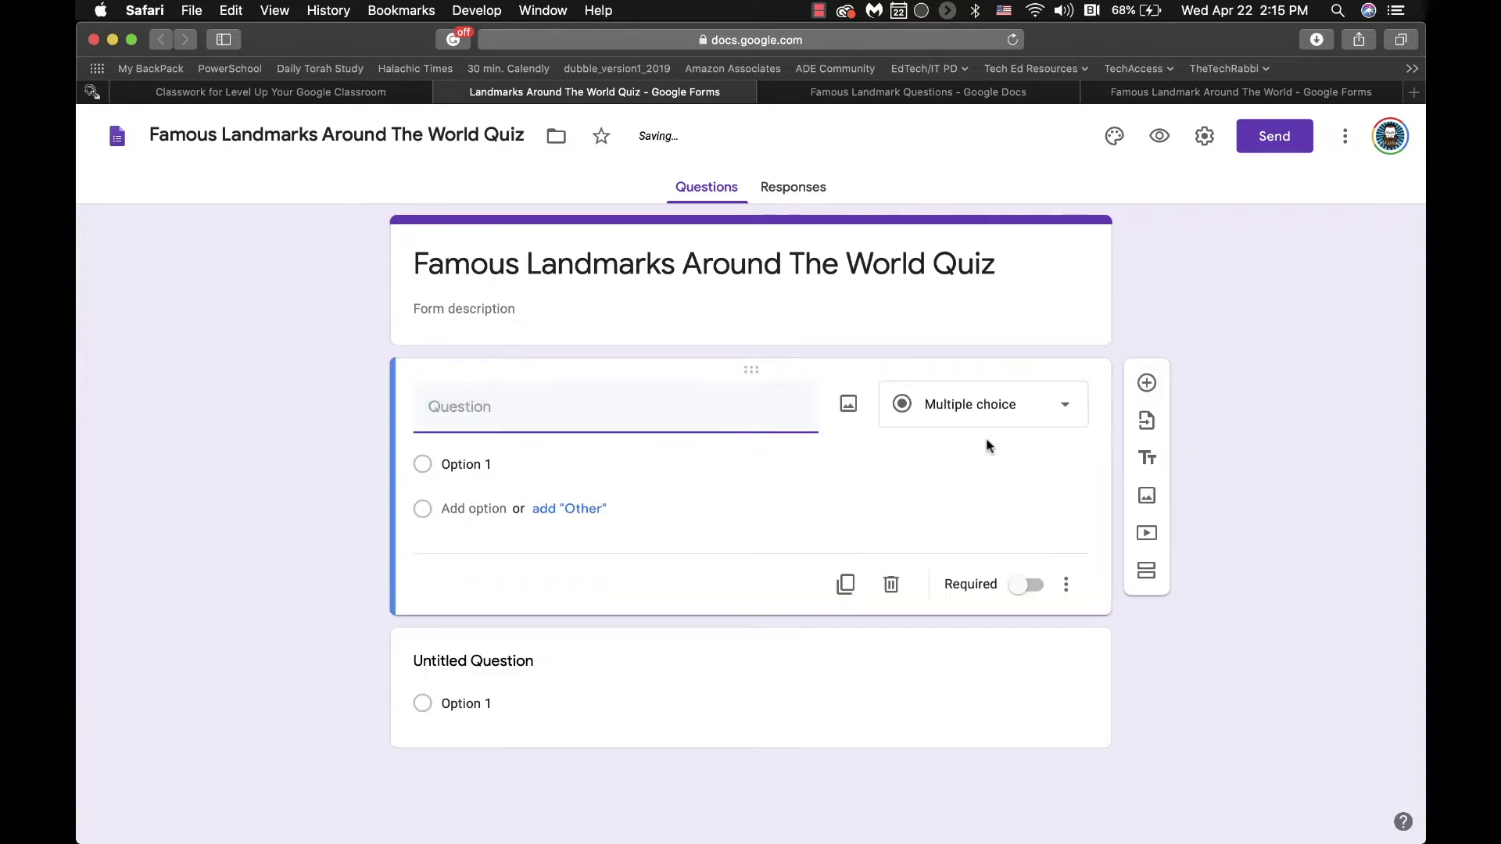
{"action": "left_click", "coordinate": [988, 422]}
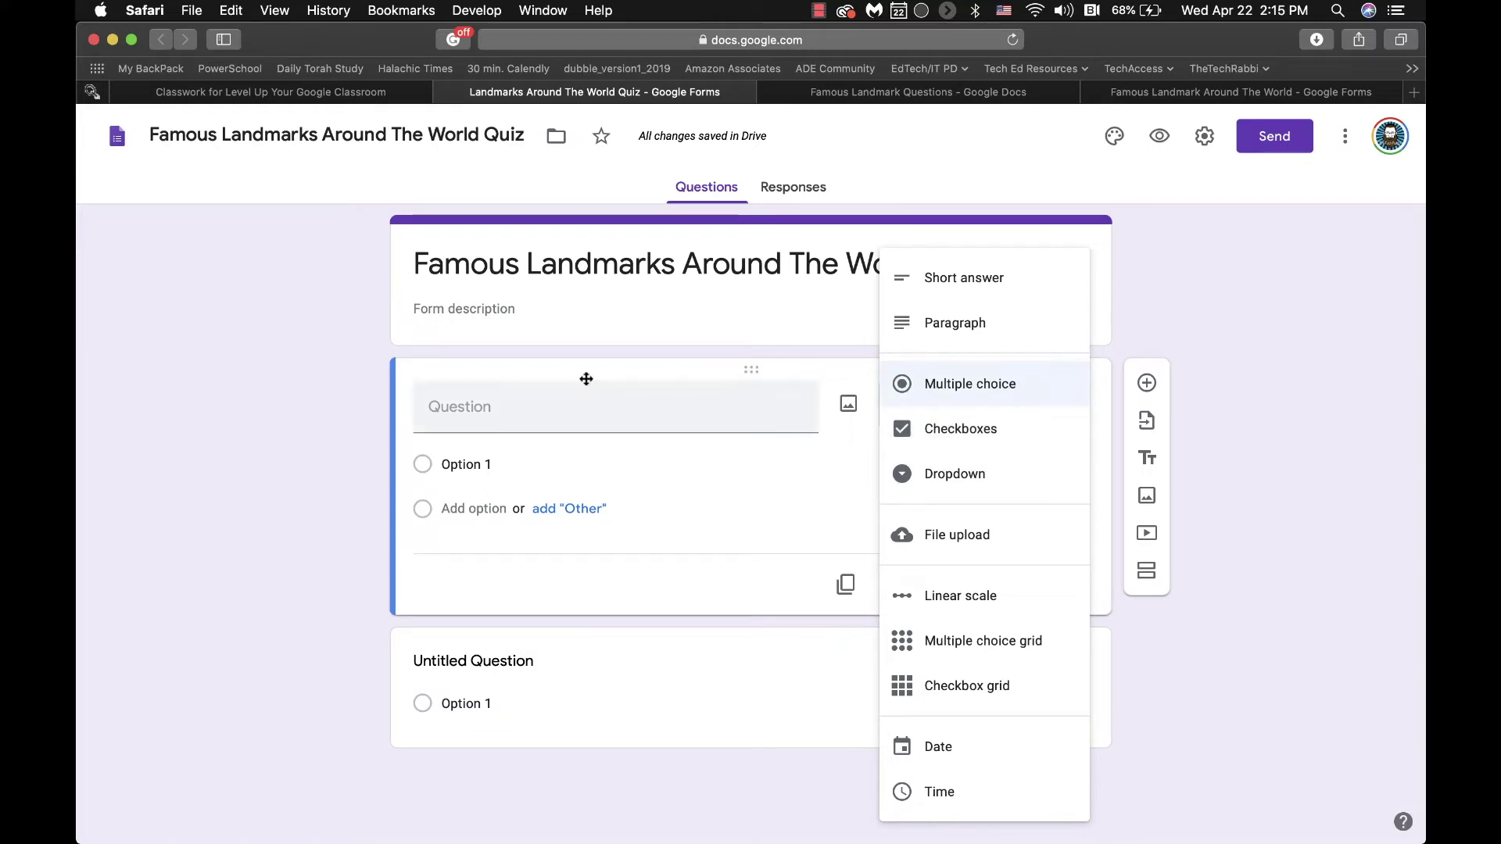
{"action": "left_click", "coordinate": [940, 394]}
{"action": "left_click", "coordinate": [855, 94]}
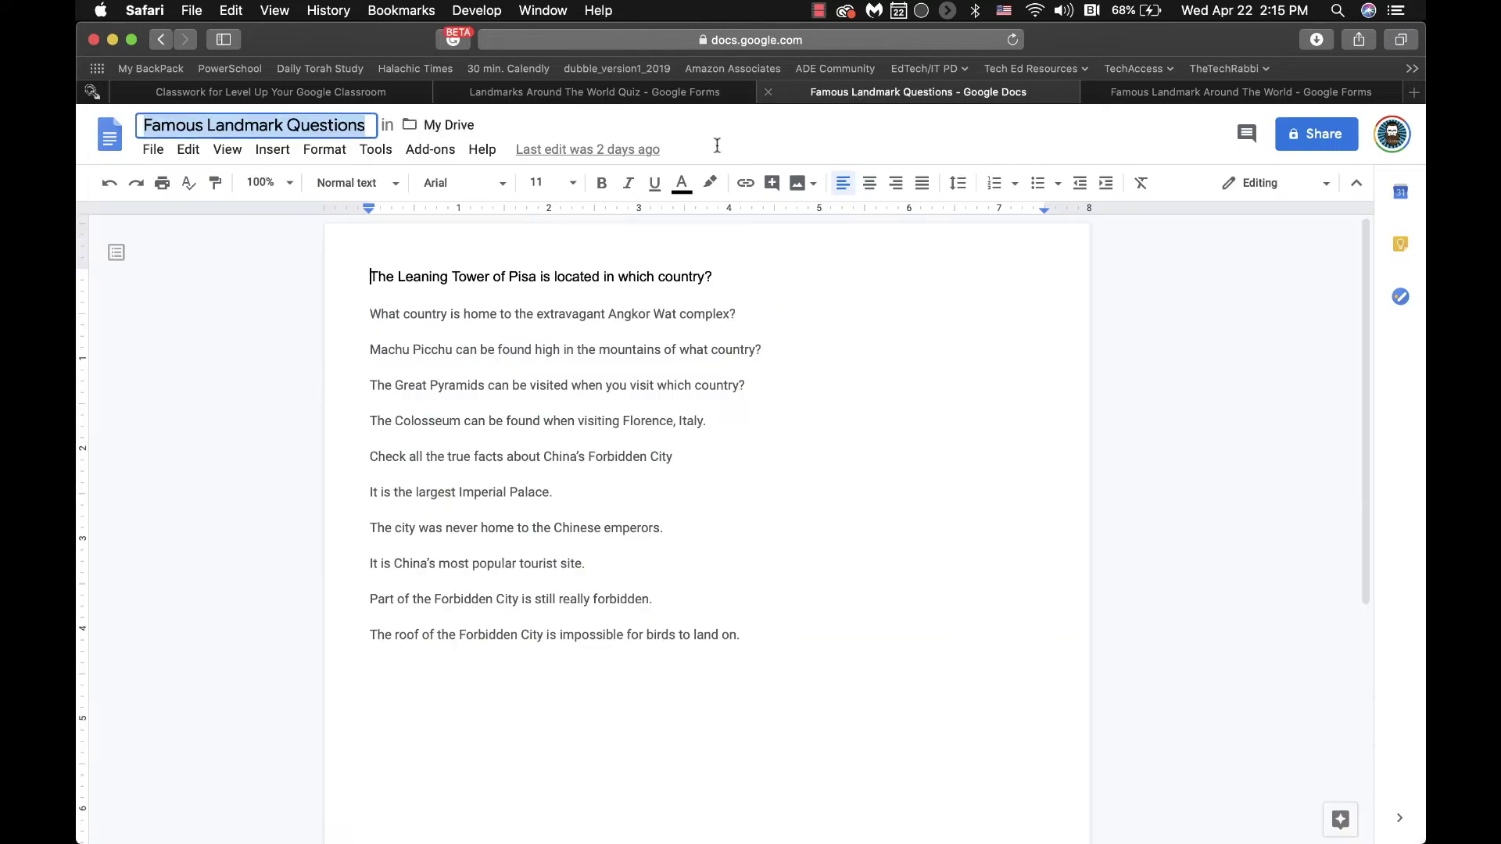
{"action": "left_click", "coordinate": [365, 270]}
{"action": "key", "text": "ctrl+shift+Tab"}
{"action": "key", "text": "super+v"}
Enter the choices France, England, Turkey and Italy.
{"action": "left_click", "coordinate": [457, 465]}
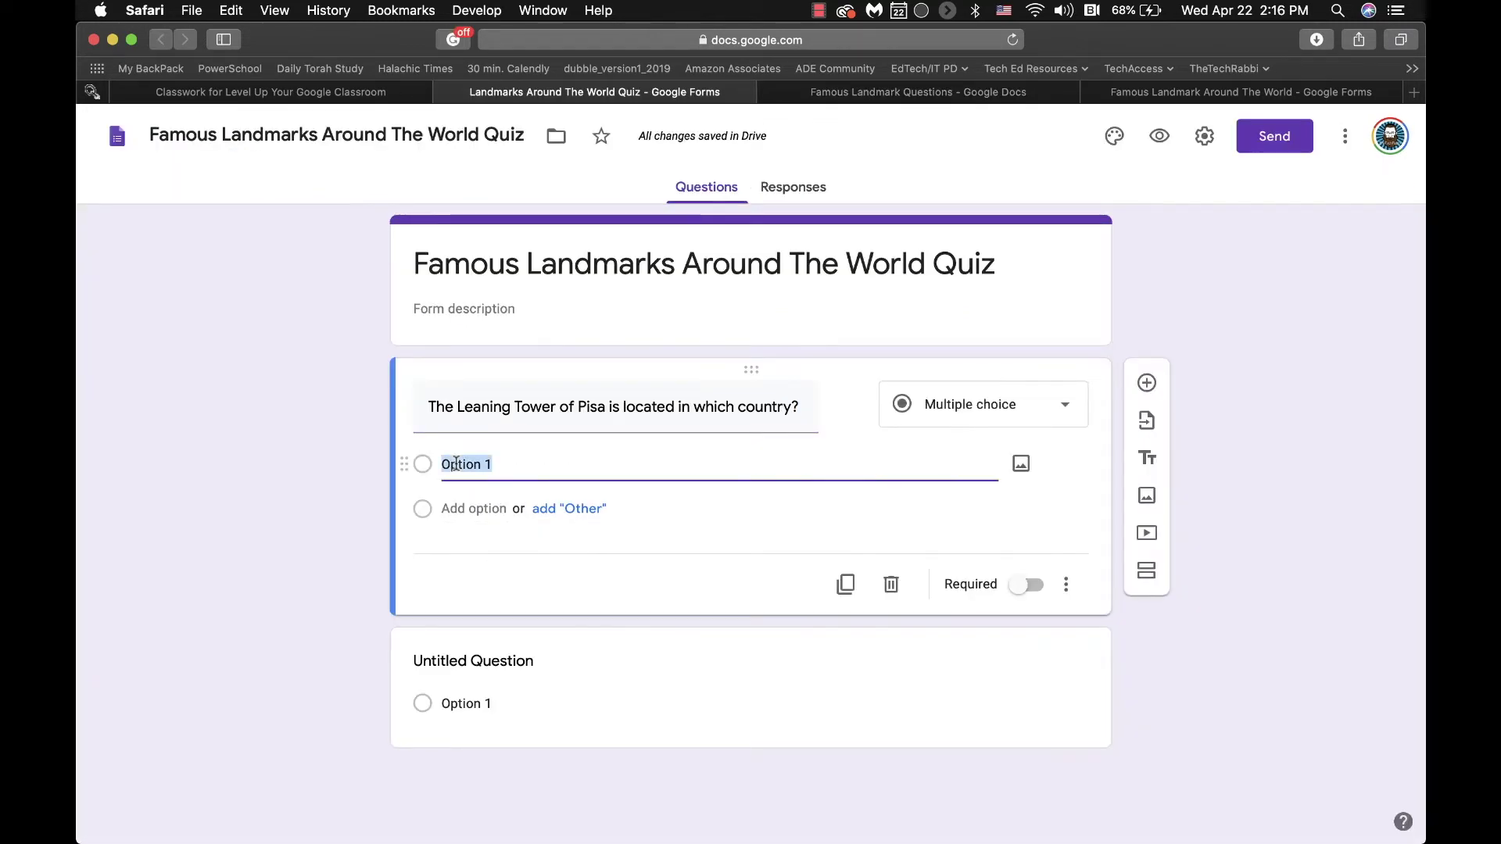
{"action": "type", "text": "France"}
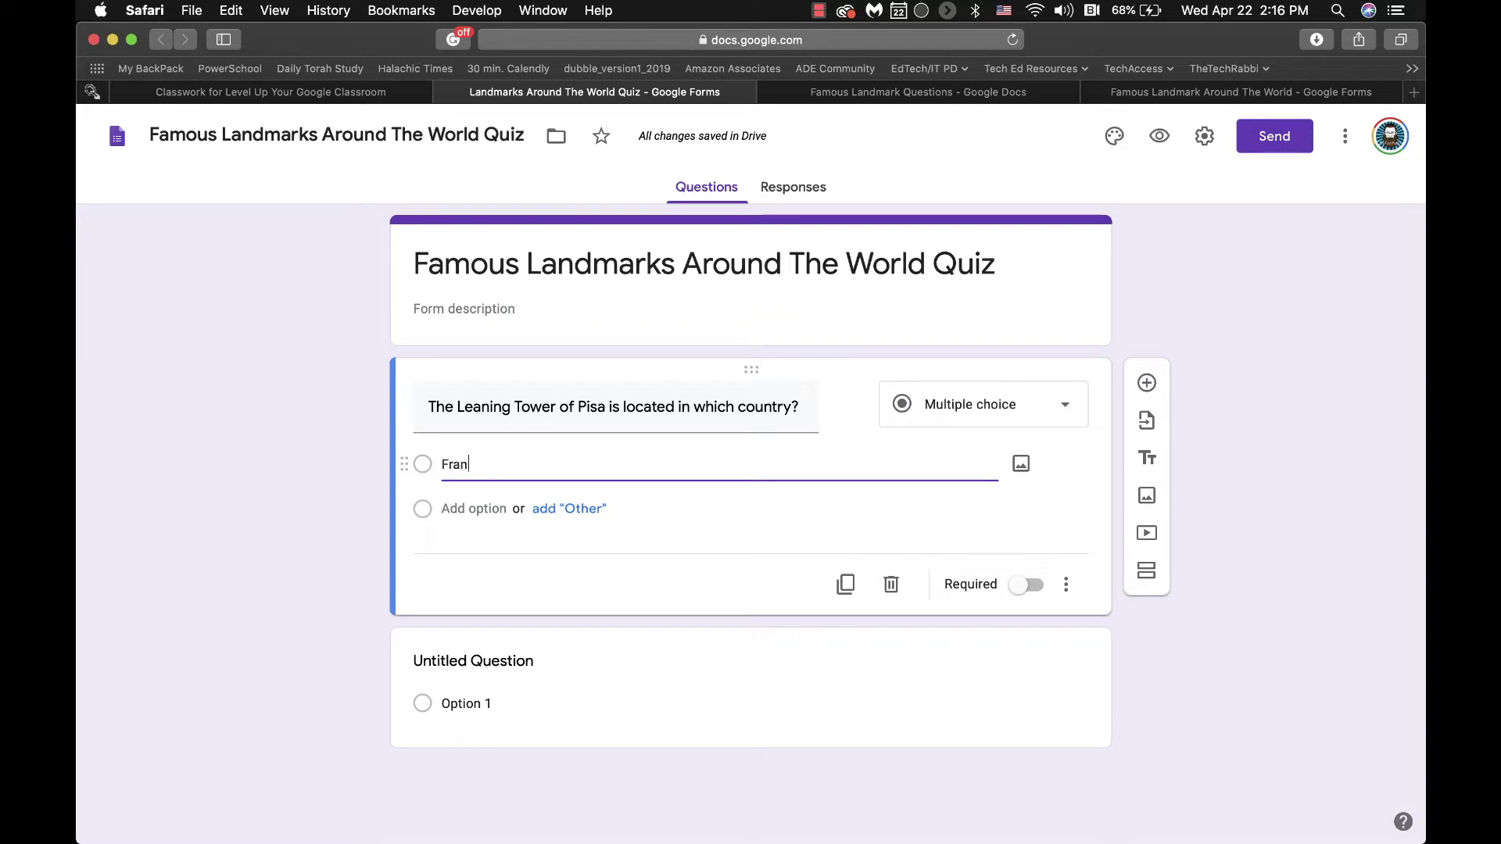
{"action": "key", "text": "Return"}
{"action": "type", "text": "England"}
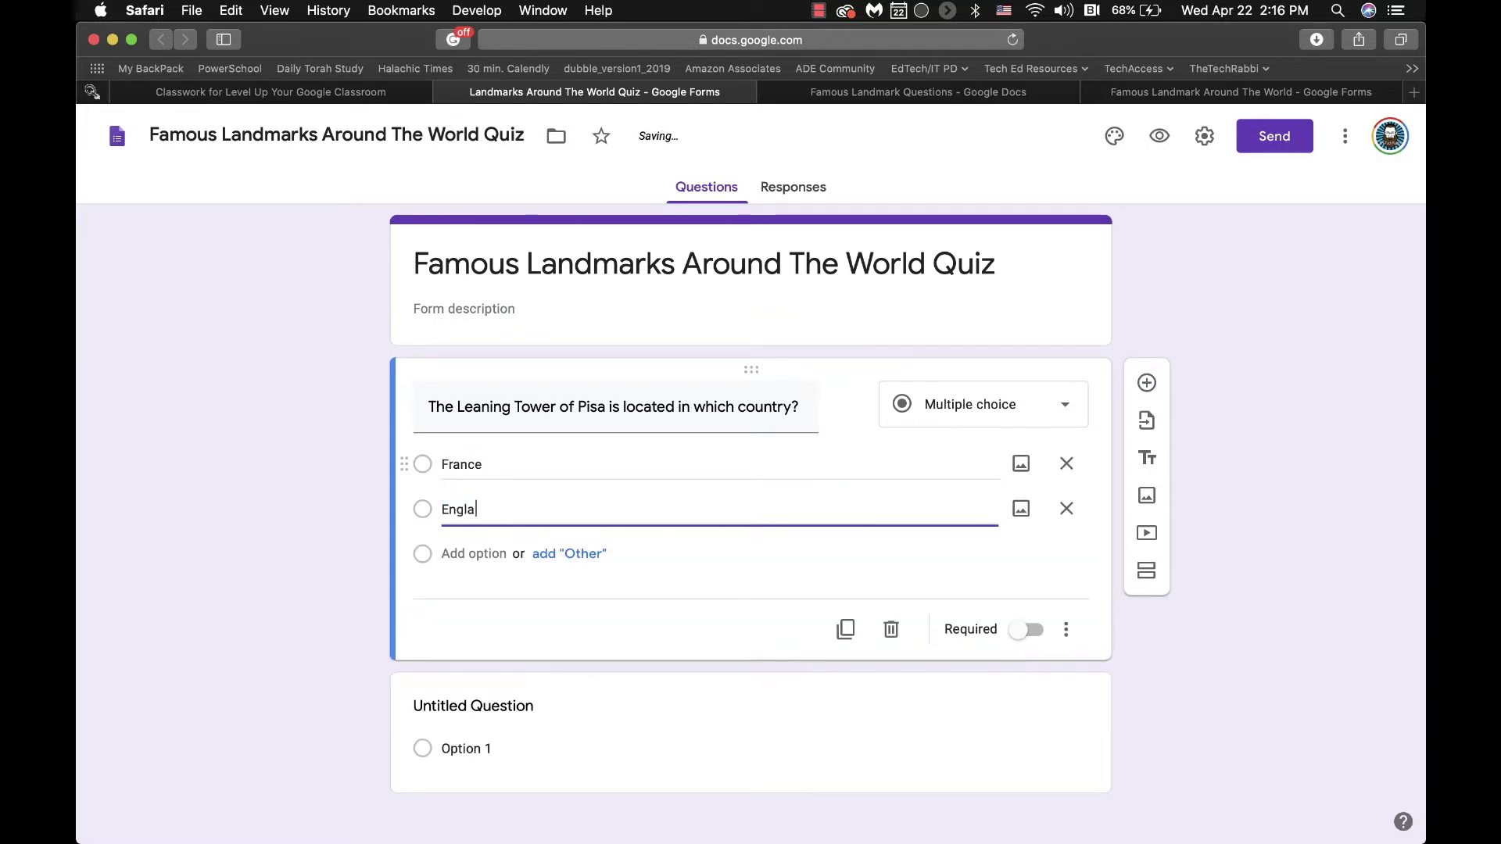
{"action": "key", "text": "Return"}
{"action": "type", "text": "Turkey"}
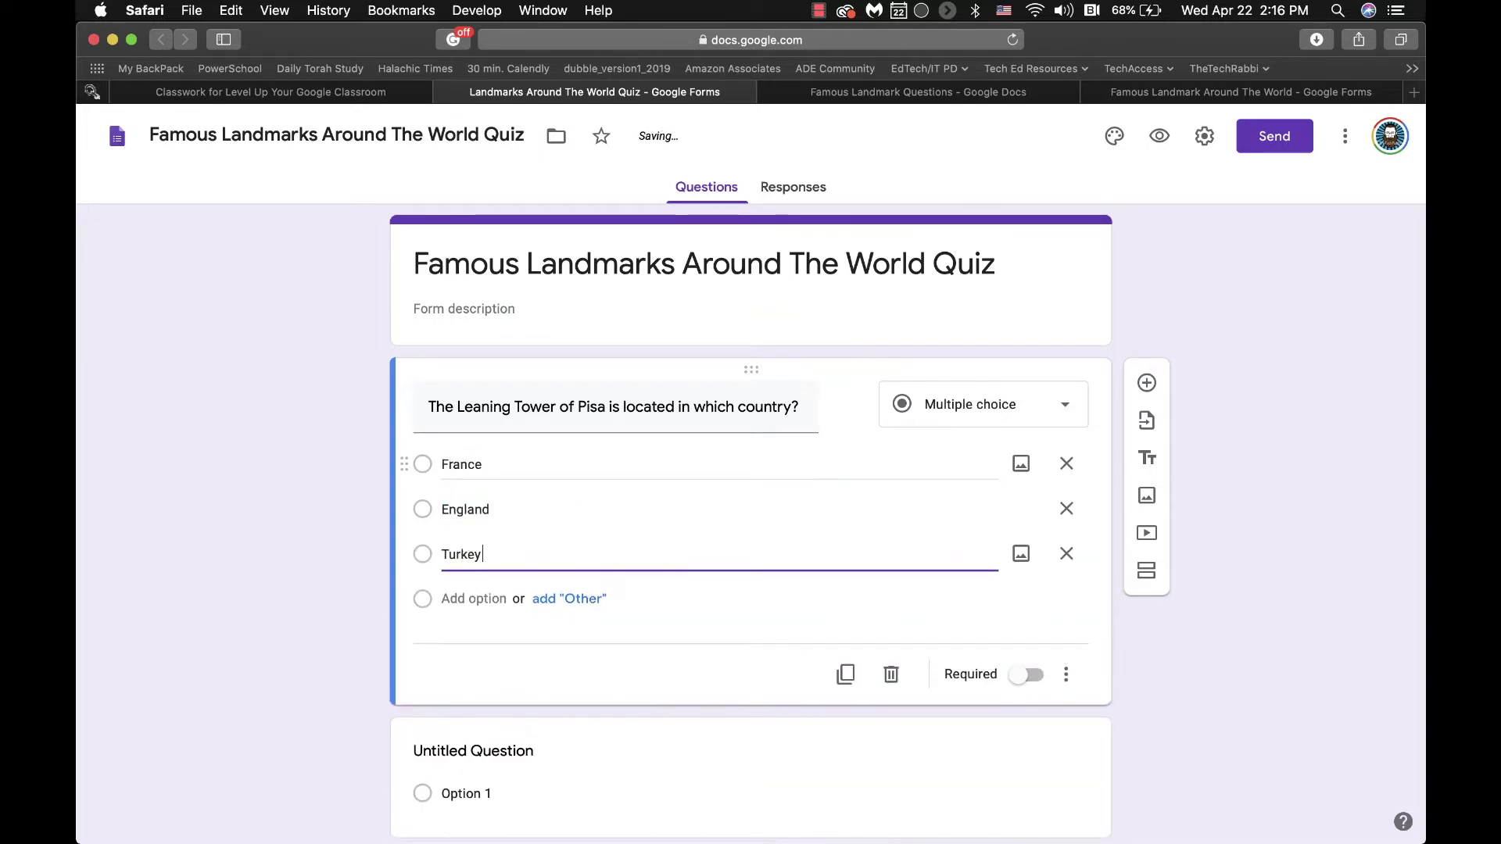
{"action": "key", "text": "Return"}
{"action": "type", "text": "Italy"}
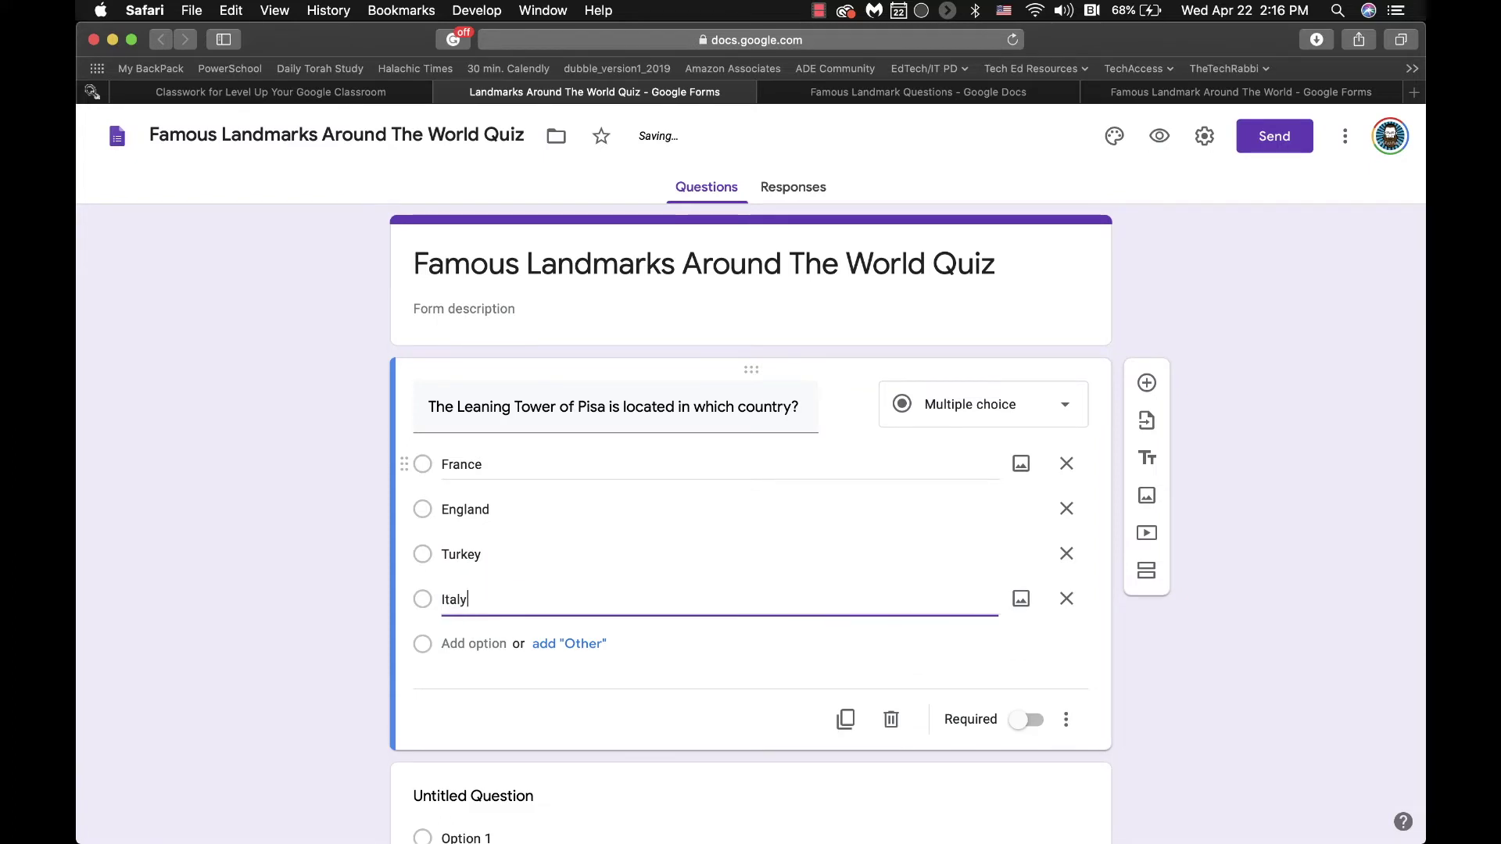
{"action": "scroll", "coordinate": [673, 540], "scroll_direction": "down", "scroll_amount": 3}
Paste the Colosseum statement from the document as the next question's title.
{"action": "left_click", "coordinate": [891, 94]}
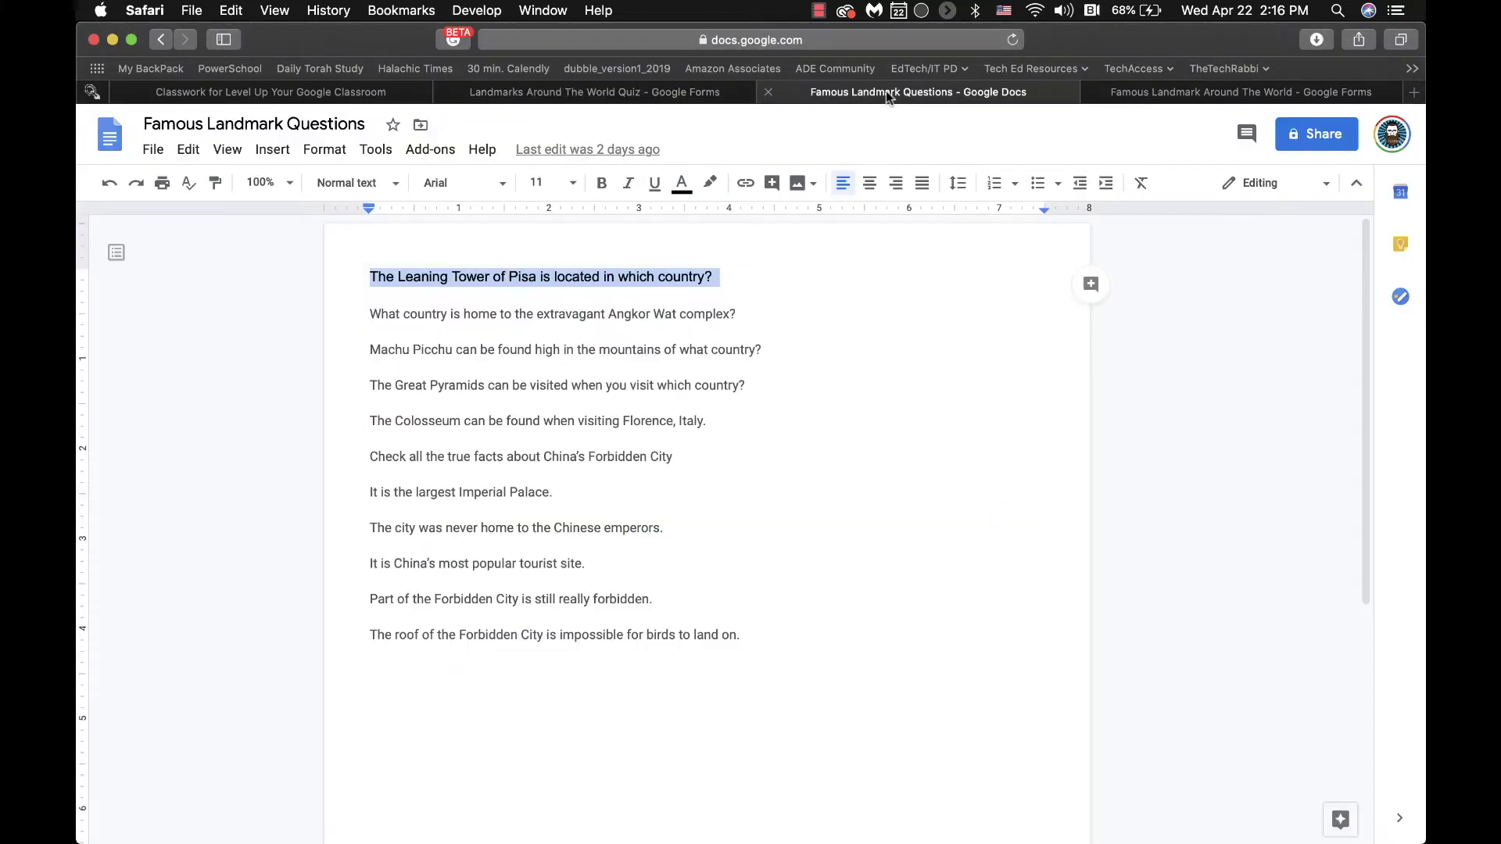
{"action": "left_click_drag", "start_coordinate": [370, 349], "coordinate": [808, 346]}
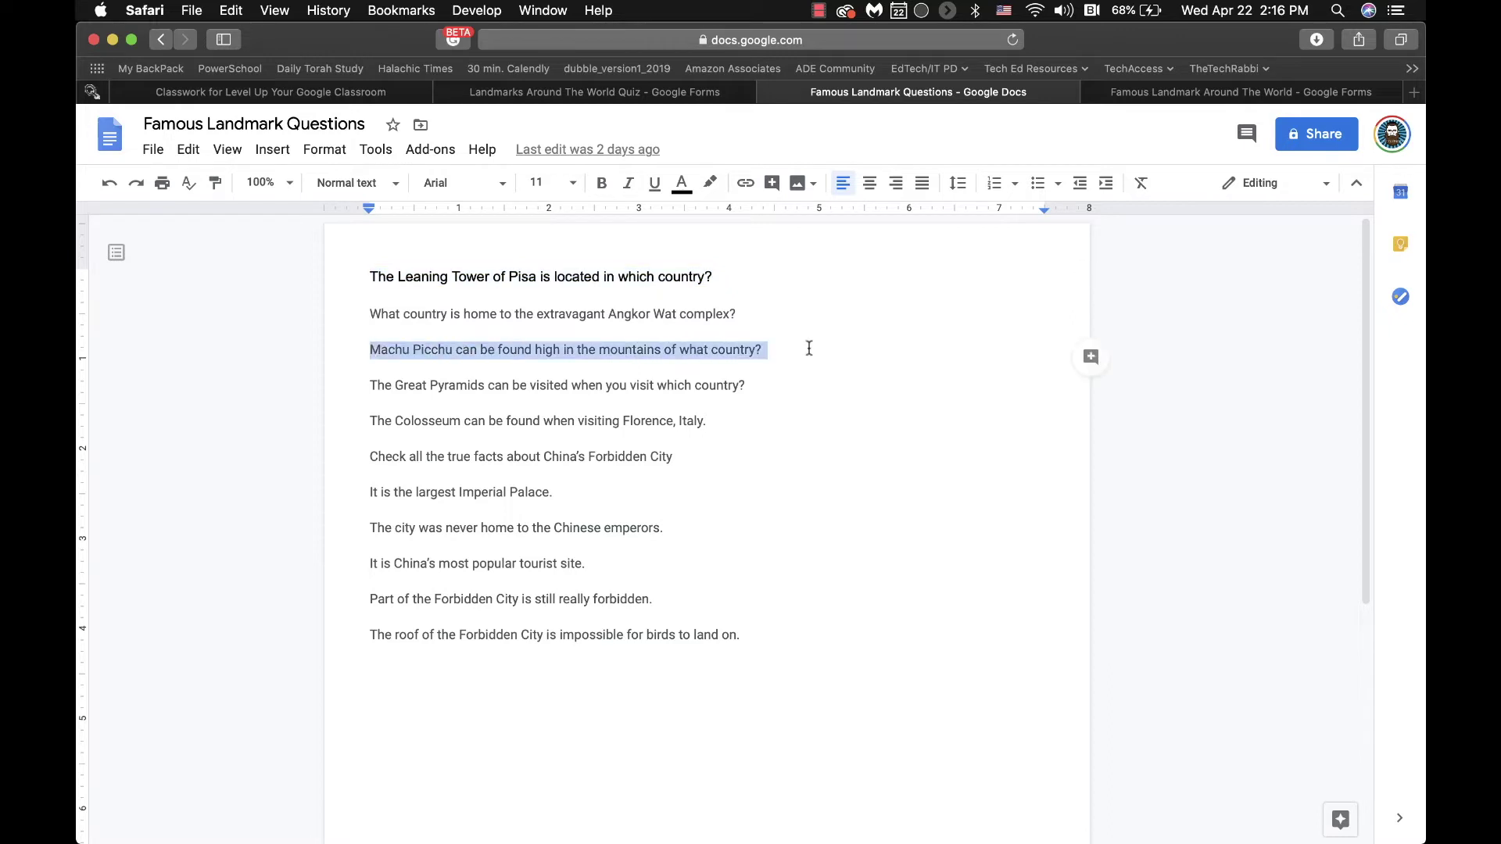
{"action": "triple_click", "coordinate": [429, 416]}
{"action": "key", "text": "cmd+c"}
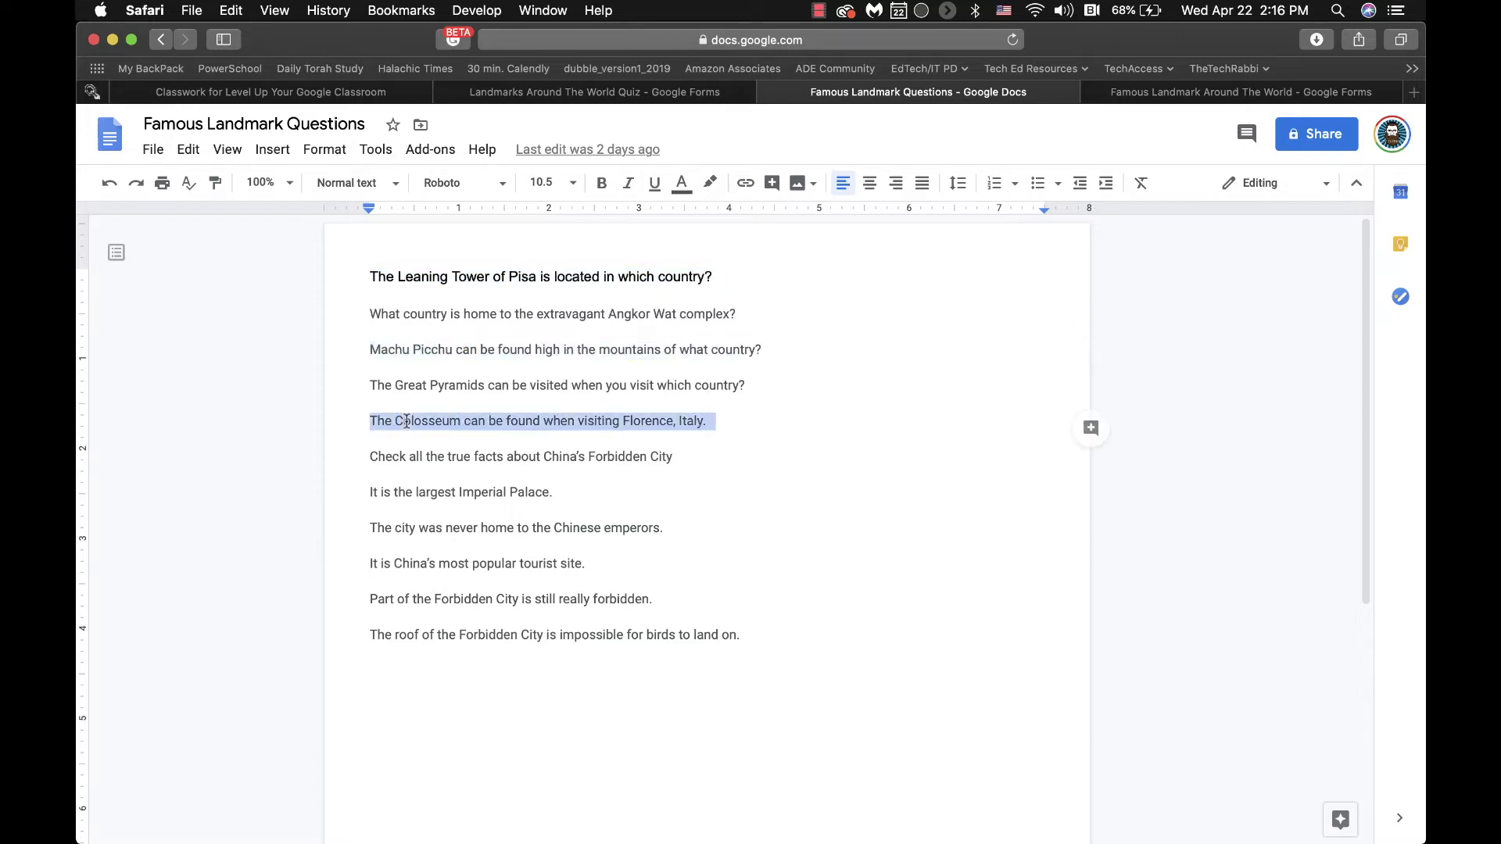
{"action": "left_click", "coordinate": [630, 95]}
{"action": "left_click", "coordinate": [469, 688]}
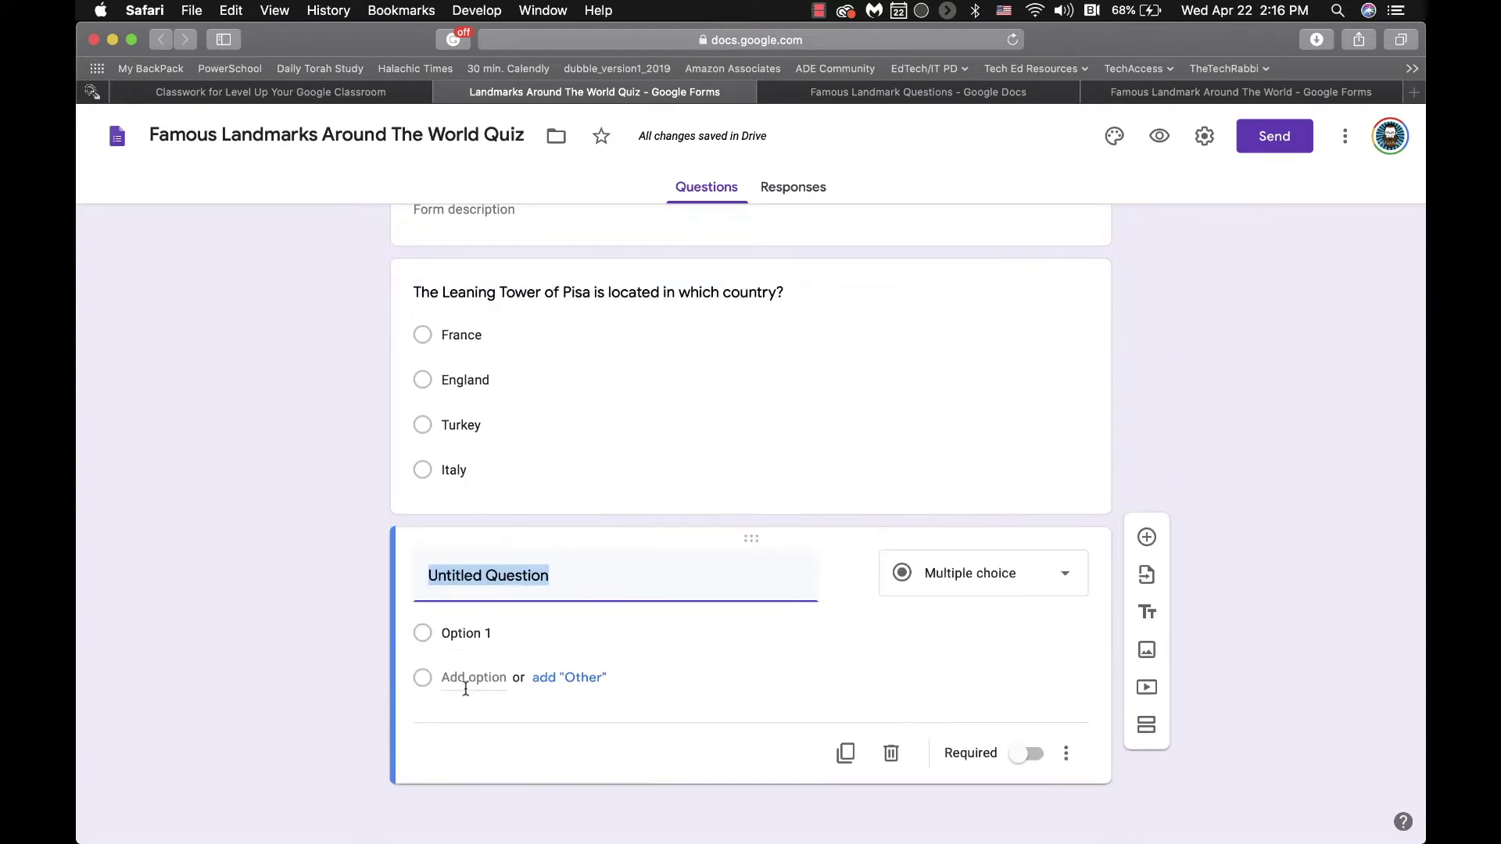
{"action": "key", "text": "cmd+v"}
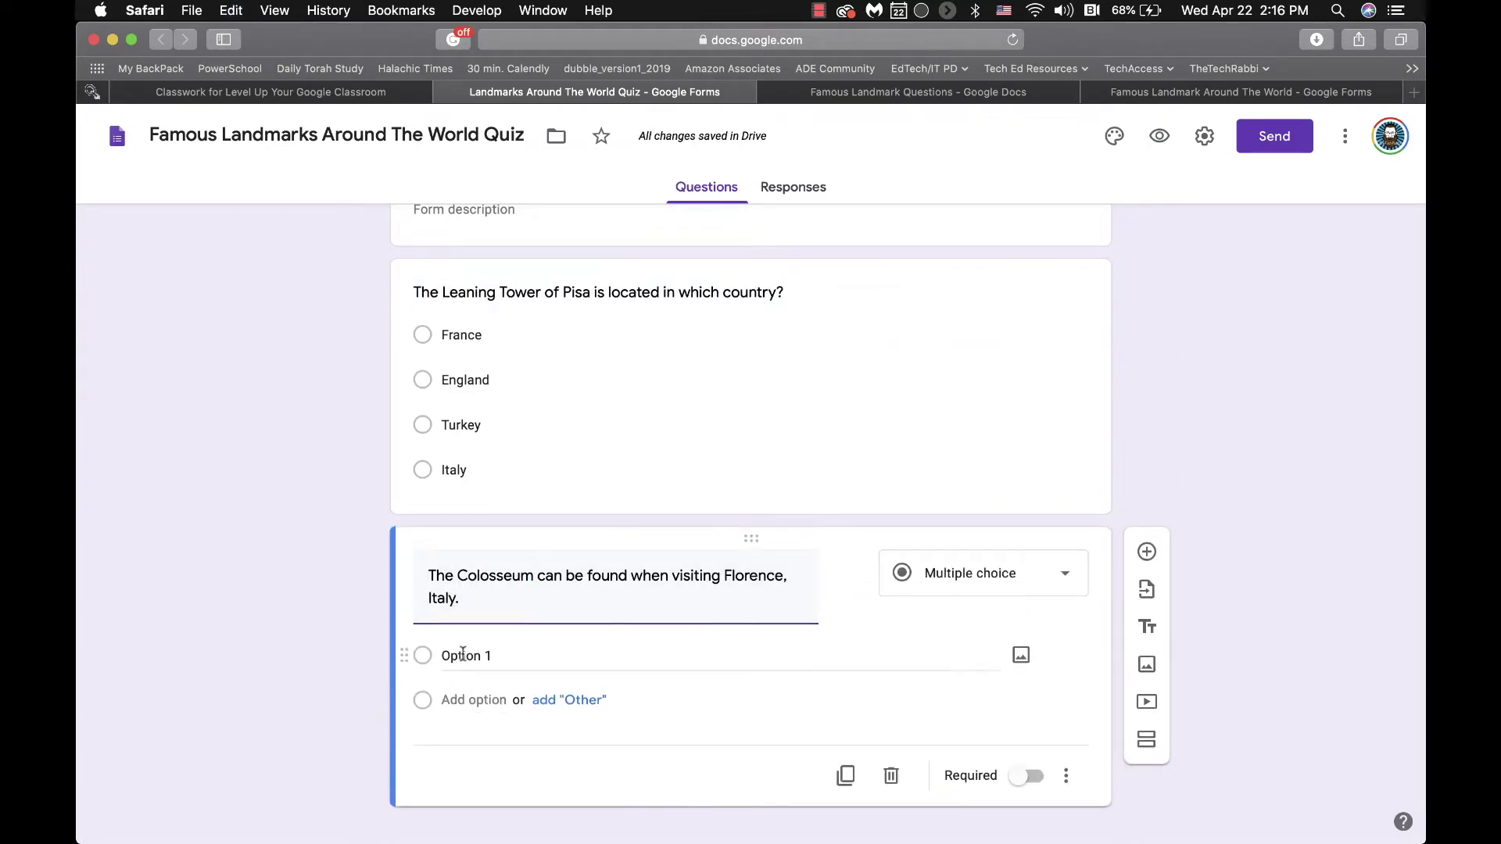
Give the Colosseum question the answer choices True and False.
{"action": "left_click", "coordinate": [459, 653]}
{"action": "type", "text": "T"}
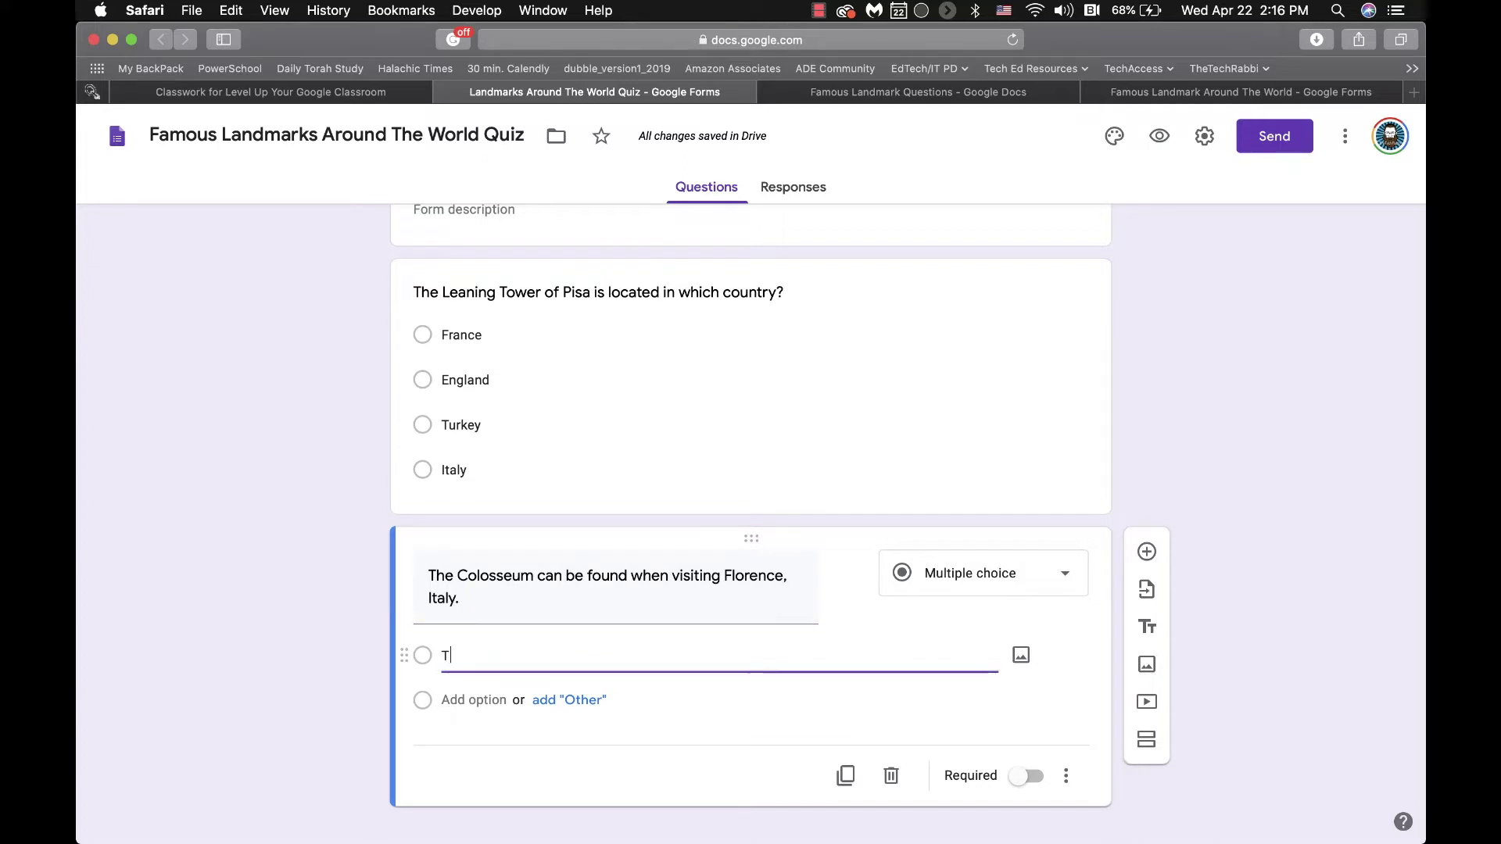
{"action": "type", "text": "rue"}
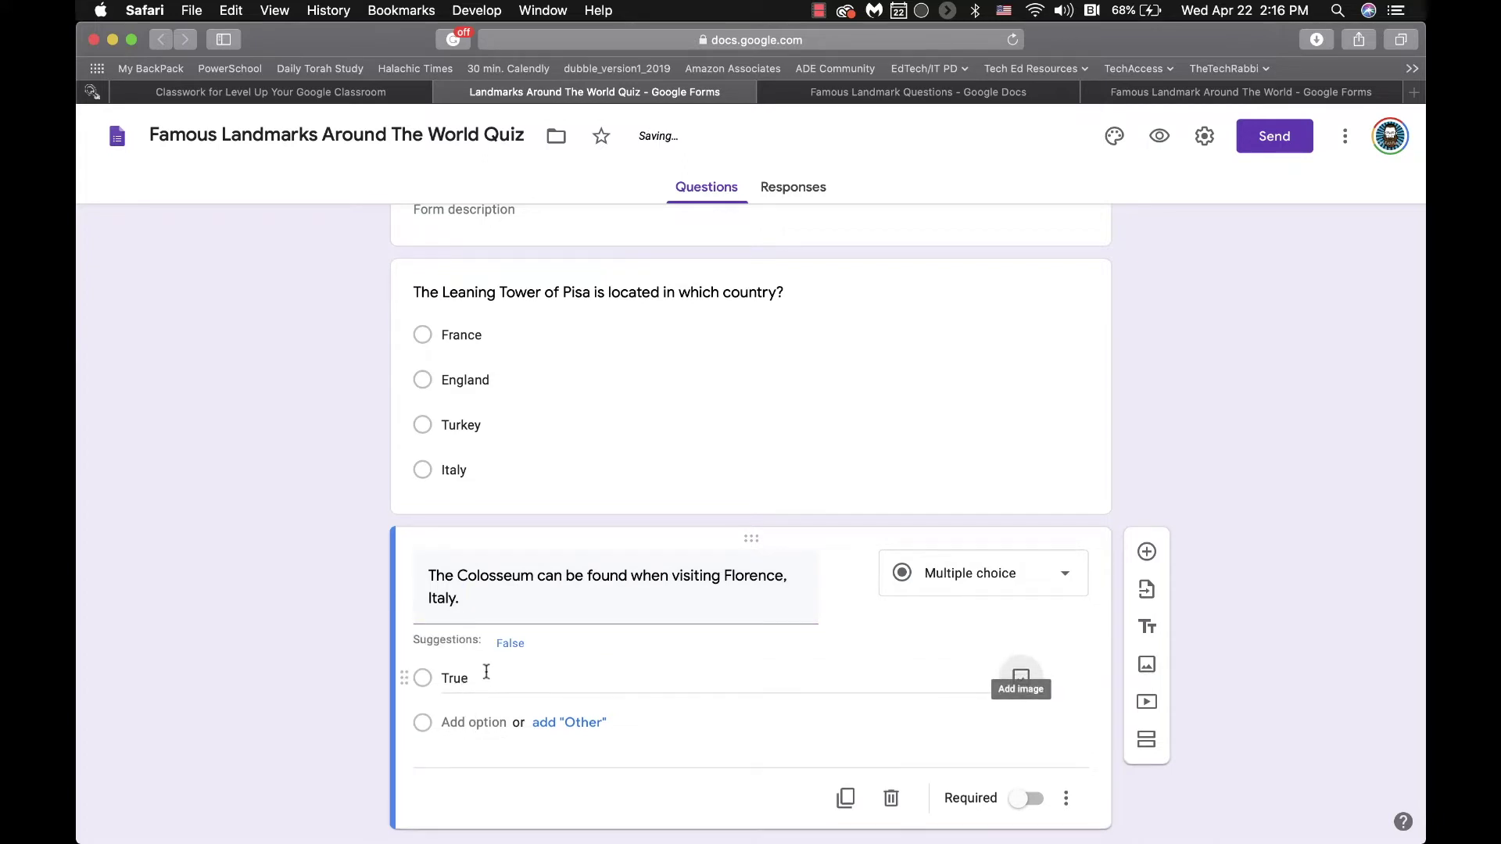
{"action": "double_click", "coordinate": [485, 680]}
{"action": "key", "text": "Return"}
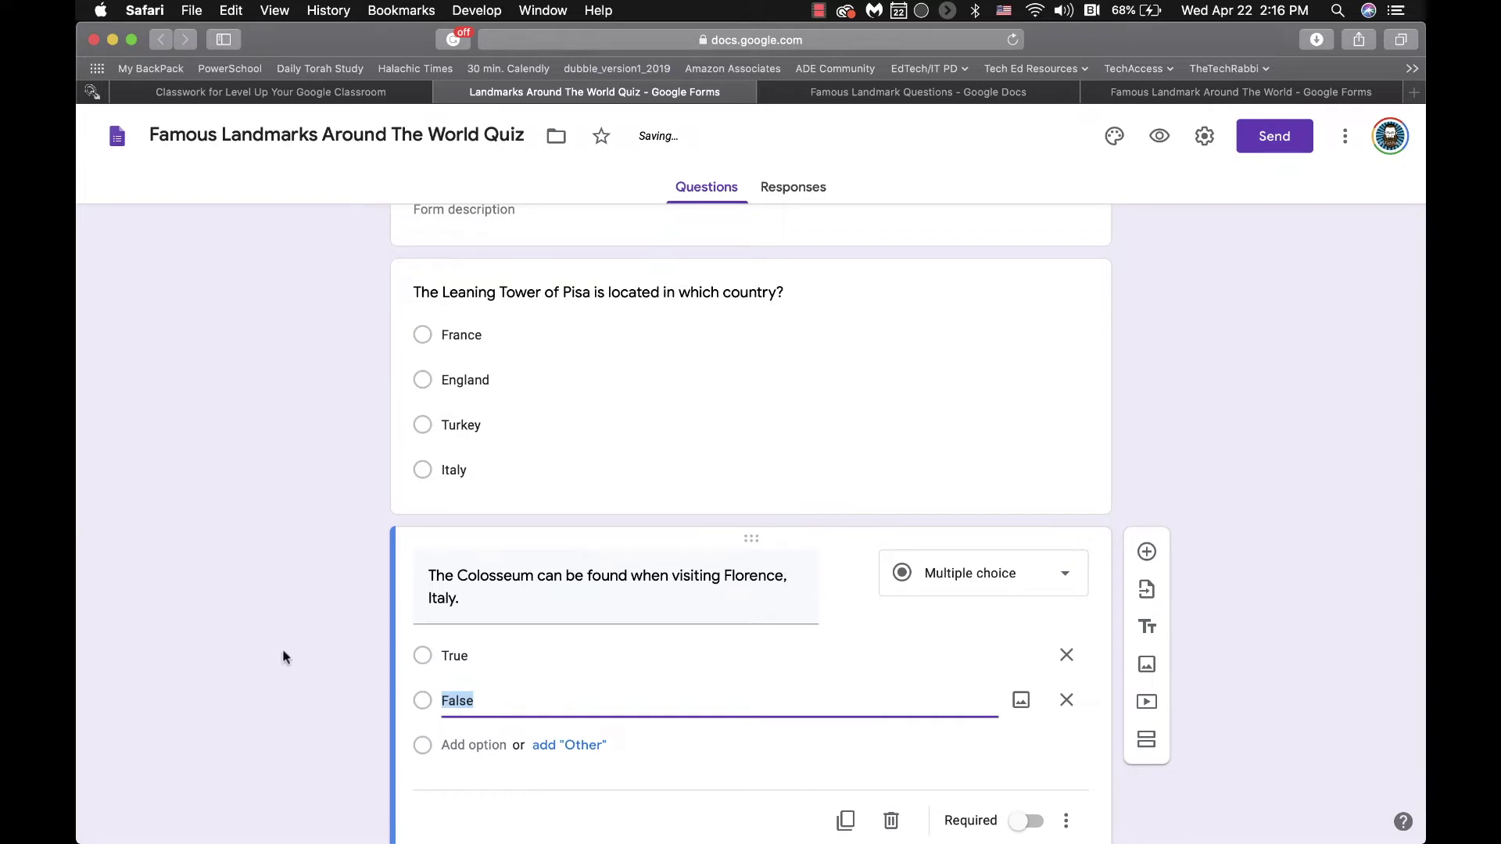
{"action": "left_click", "coordinate": [325, 690]}
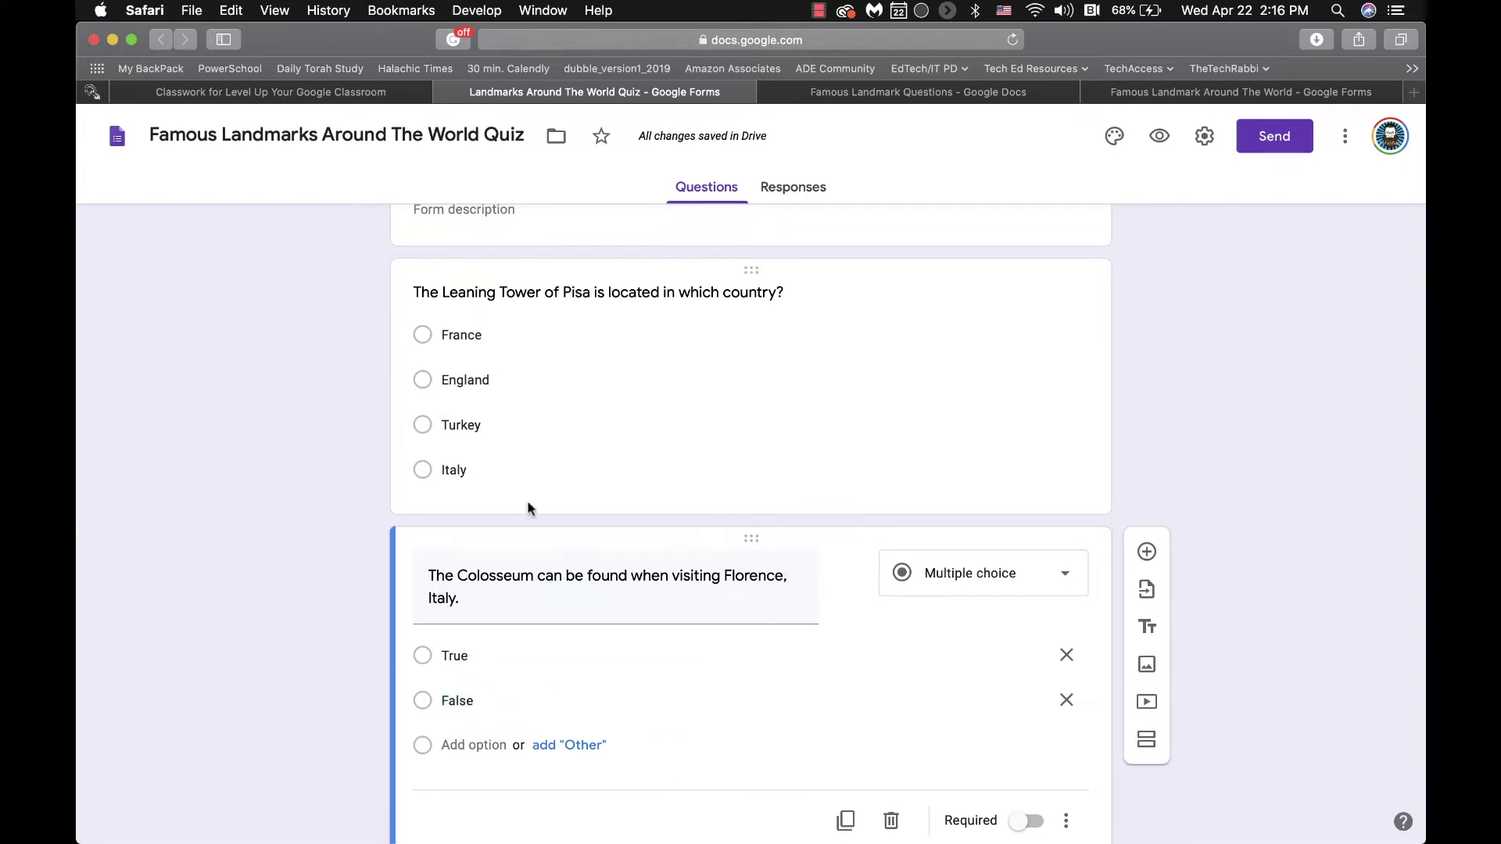
{"action": "scroll", "coordinate": [529, 509], "scroll_direction": "down", "scroll_amount": 2}
Add a new question titled with the Forbidden City question from the document.
{"action": "left_click", "coordinate": [1147, 481]}
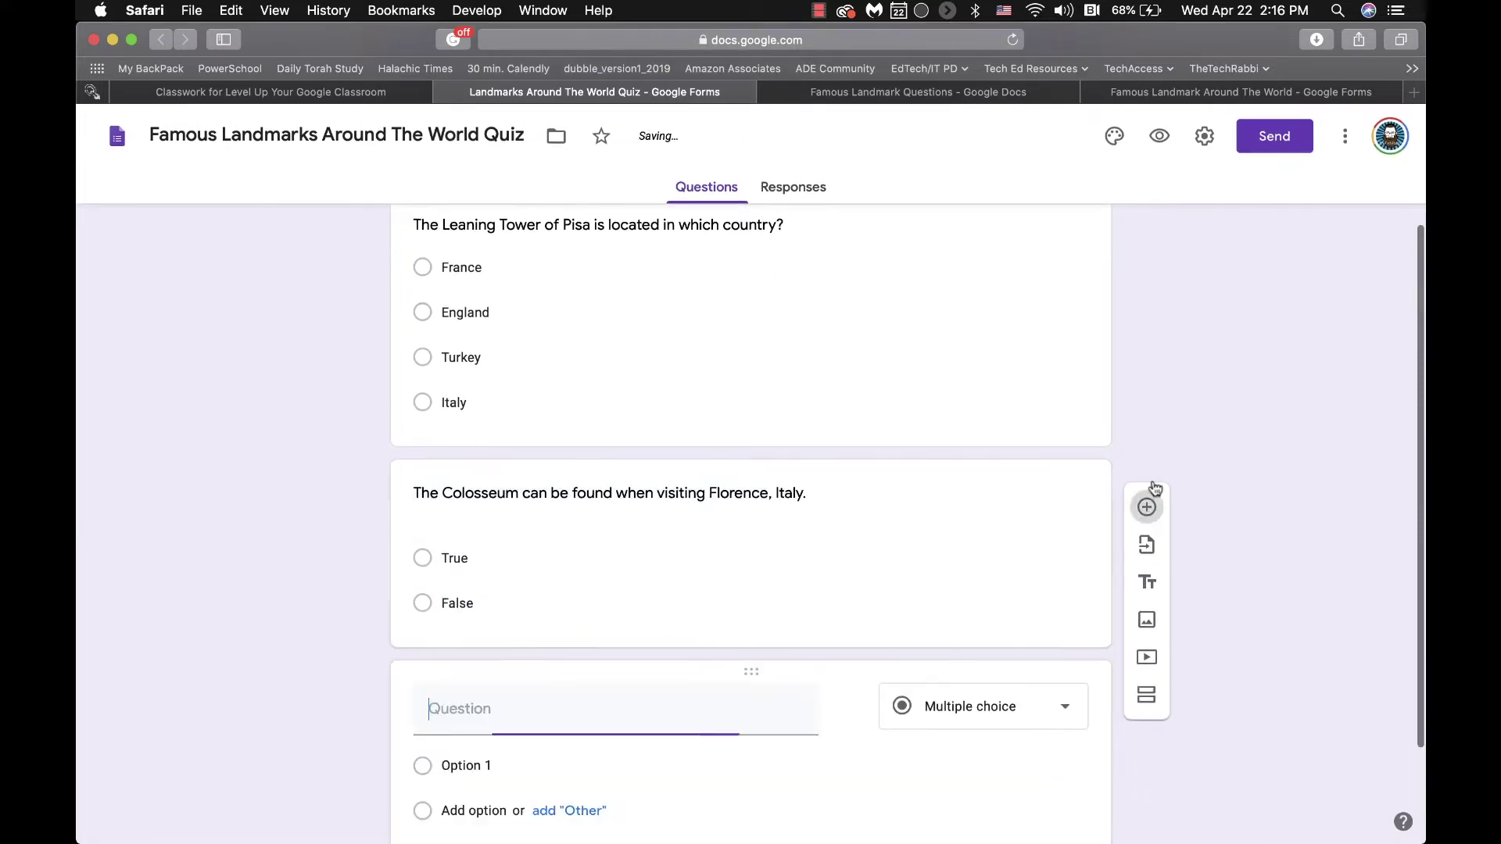
{"action": "left_click", "coordinate": [872, 92]}
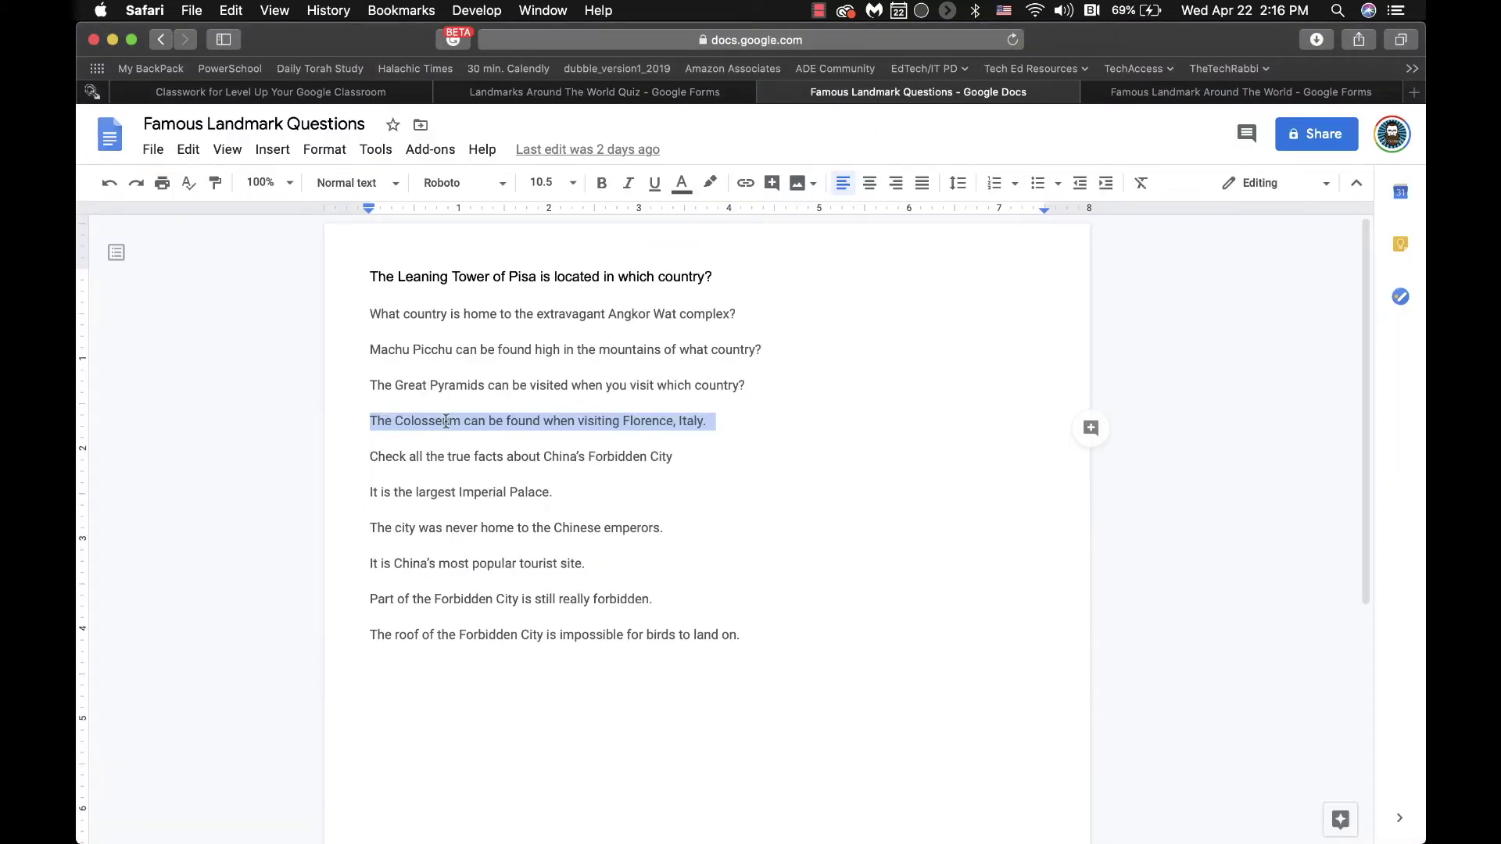
{"action": "left_click_drag", "start_coordinate": [369, 457], "coordinate": [683, 454]}
{"action": "key", "text": "super+c"}
{"action": "left_click", "coordinate": [685, 94]}
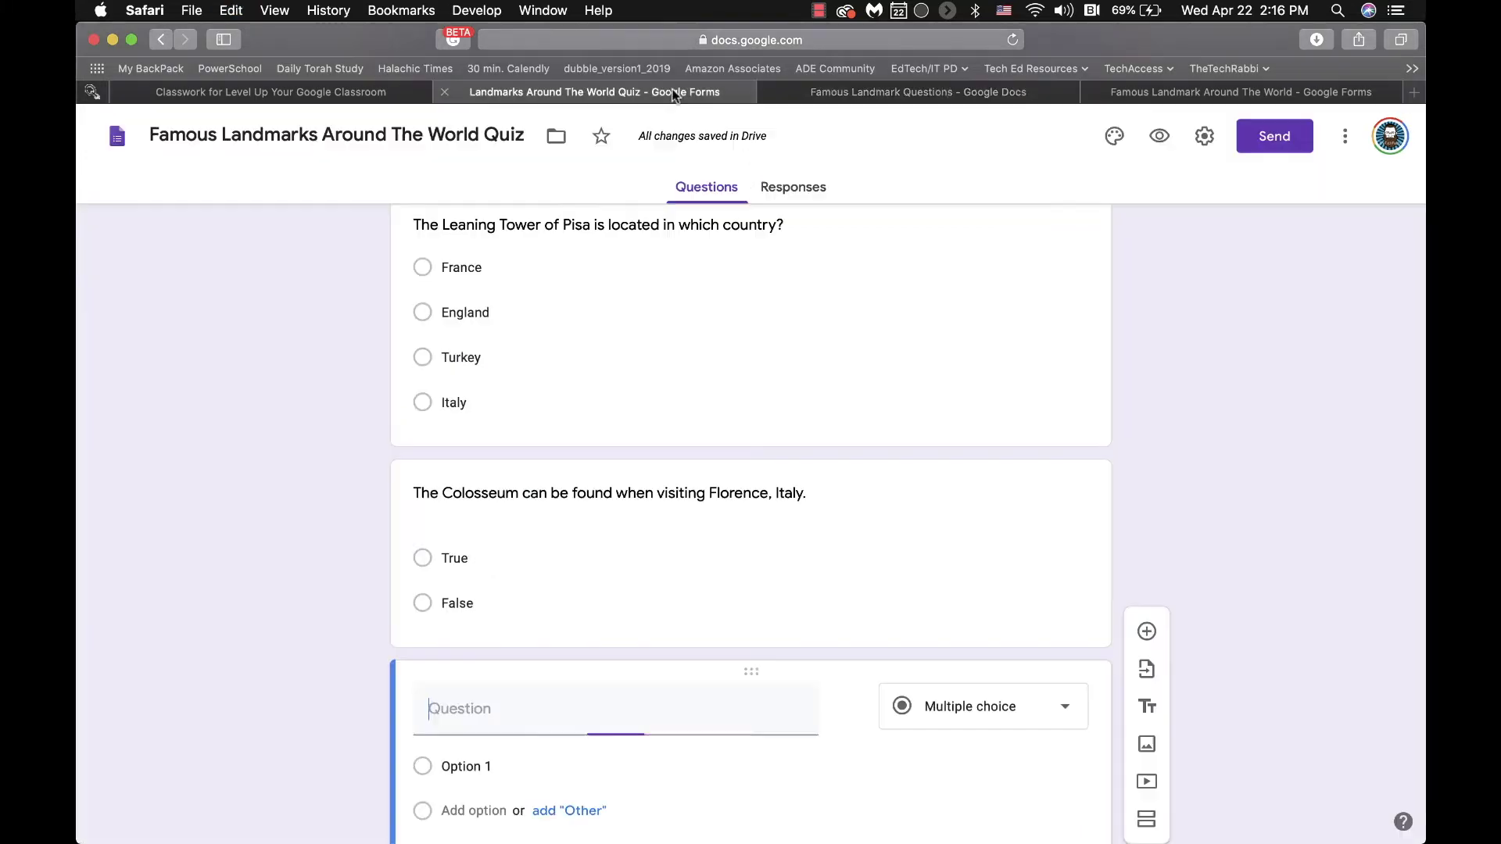
{"action": "scroll", "coordinate": [444, 624], "scroll_direction": "down", "scroll_amount": 2}
{"action": "key", "text": "super+v"}
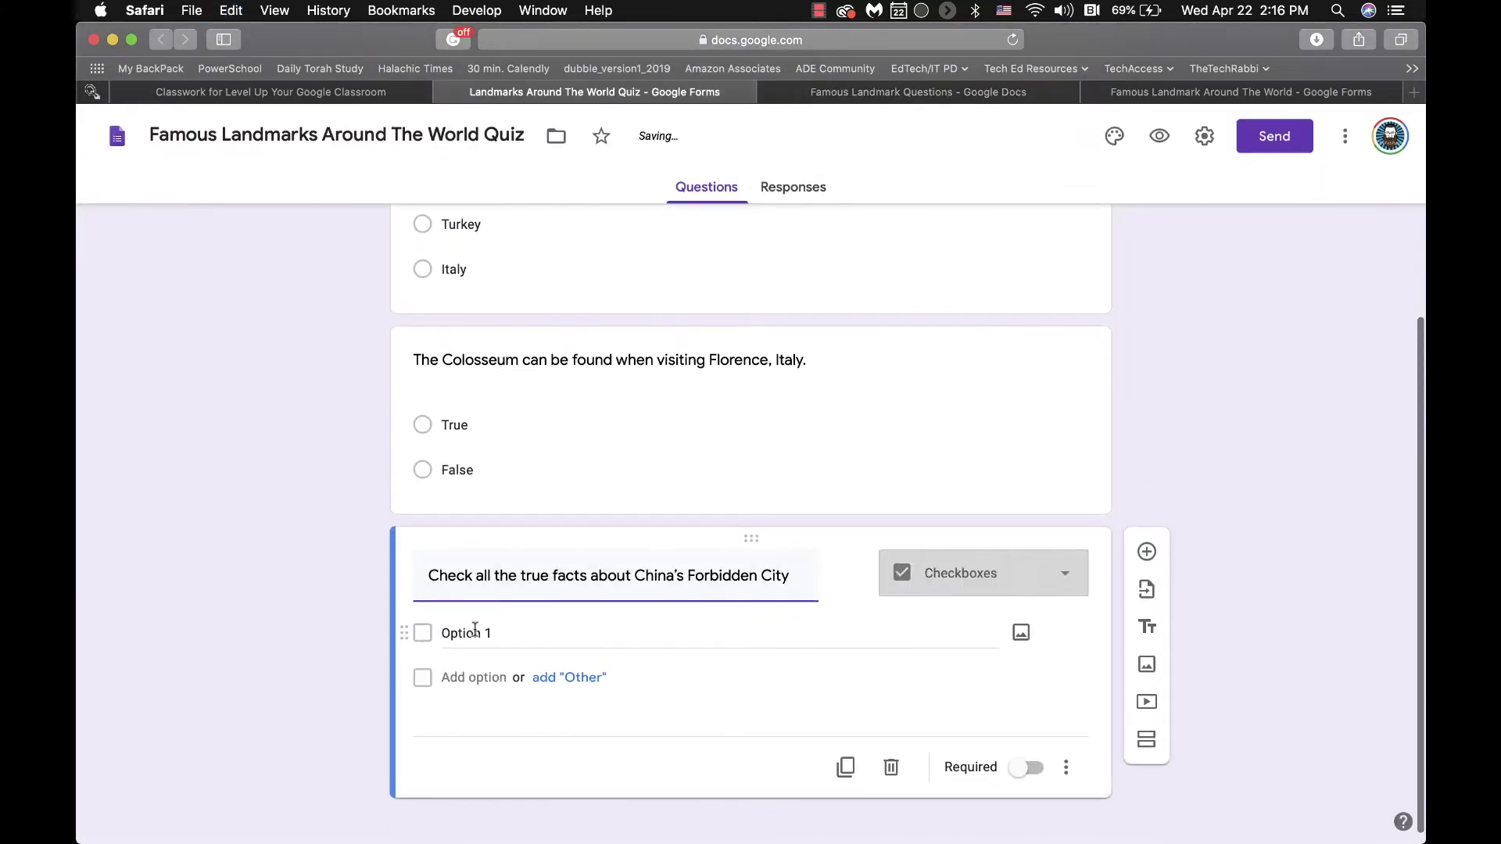
Add the Imperial Palace and Chinese emperors statements as the first two choices.
{"action": "left_click", "coordinate": [882, 92]}
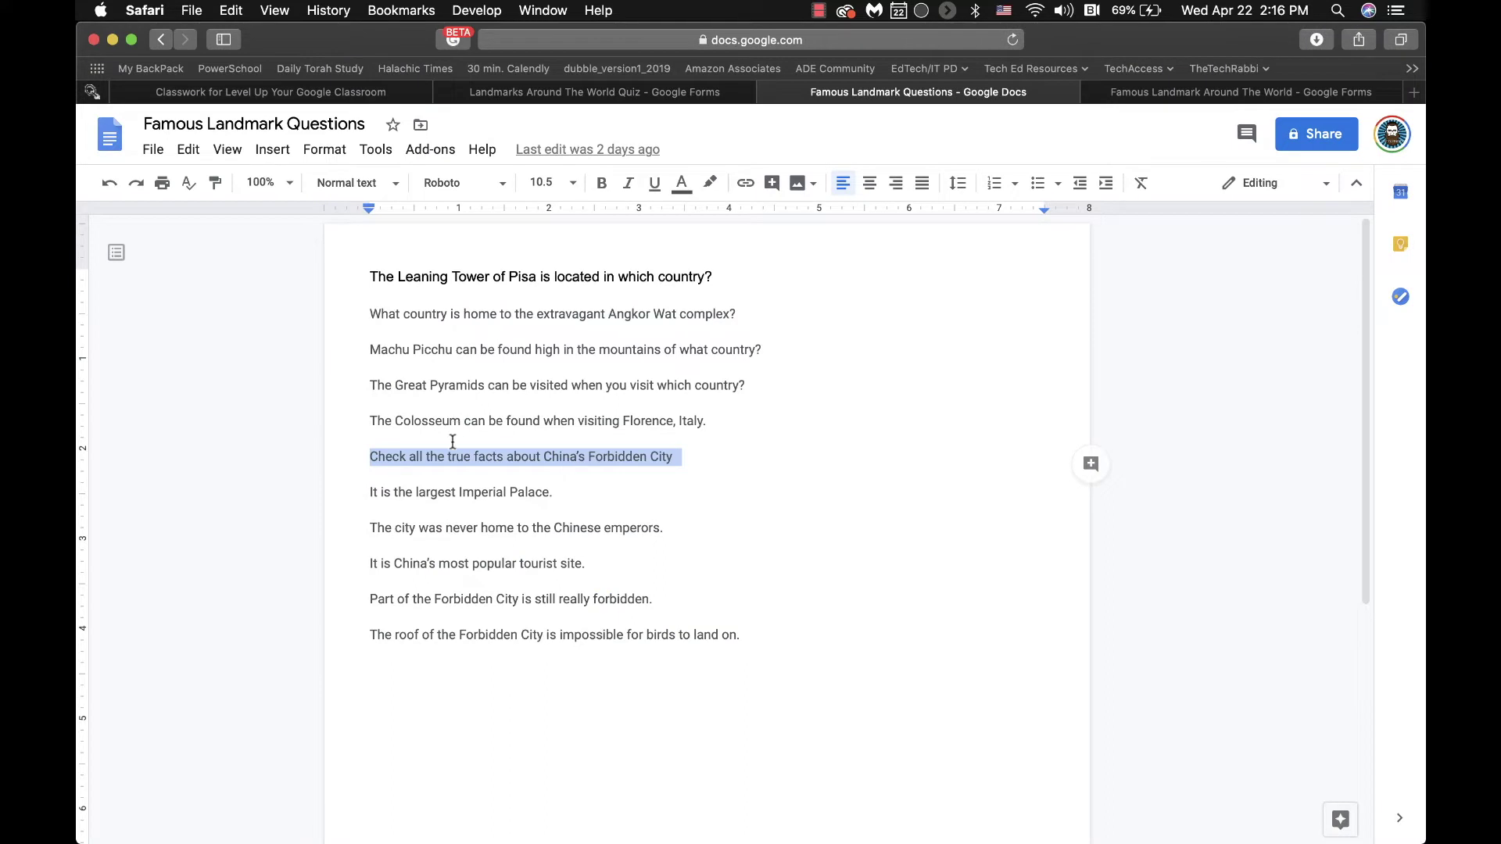
{"action": "left_click", "coordinate": [425, 490]}
{"action": "triple_click", "coordinate": [424, 490]}
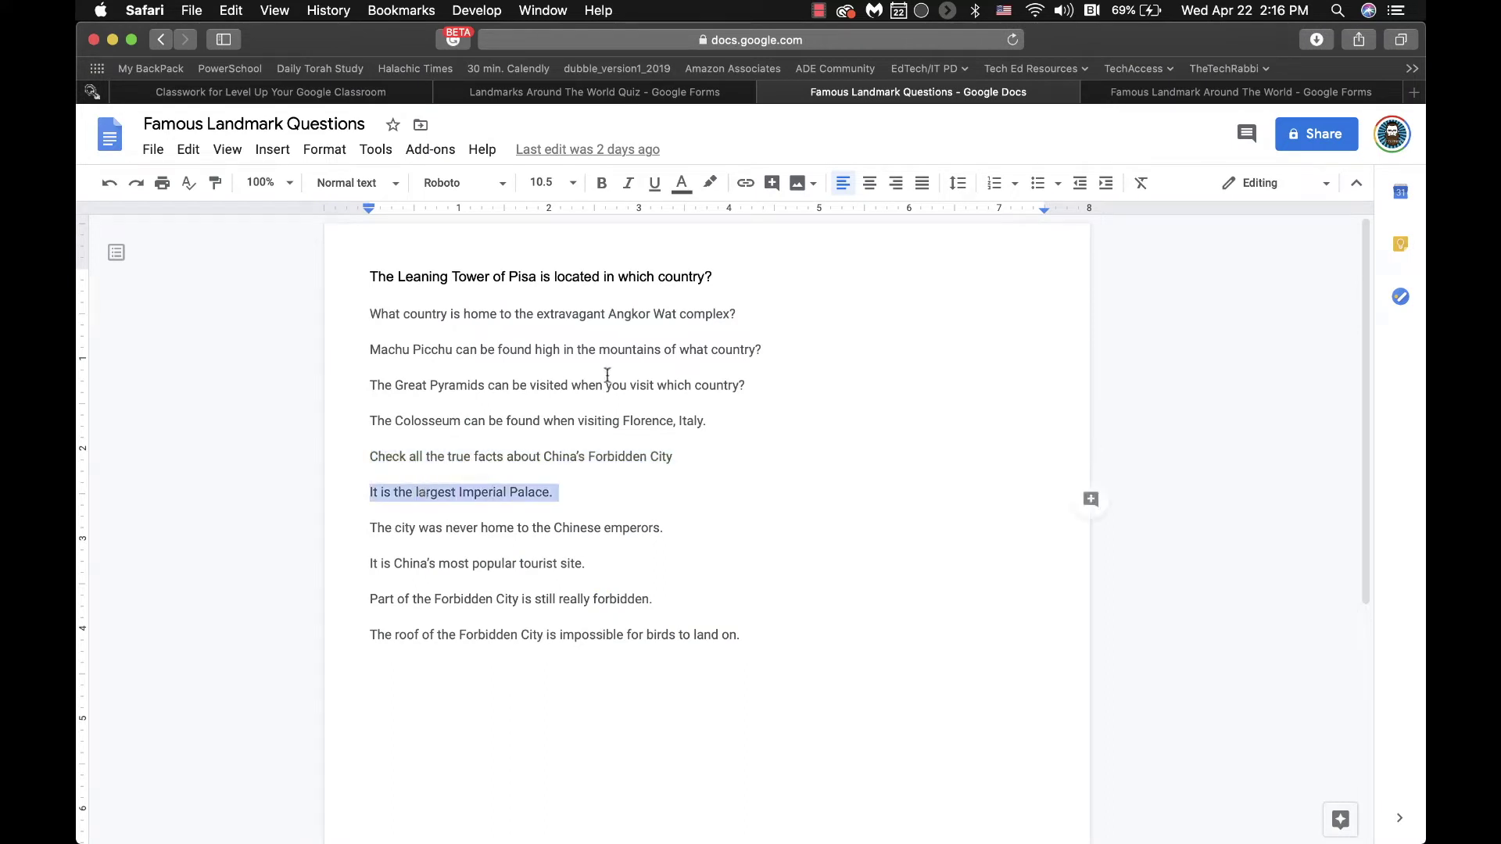
{"action": "key", "text": "super+c"}
{"action": "left_click", "coordinate": [646, 94]}
{"action": "left_click", "coordinate": [490, 635]}
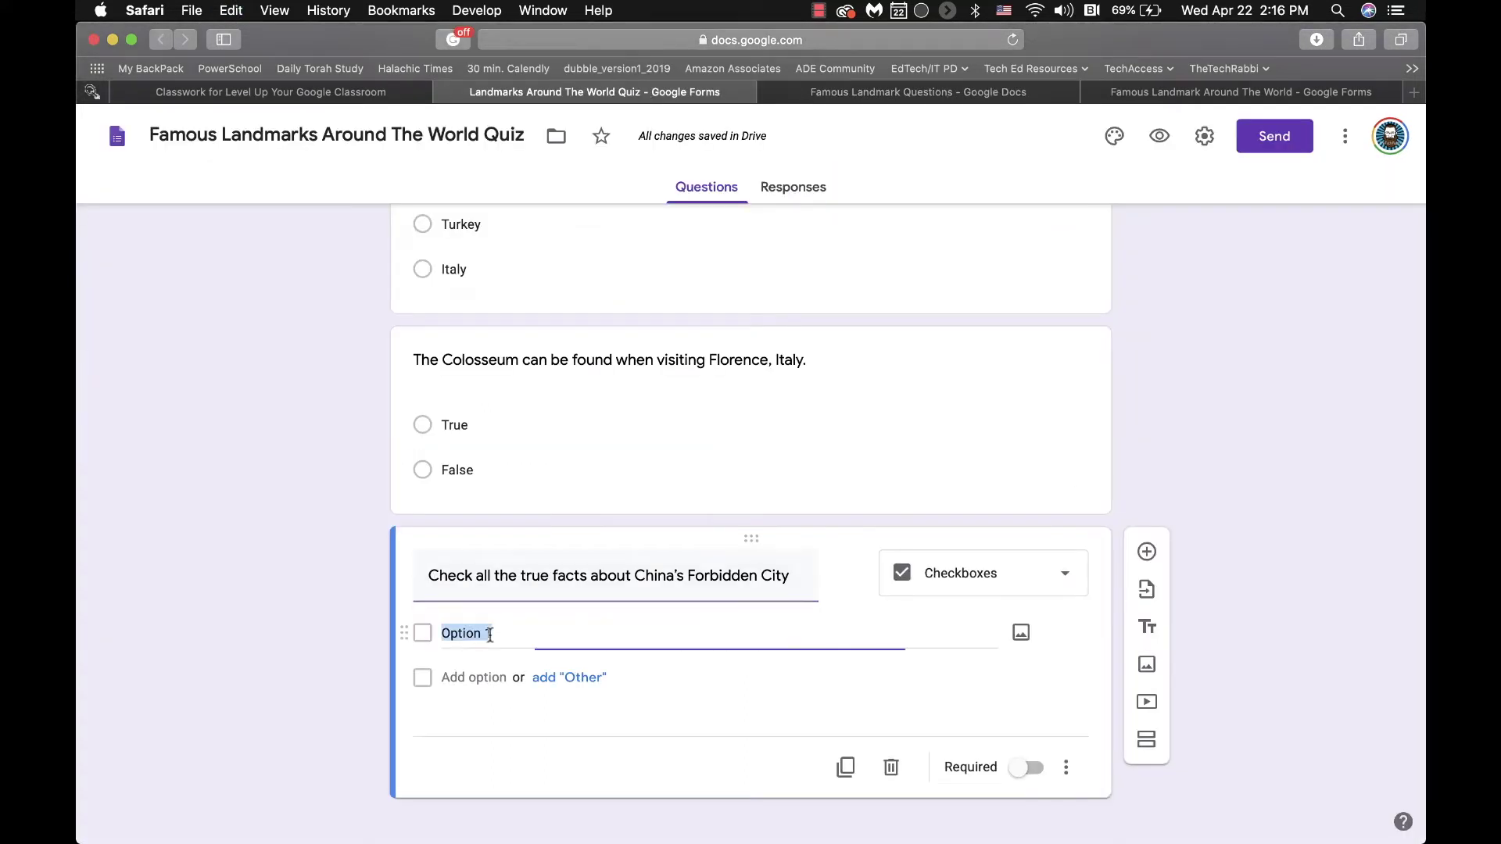
{"action": "key", "text": "super+v"}
{"action": "left_click", "coordinate": [842, 94]}
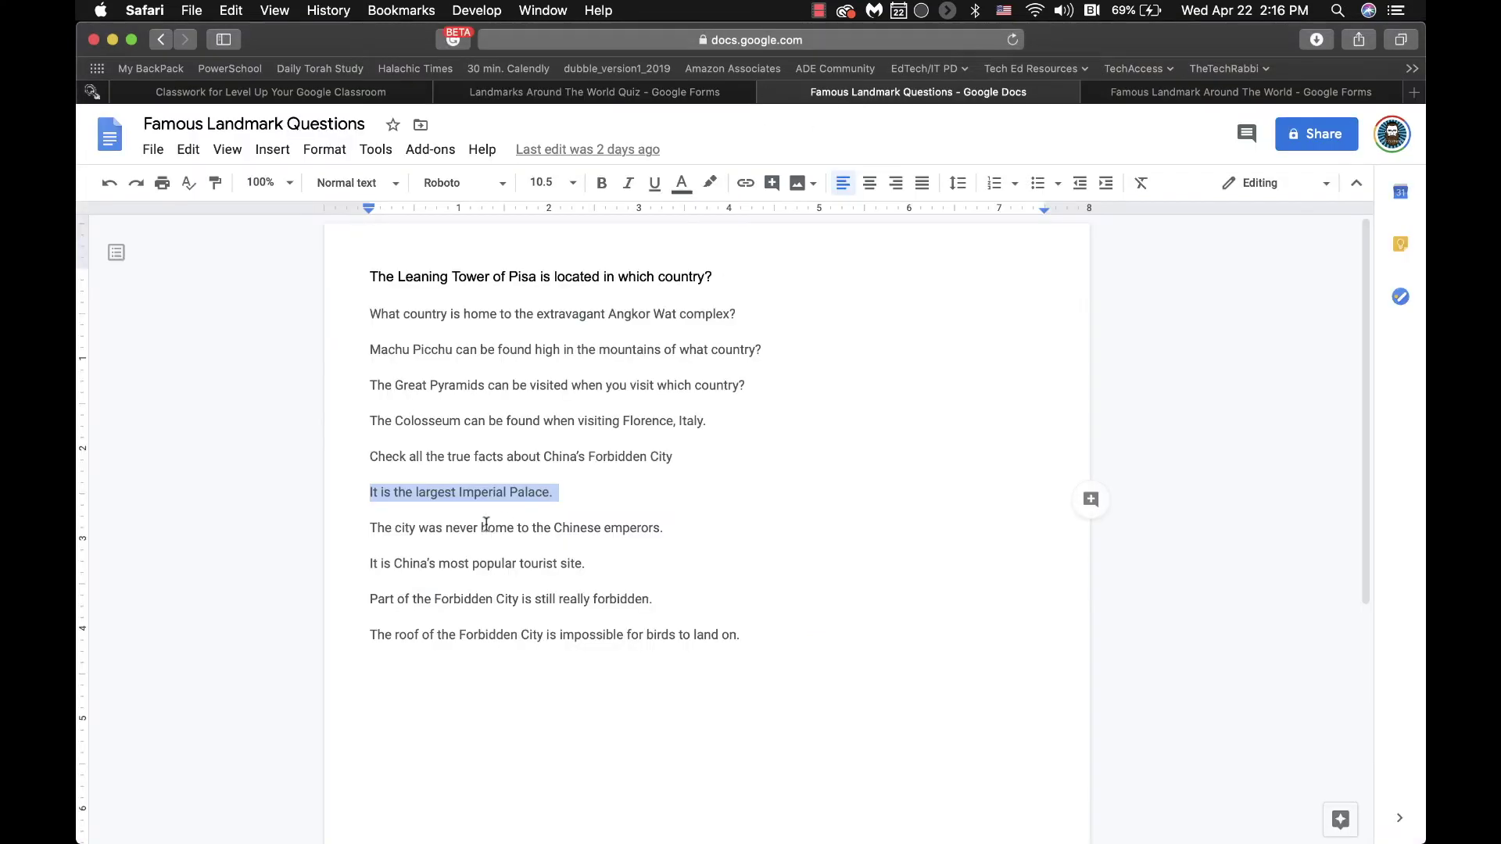
{"action": "triple_click", "coordinate": [431, 528]}
{"action": "key", "text": "super+c"}
{"action": "left_click", "coordinate": [650, 91]}
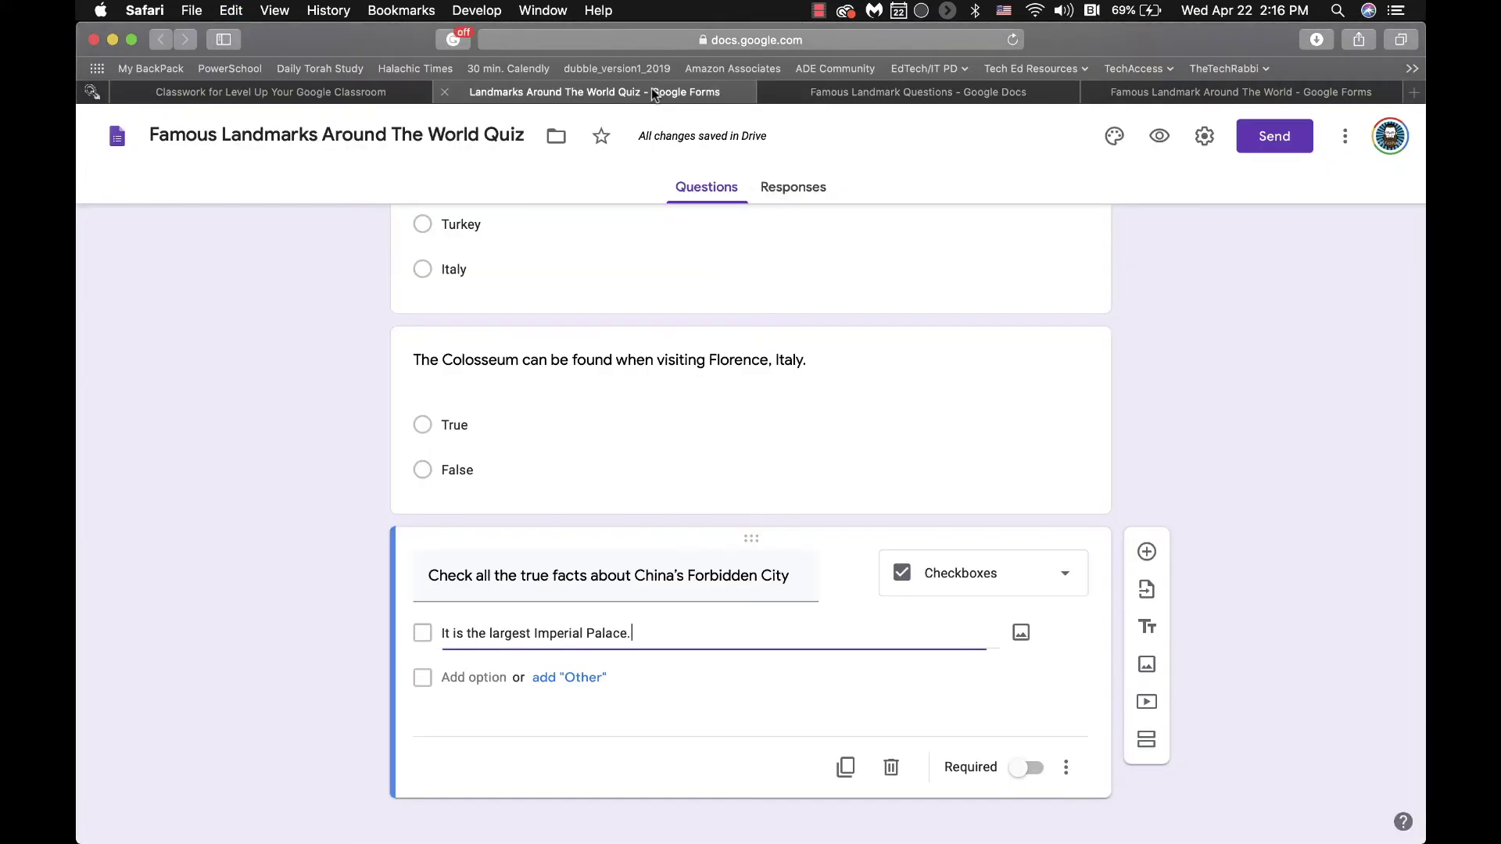
{"action": "left_click", "coordinate": [463, 677]}
{"action": "key", "text": "super+v"}
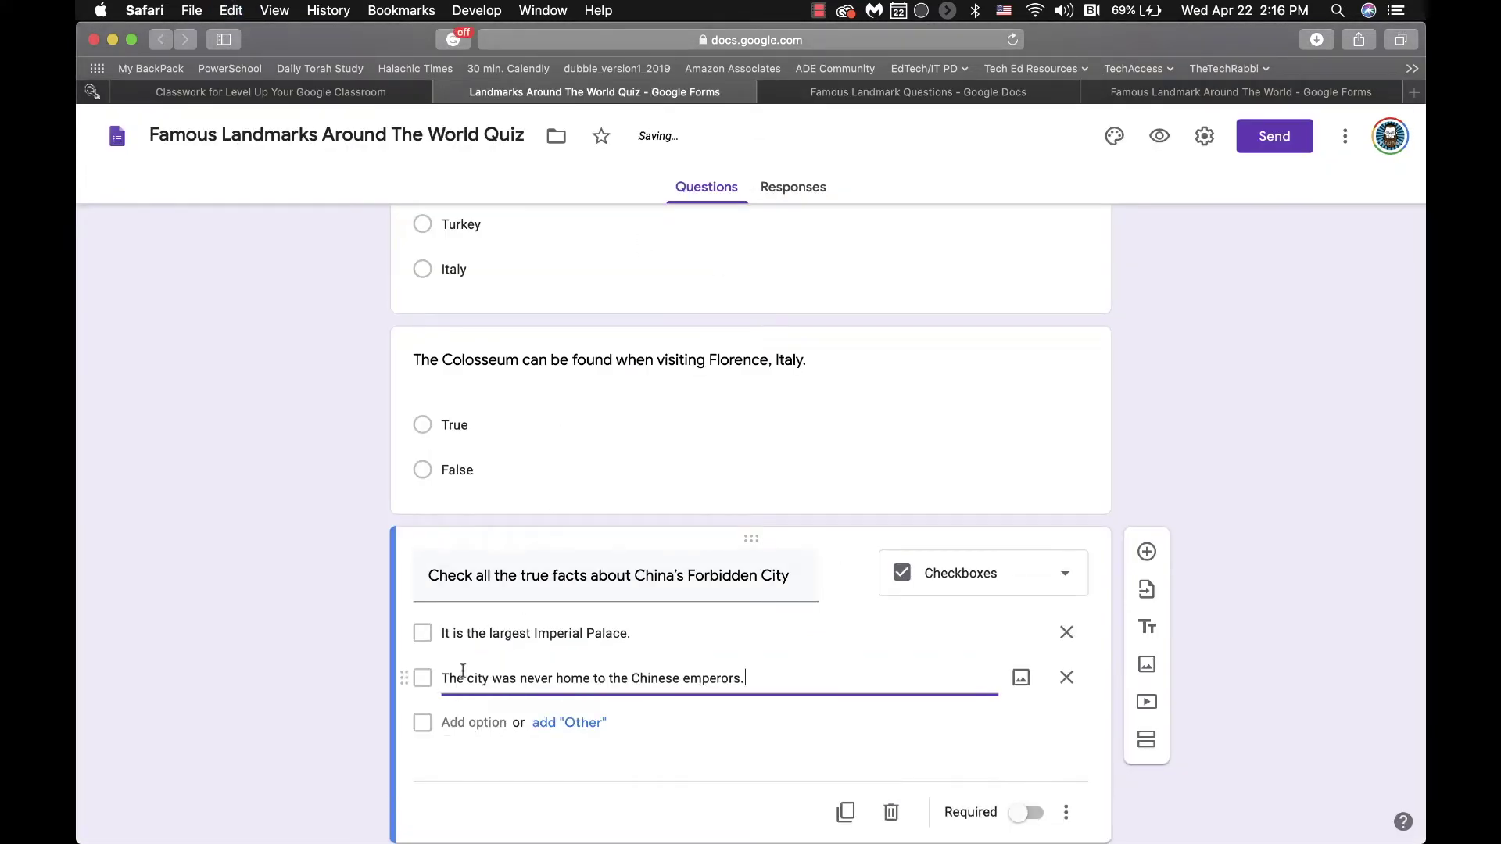
Add the most-popular-tourist-site and still-really-forbidden statements as choices three and four.
{"action": "left_click", "coordinate": [866, 89]}
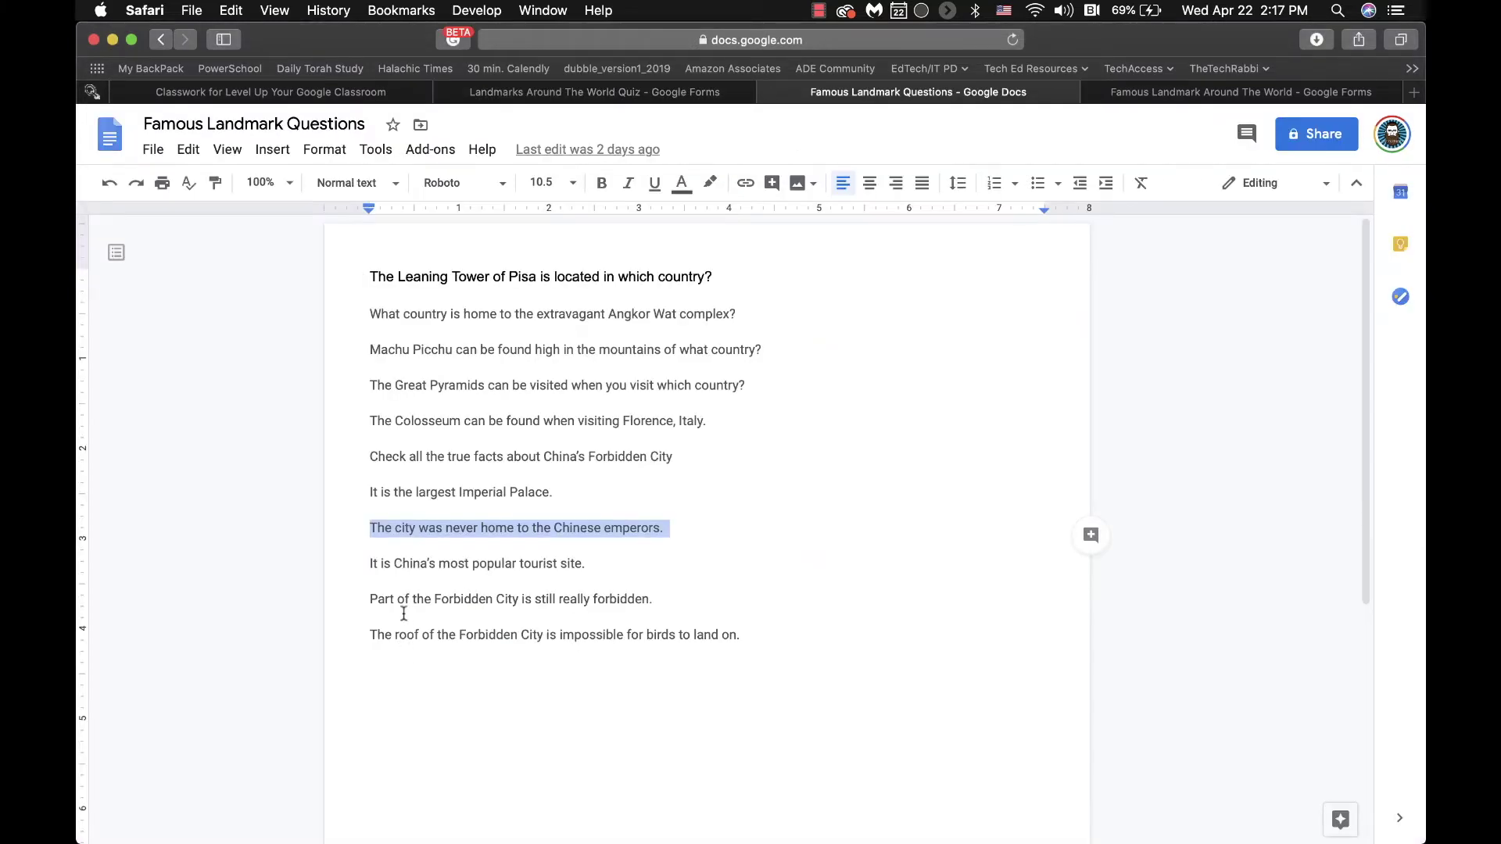
{"action": "triple_click", "coordinate": [403, 563]}
{"action": "key", "text": "super+c"}
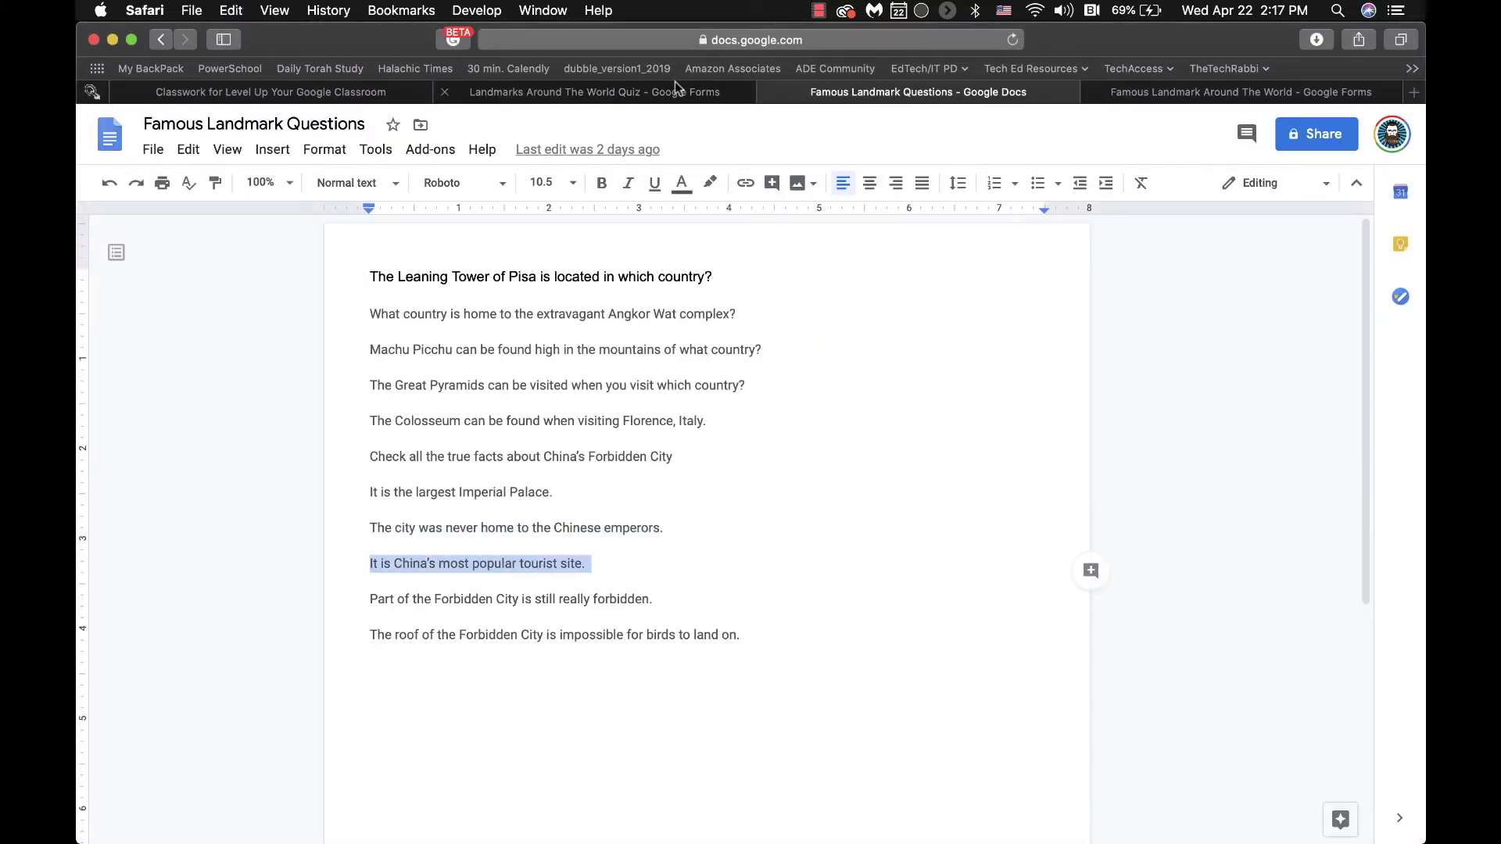
{"action": "left_click", "coordinate": [674, 89]}
{"action": "key", "text": "Return"}
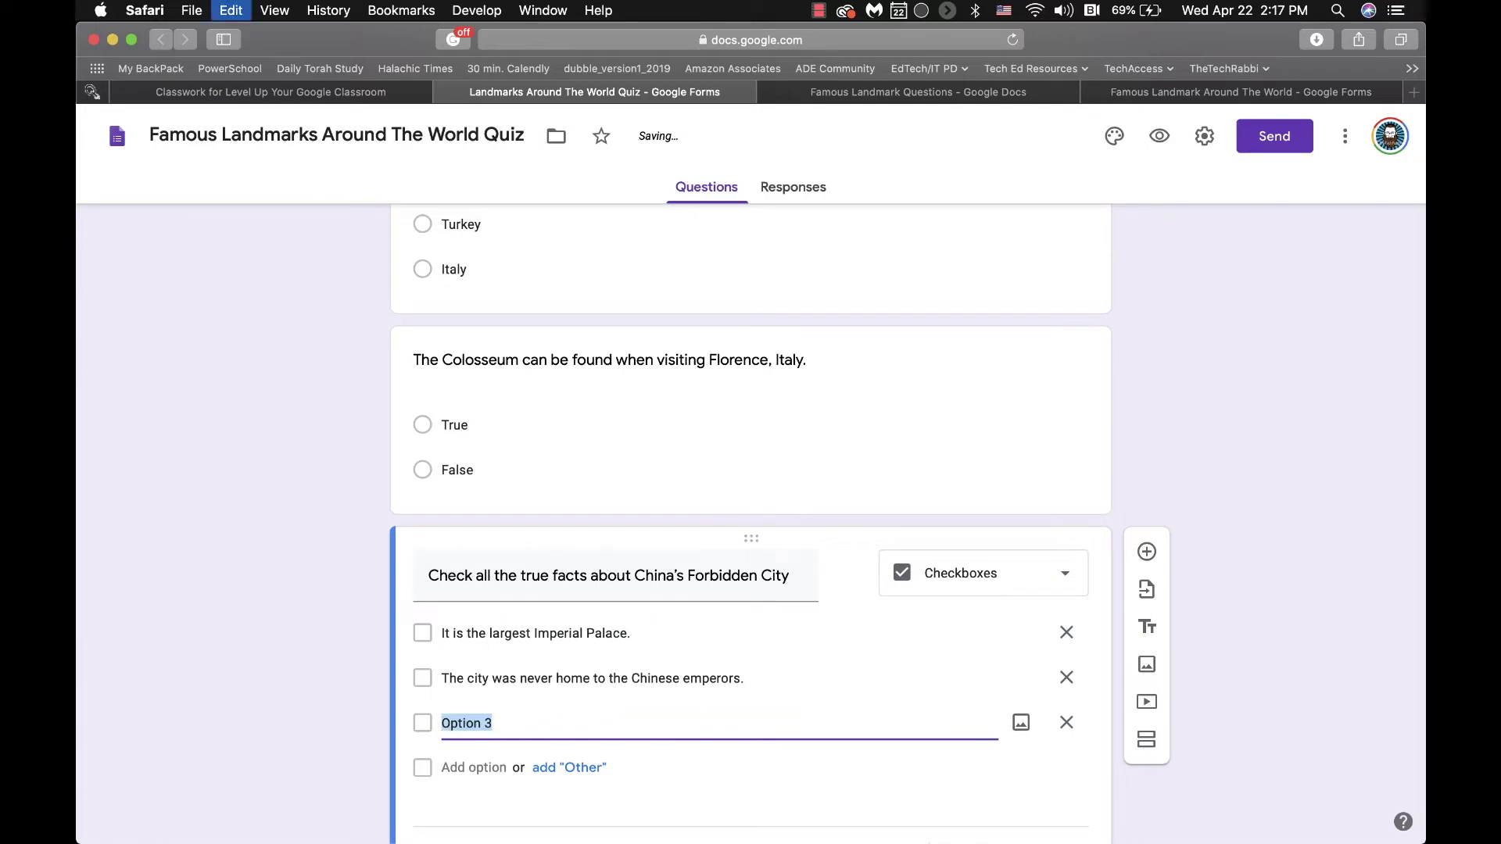
{"action": "key", "text": "super+v"}
{"action": "left_click", "coordinate": [862, 94]}
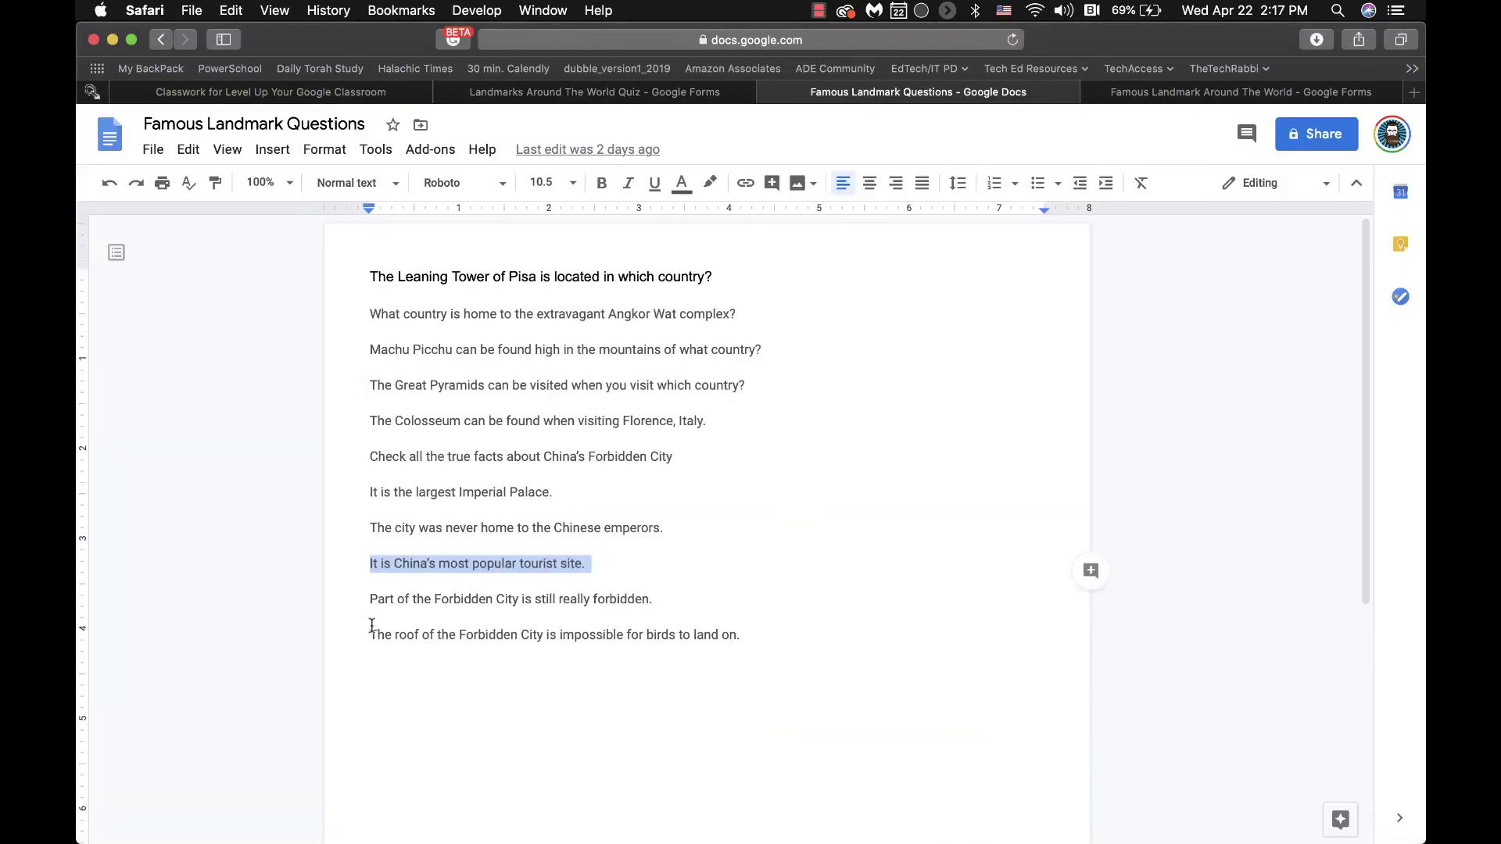
{"action": "triple_click", "coordinate": [394, 601]}
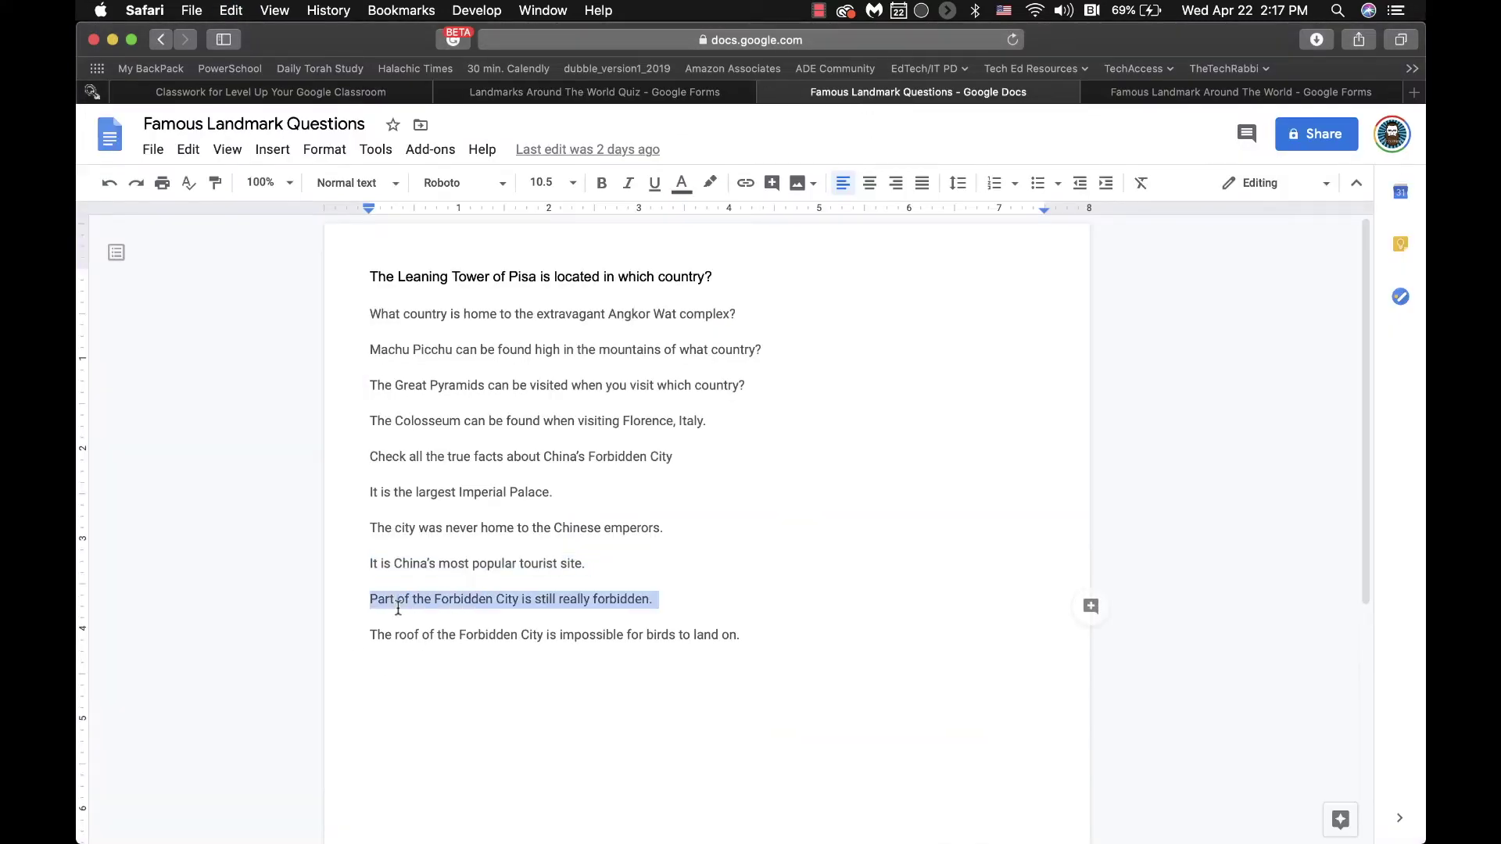
{"action": "left_click", "coordinate": [616, 94]}
{"action": "key", "text": "Return"}
{"action": "key", "text": "super+v"}
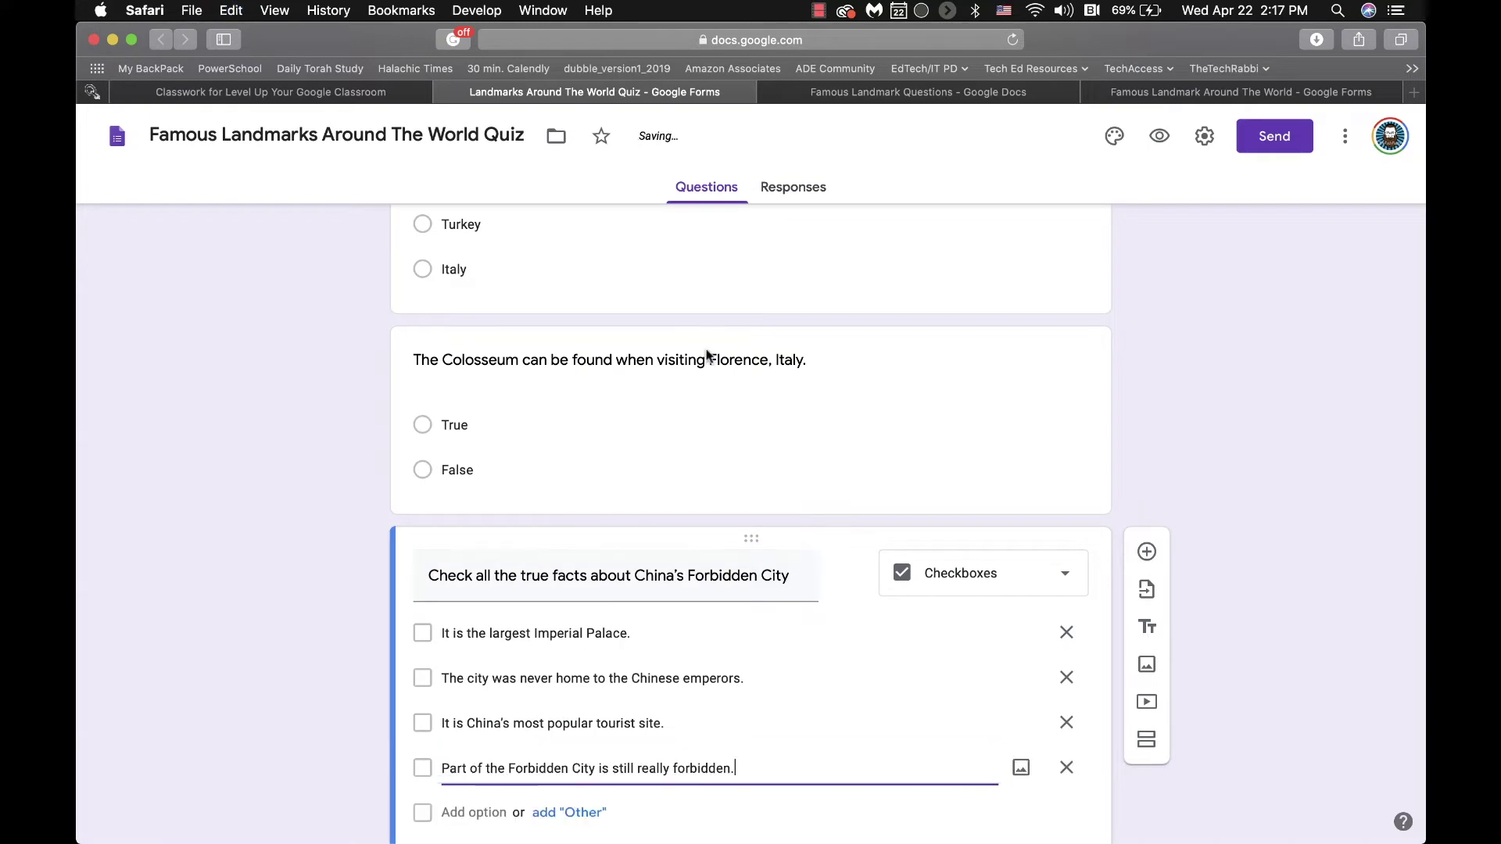
Add the statement about birds and the roof as the fifth choice.
{"action": "left_click", "coordinate": [852, 92]}
{"action": "triple_click", "coordinate": [422, 648]}
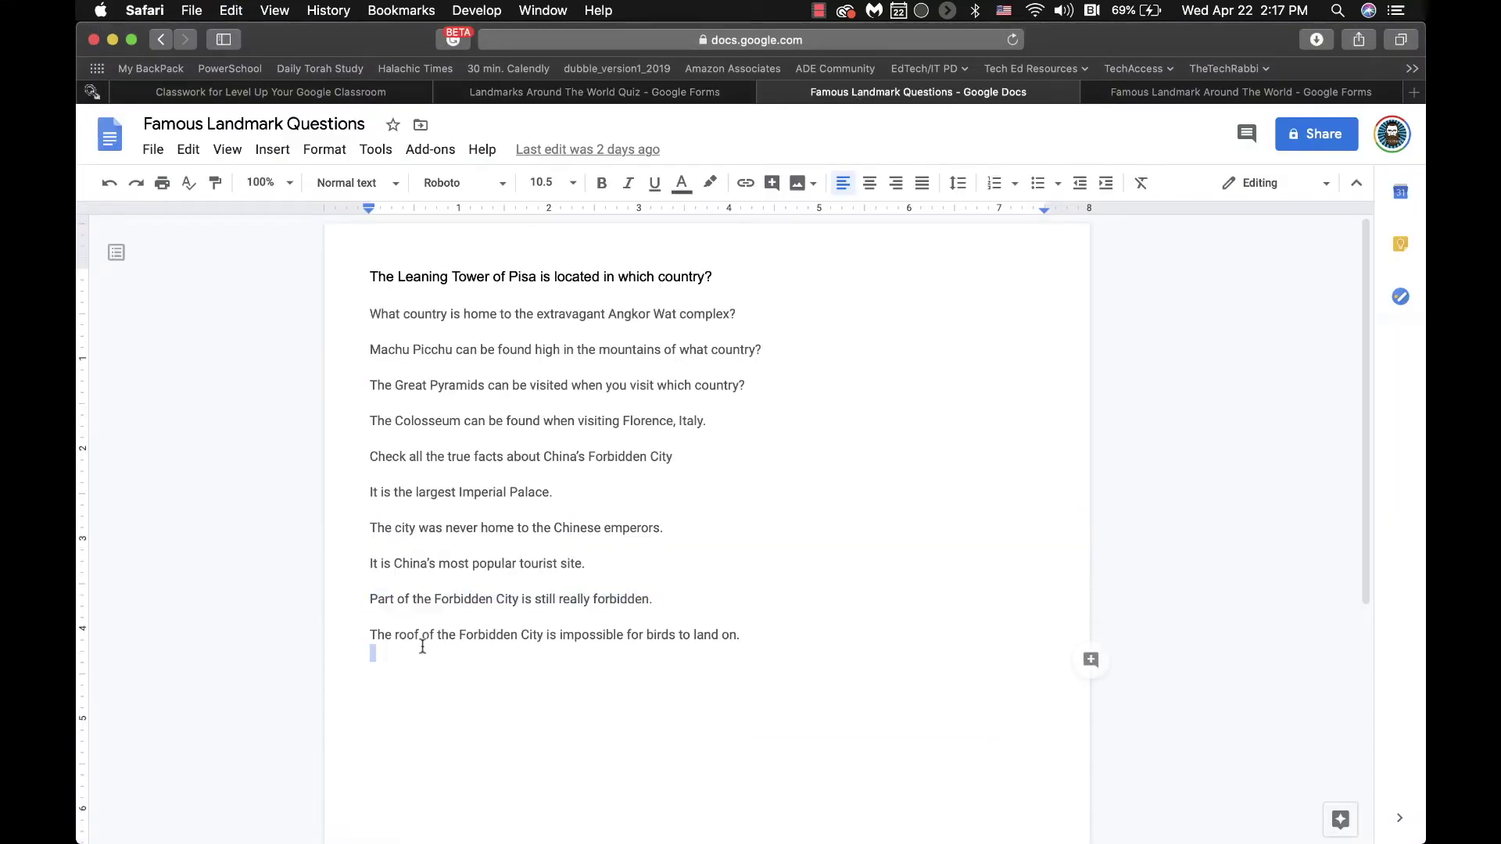
{"action": "triple_click", "coordinate": [420, 635]}
{"action": "key", "text": "super+c"}
{"action": "left_click", "coordinate": [646, 94]}
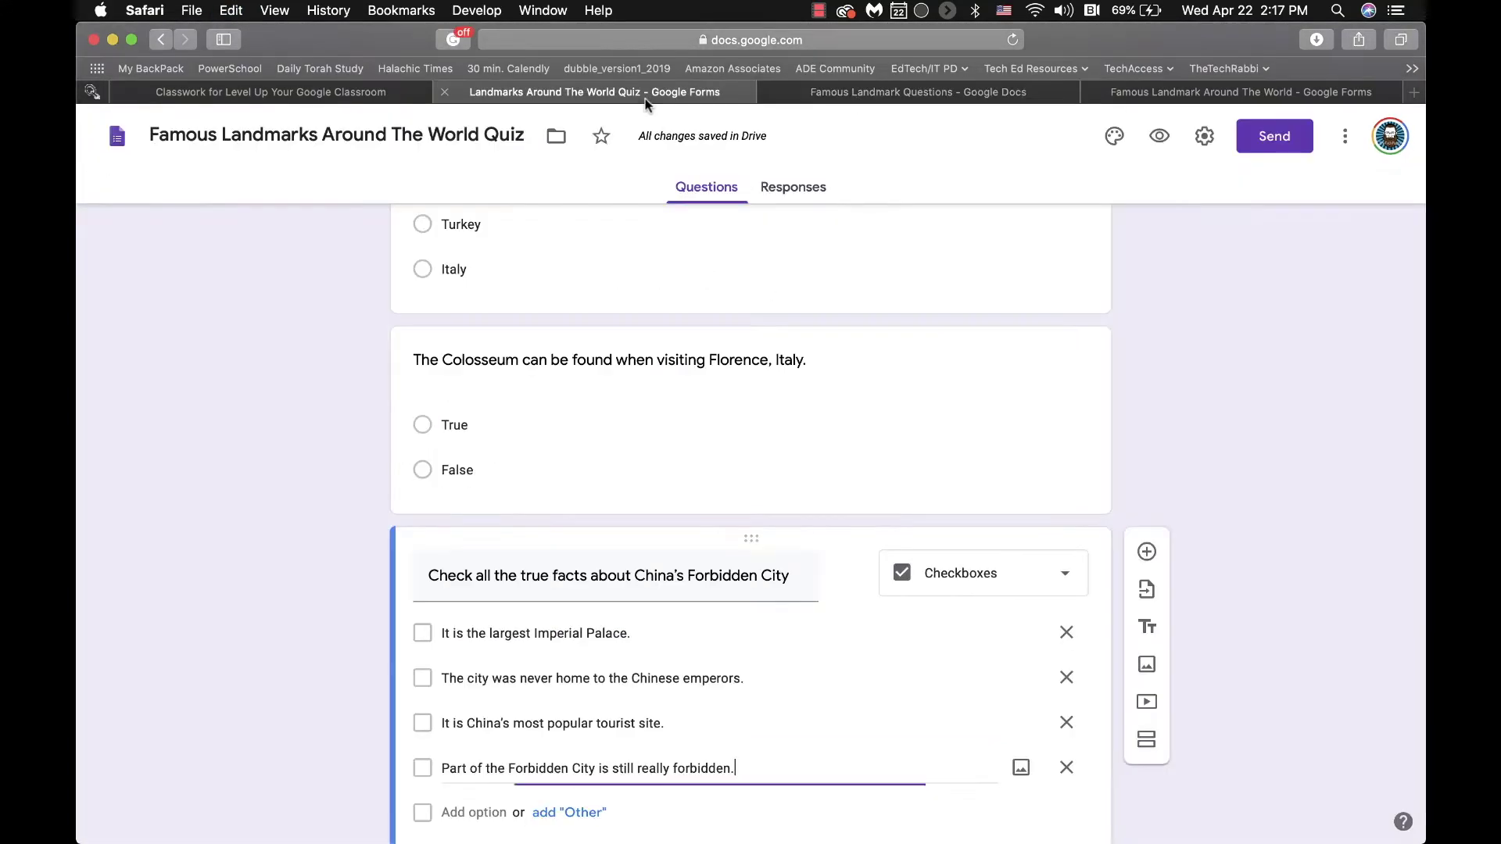
{"action": "scroll", "coordinate": [619, 368], "scroll_direction": "down", "scroll_amount": 4}
{"action": "left_click", "coordinate": [473, 661]}
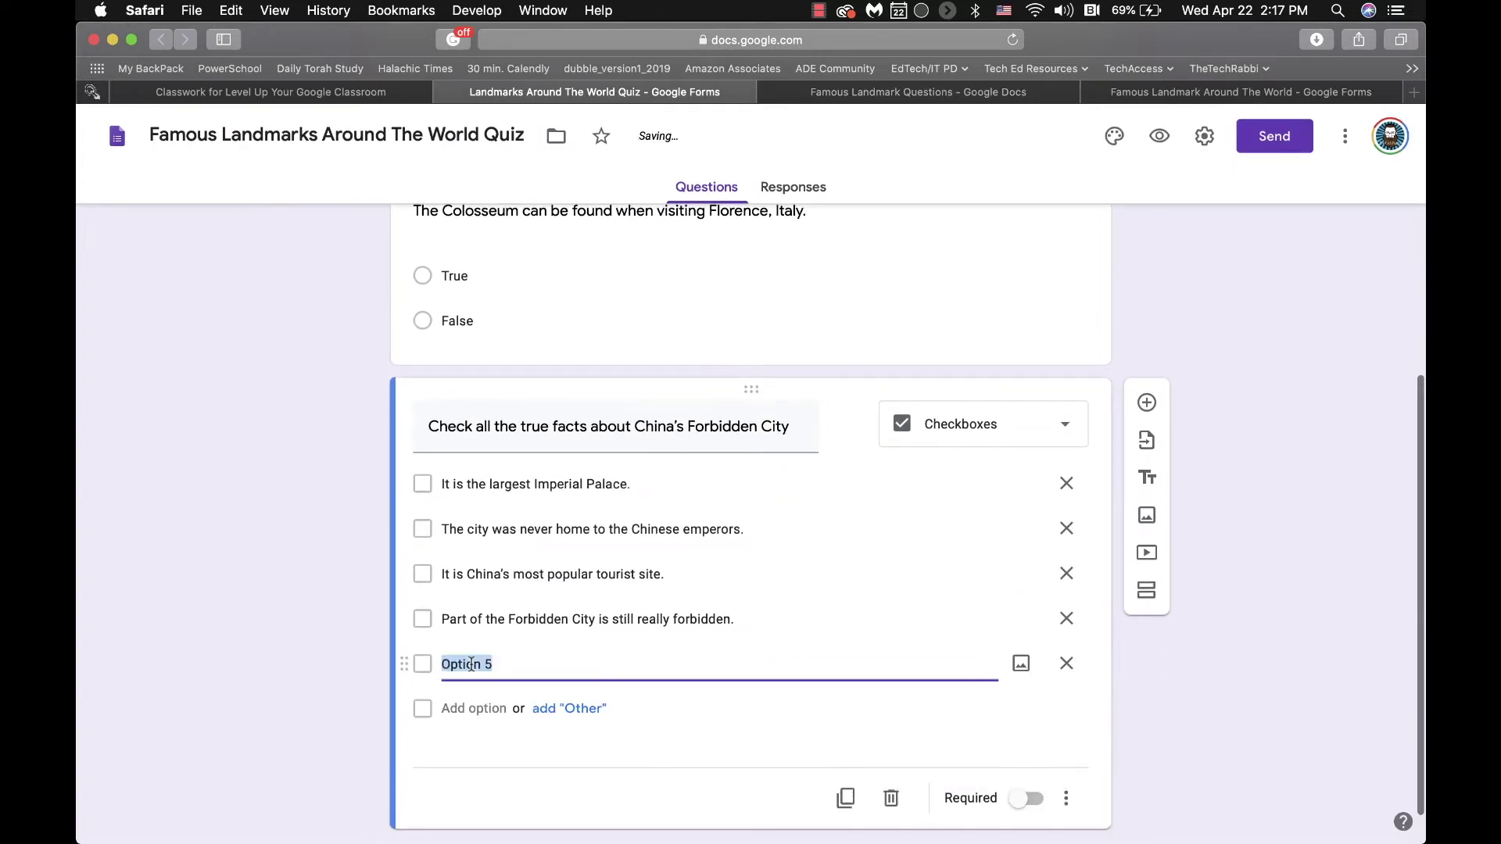
{"action": "key", "text": "super+v"}
Check the Big Ben short-answer question against the question document, then return to the form's top.
{"action": "scroll", "coordinate": [824, 586], "scroll_direction": "down", "scroll_amount": 4}
{"action": "left_click", "coordinate": [824, 586]}
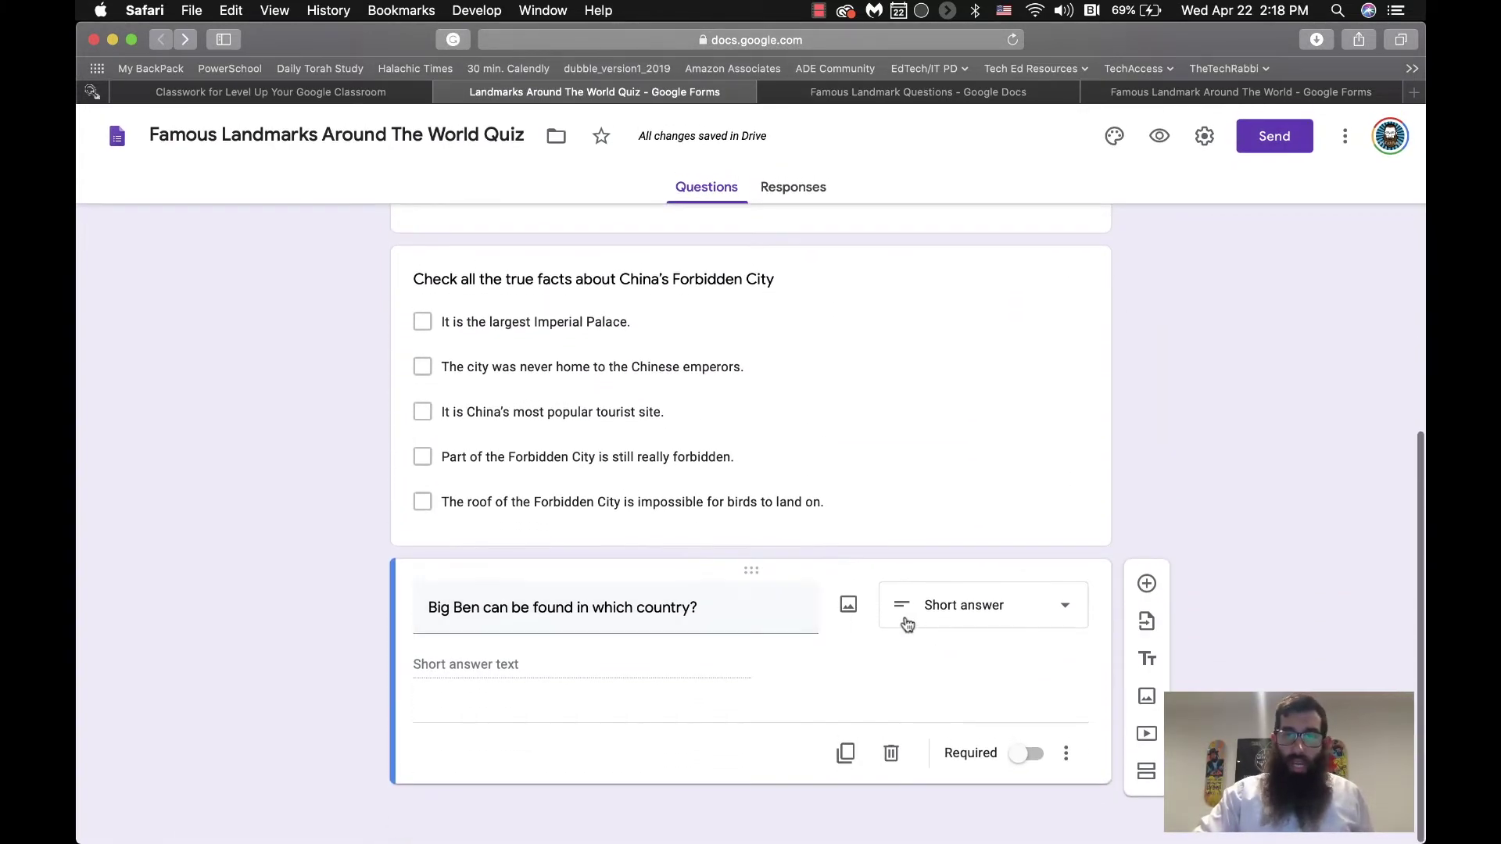
{"action": "left_click", "coordinate": [896, 90]}
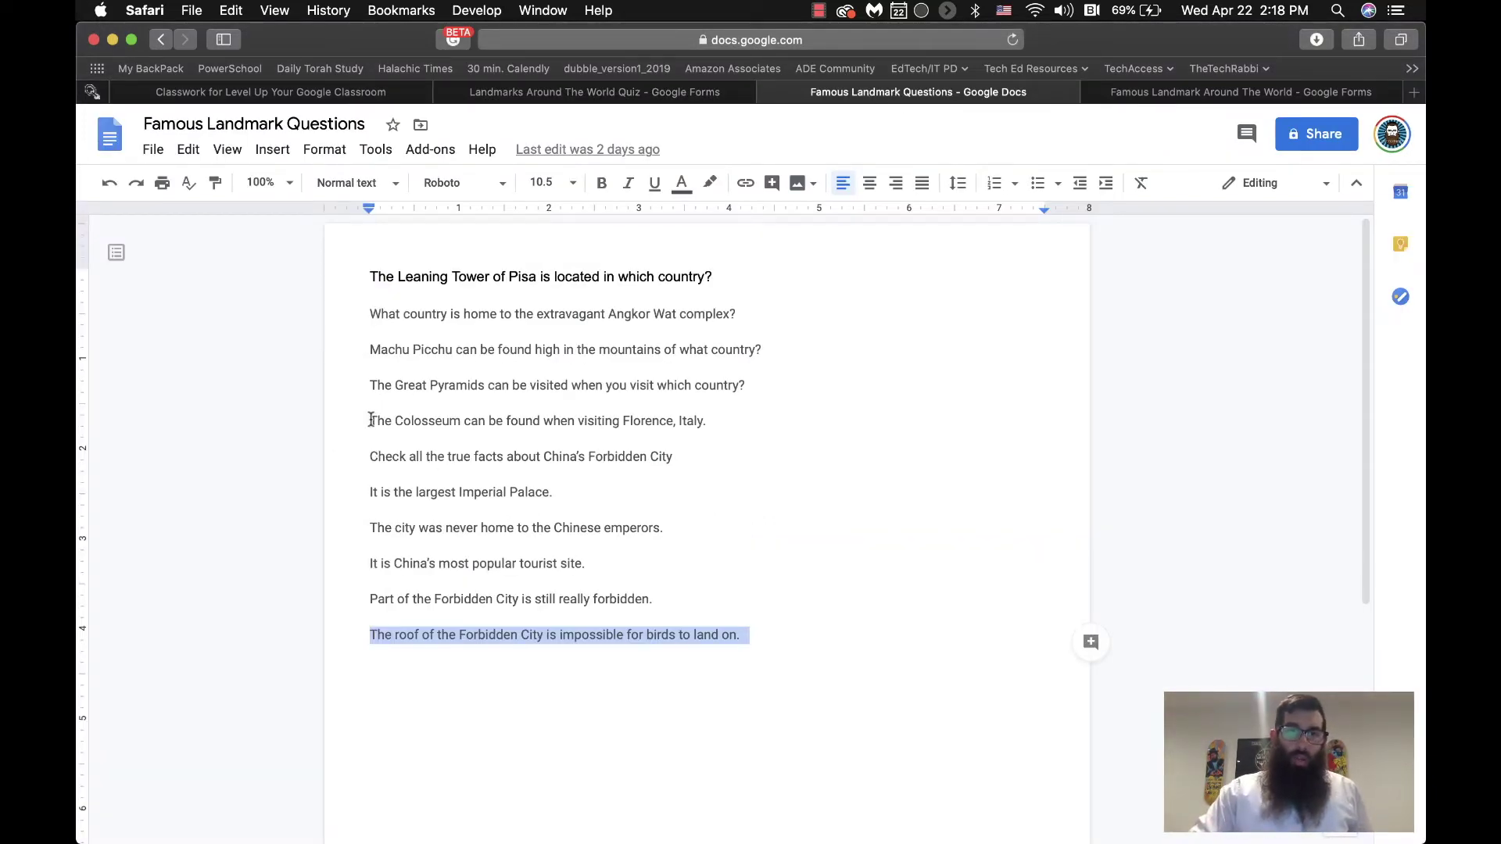
{"action": "left_click", "coordinate": [688, 92]}
{"action": "scroll", "coordinate": [700, 401], "scroll_direction": "up", "scroll_amount": 10}
{"action": "scroll", "coordinate": [699, 401], "scroll_direction": "down", "scroll_amount": 10}
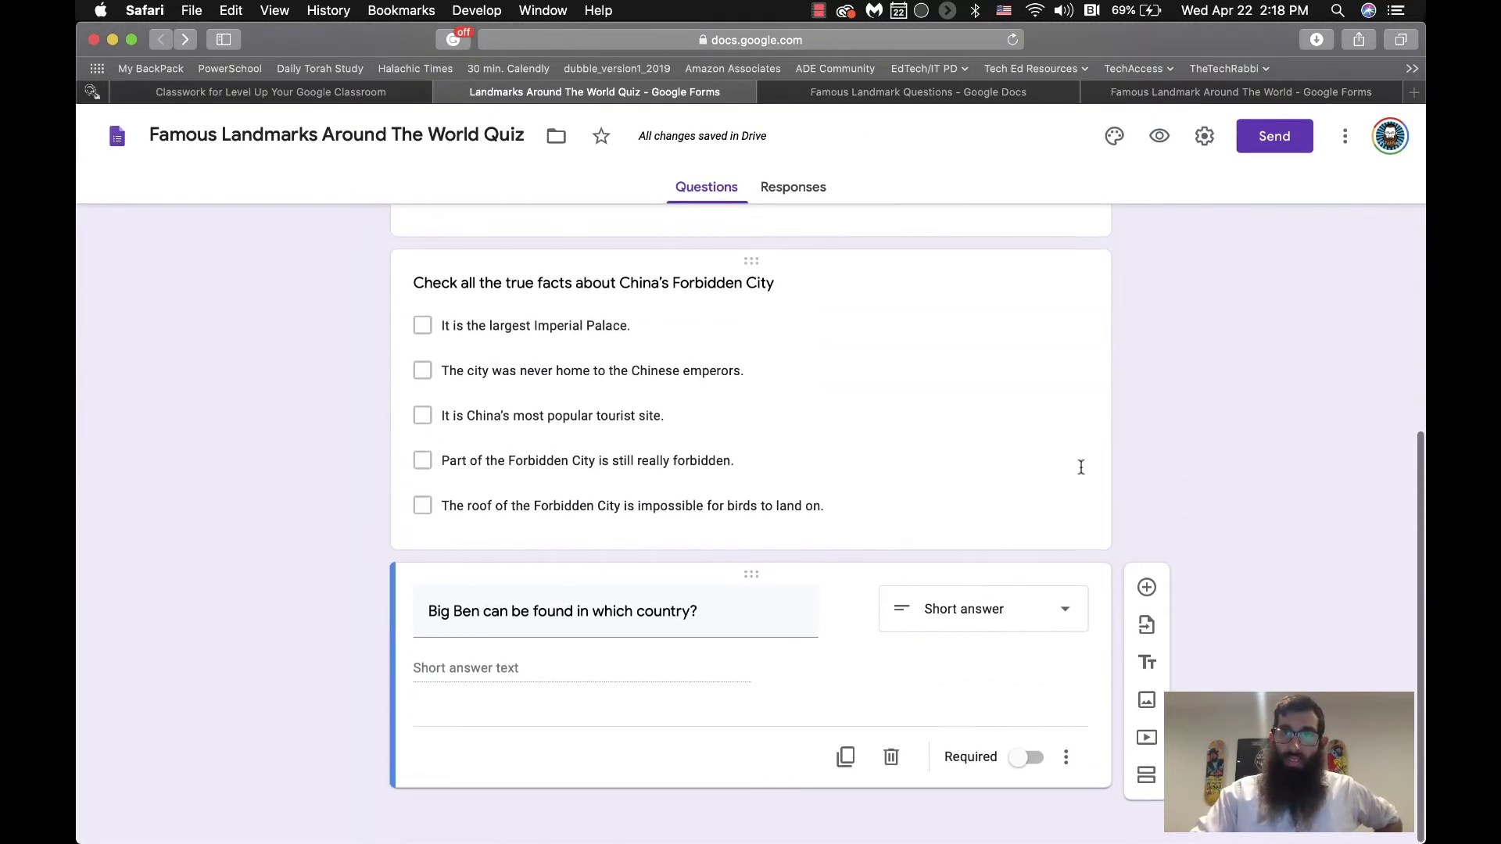
{"action": "scroll", "coordinate": [1079, 469], "scroll_direction": "up", "scroll_amount": 10}
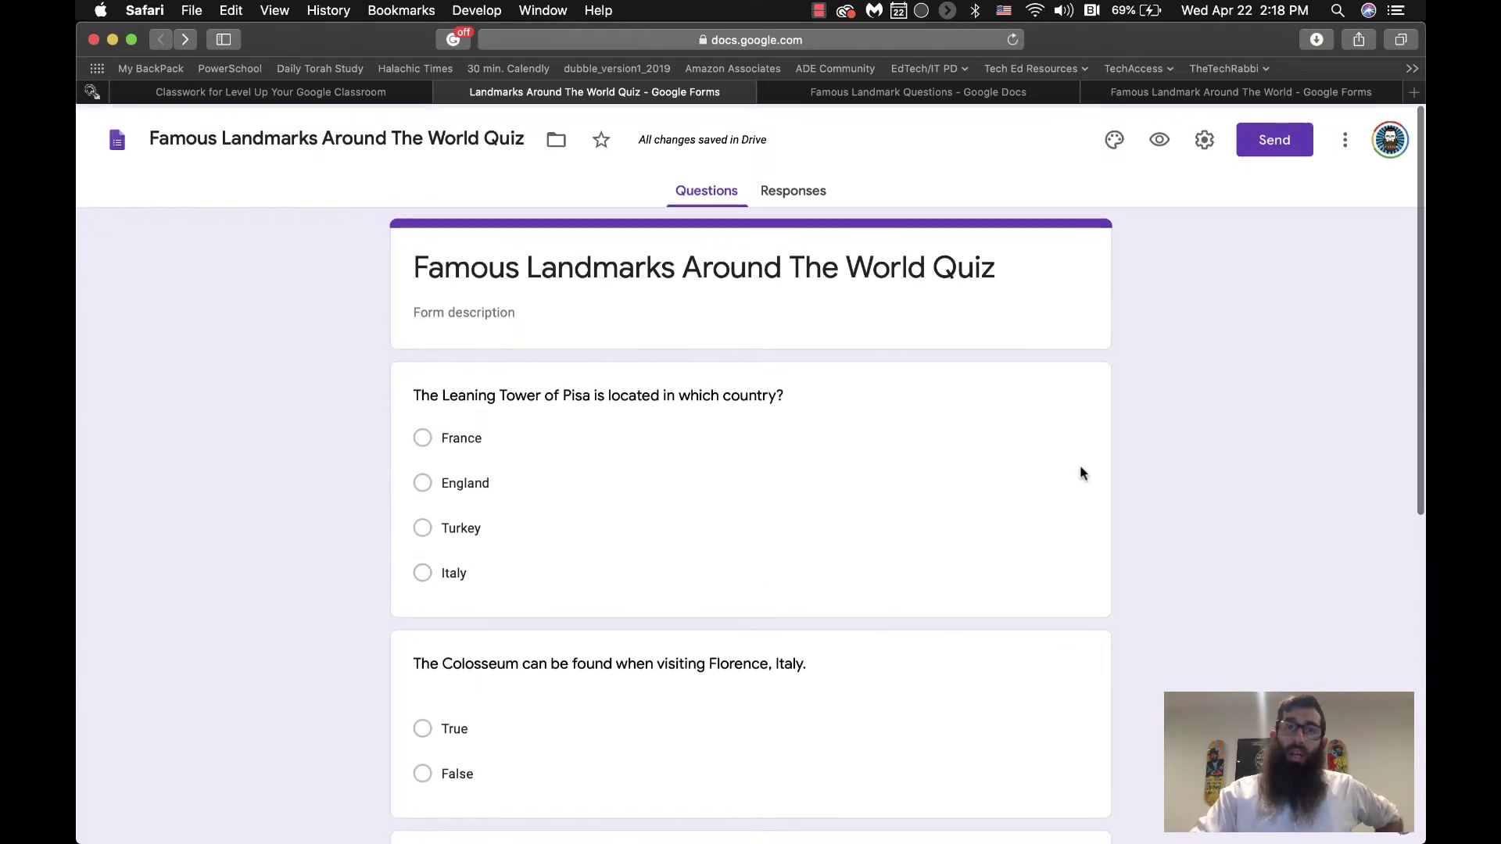
Switch on Make this a quiz with grades released immediately and save the settings.
{"action": "left_click", "coordinate": [1205, 138]}
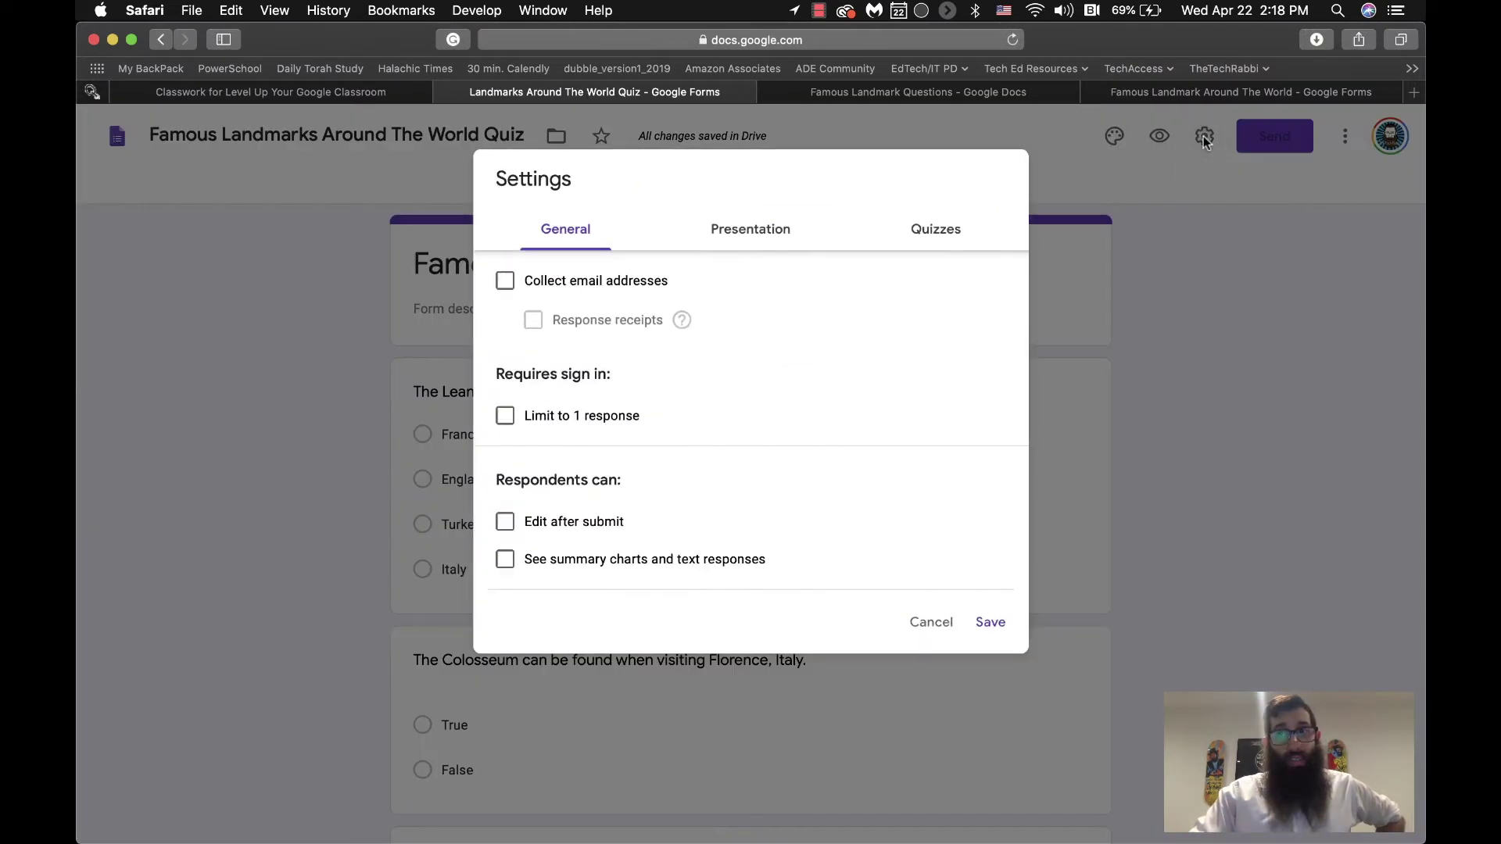
{"action": "left_click", "coordinate": [932, 233]}
{"action": "left_click", "coordinate": [516, 283]}
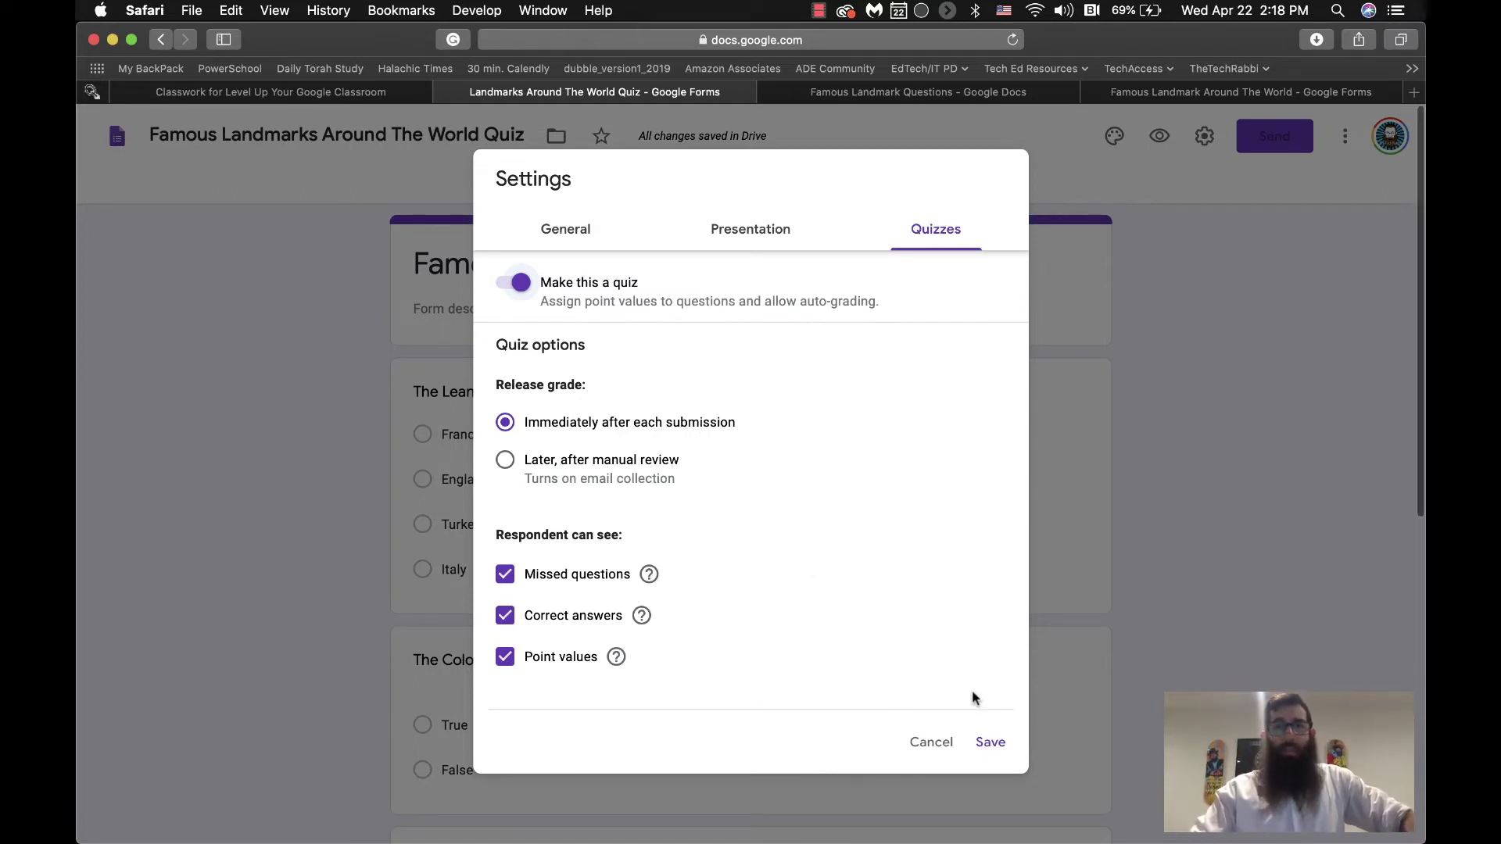
{"action": "left_click", "coordinate": [986, 743]}
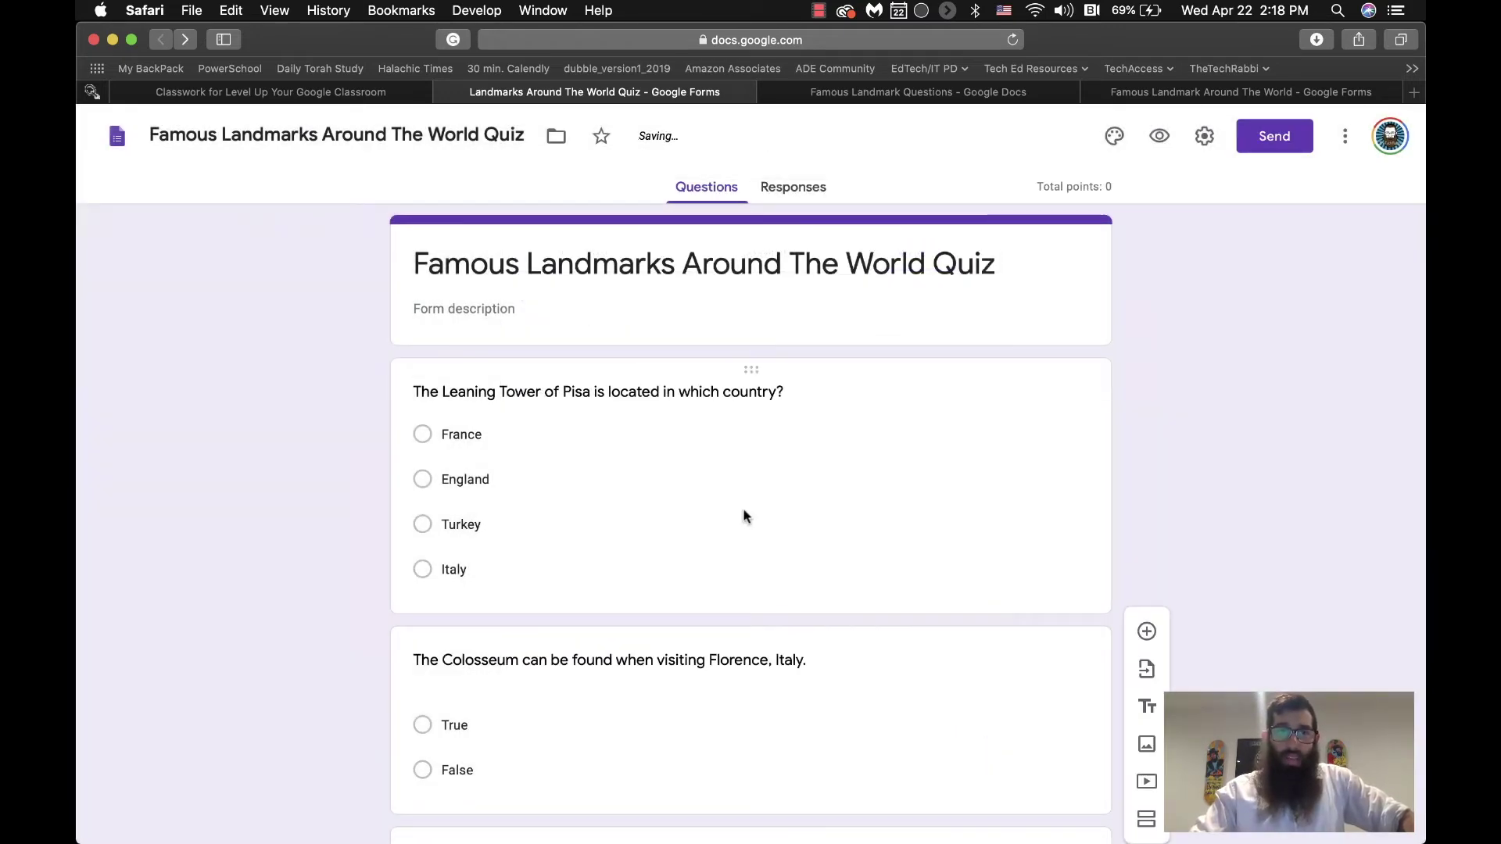
{"action": "left_click", "coordinate": [743, 516]}
Set the Pisa question's answer key to Italy for 5 points, cancelling the feedback dialog.
{"action": "scroll", "coordinate": [743, 508], "scroll_direction": "down", "scroll_amount": 2}
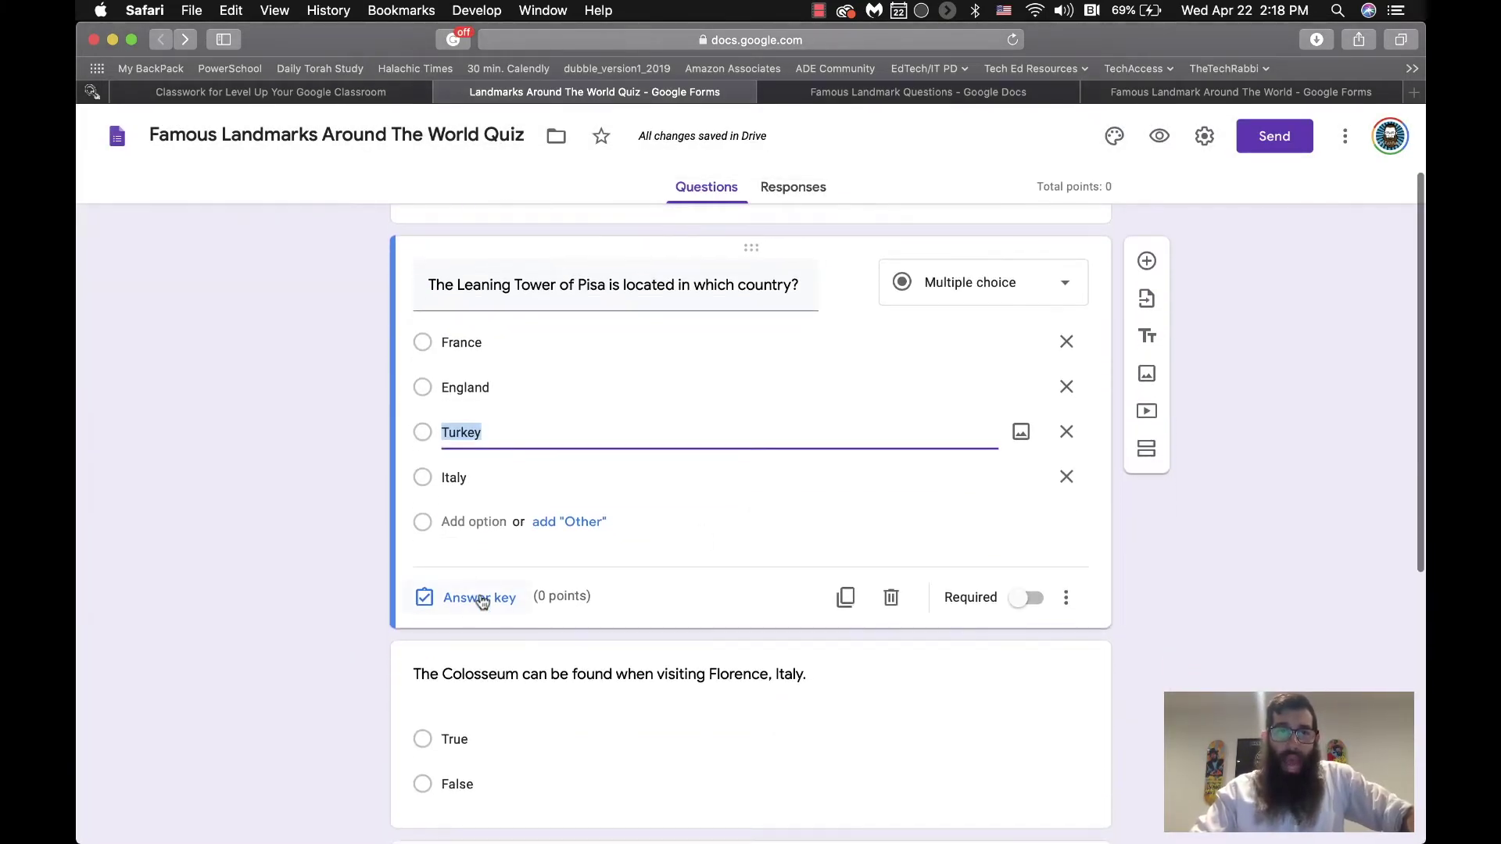
{"action": "left_click", "coordinate": [439, 595]}
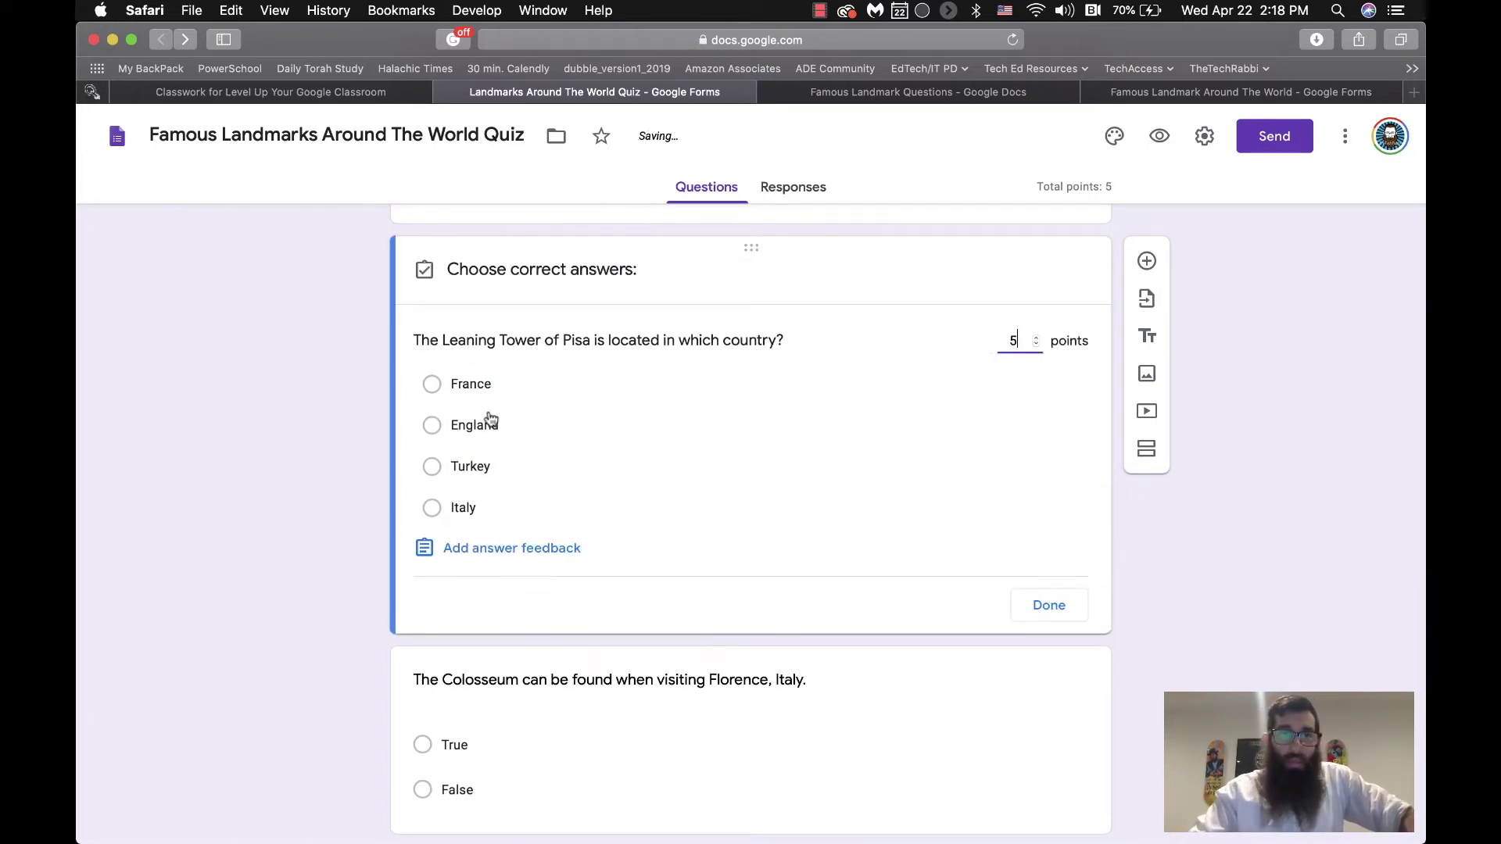
{"action": "left_click", "coordinate": [431, 508]}
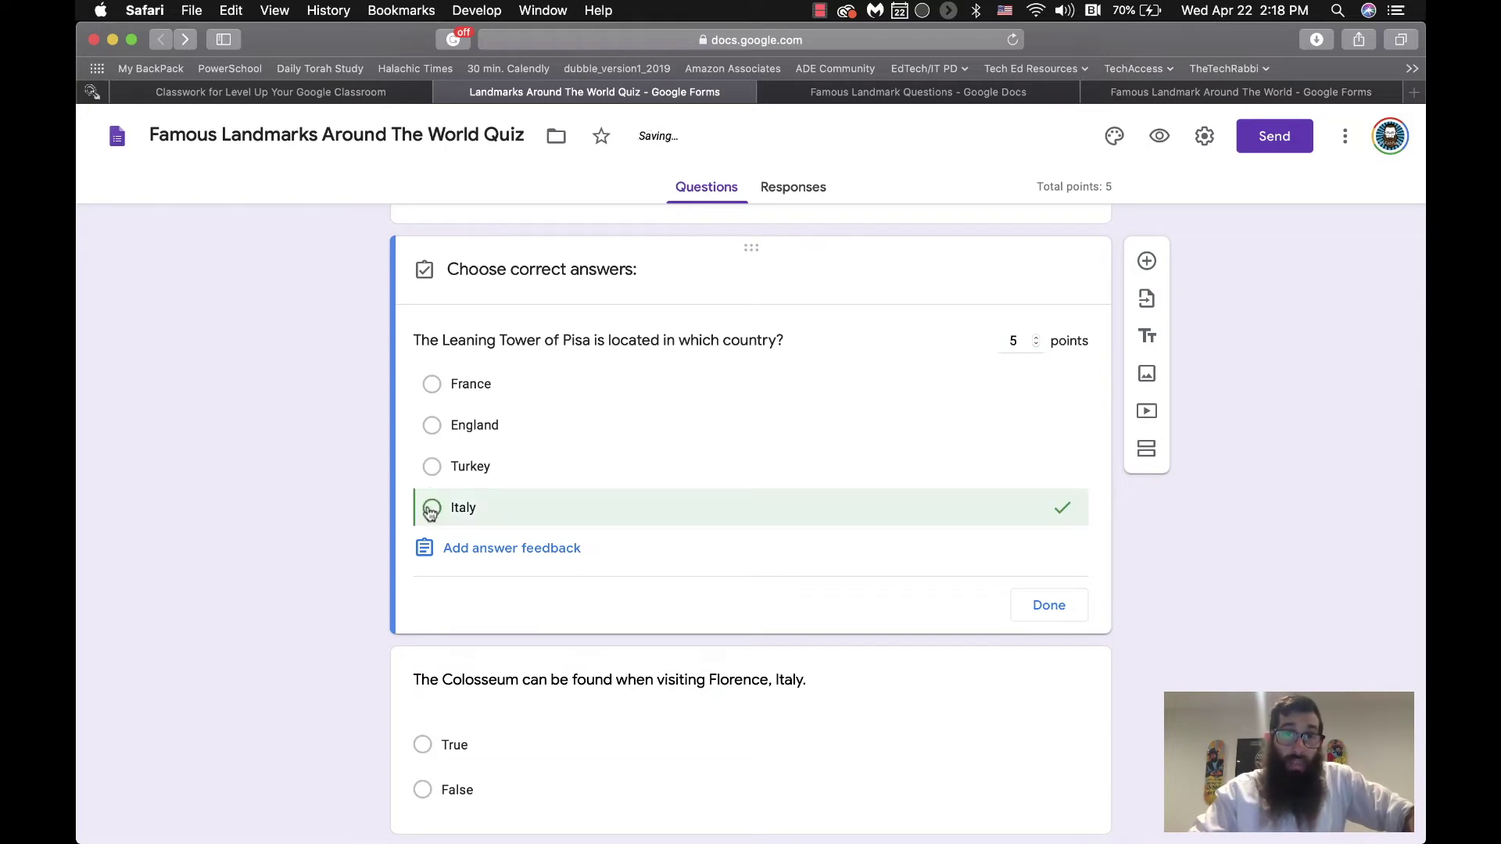
{"action": "scroll", "coordinate": [551, 490], "scroll_direction": "down", "scroll_amount": 1}
{"action": "scroll", "coordinate": [516, 491], "scroll_direction": "up", "scroll_amount": 1}
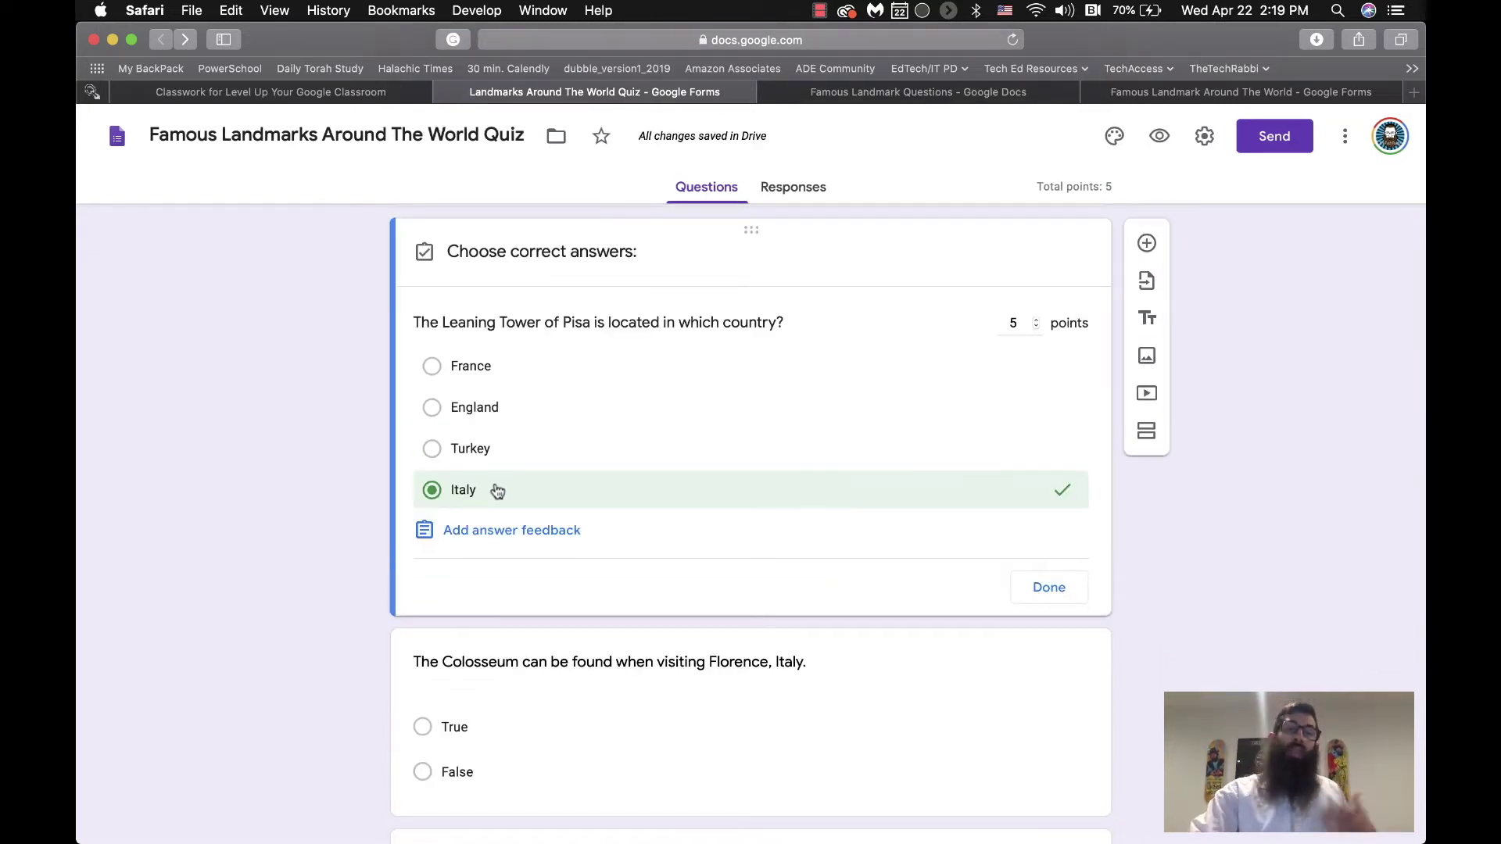
{"action": "left_click", "coordinate": [497, 531]}
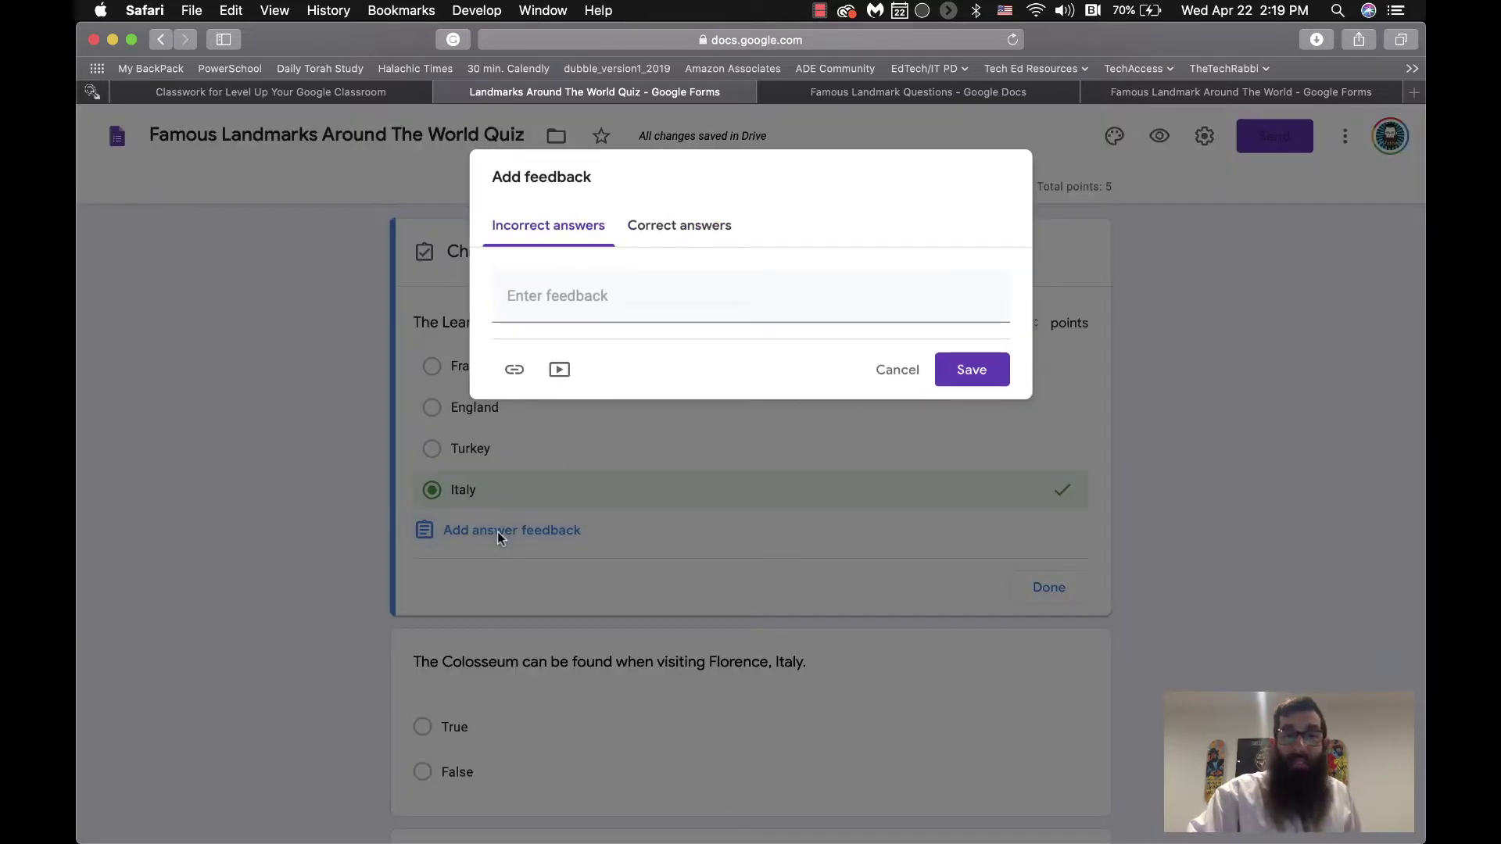
{"action": "left_click", "coordinate": [653, 231]}
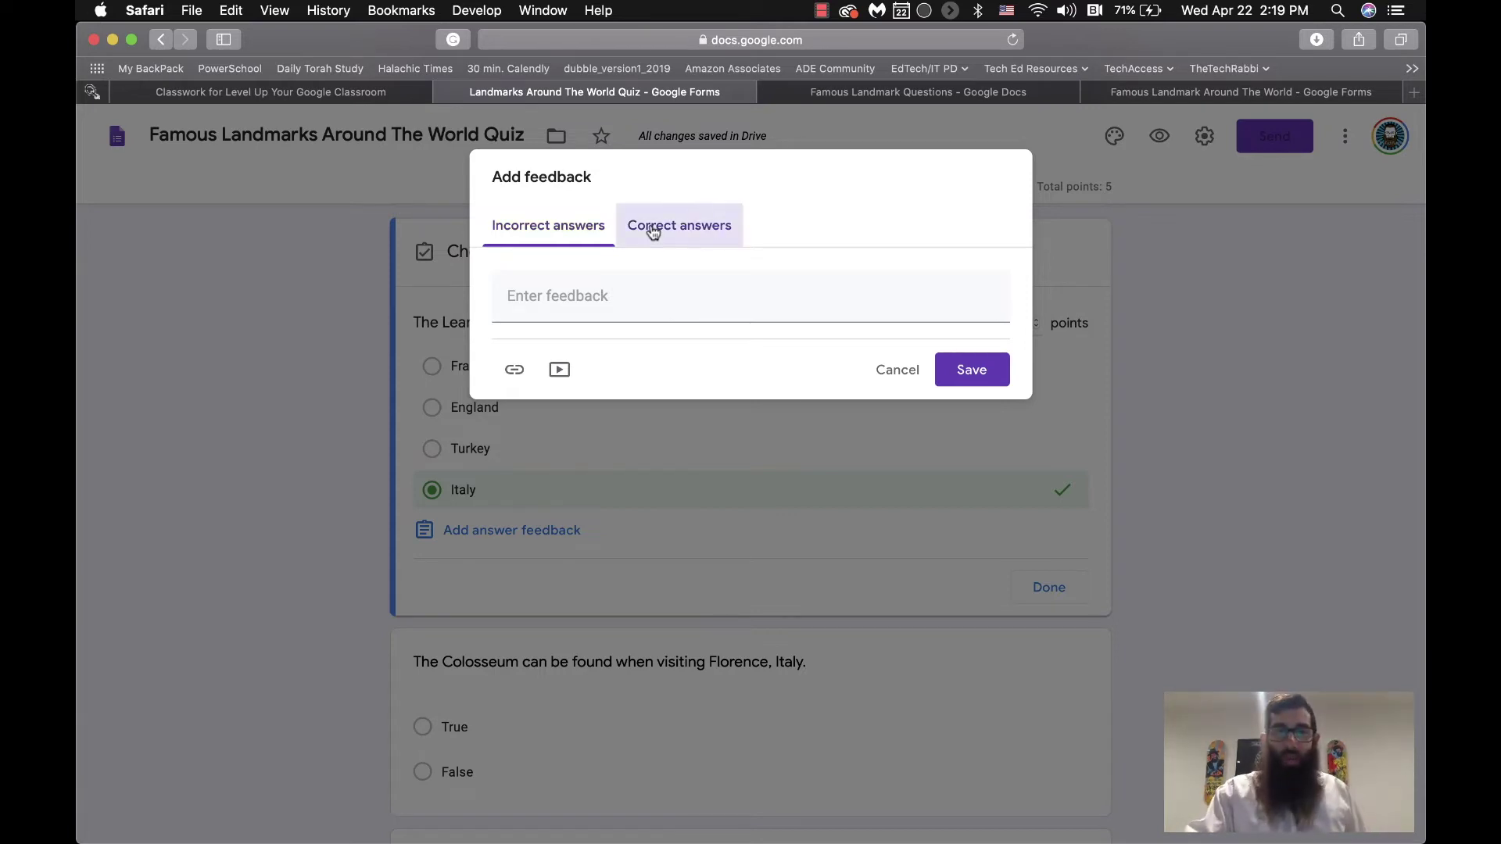
{"action": "left_click", "coordinate": [899, 370]}
{"action": "scroll", "coordinate": [813, 529], "scroll_direction": "down", "scroll_amount": 3}
Worth 5 points: mark the Imperial Palace, tourist-site, still-forbidden and roof-birds facts correct.
{"action": "scroll", "coordinate": [814, 529], "scroll_direction": "down", "scroll_amount": 3}
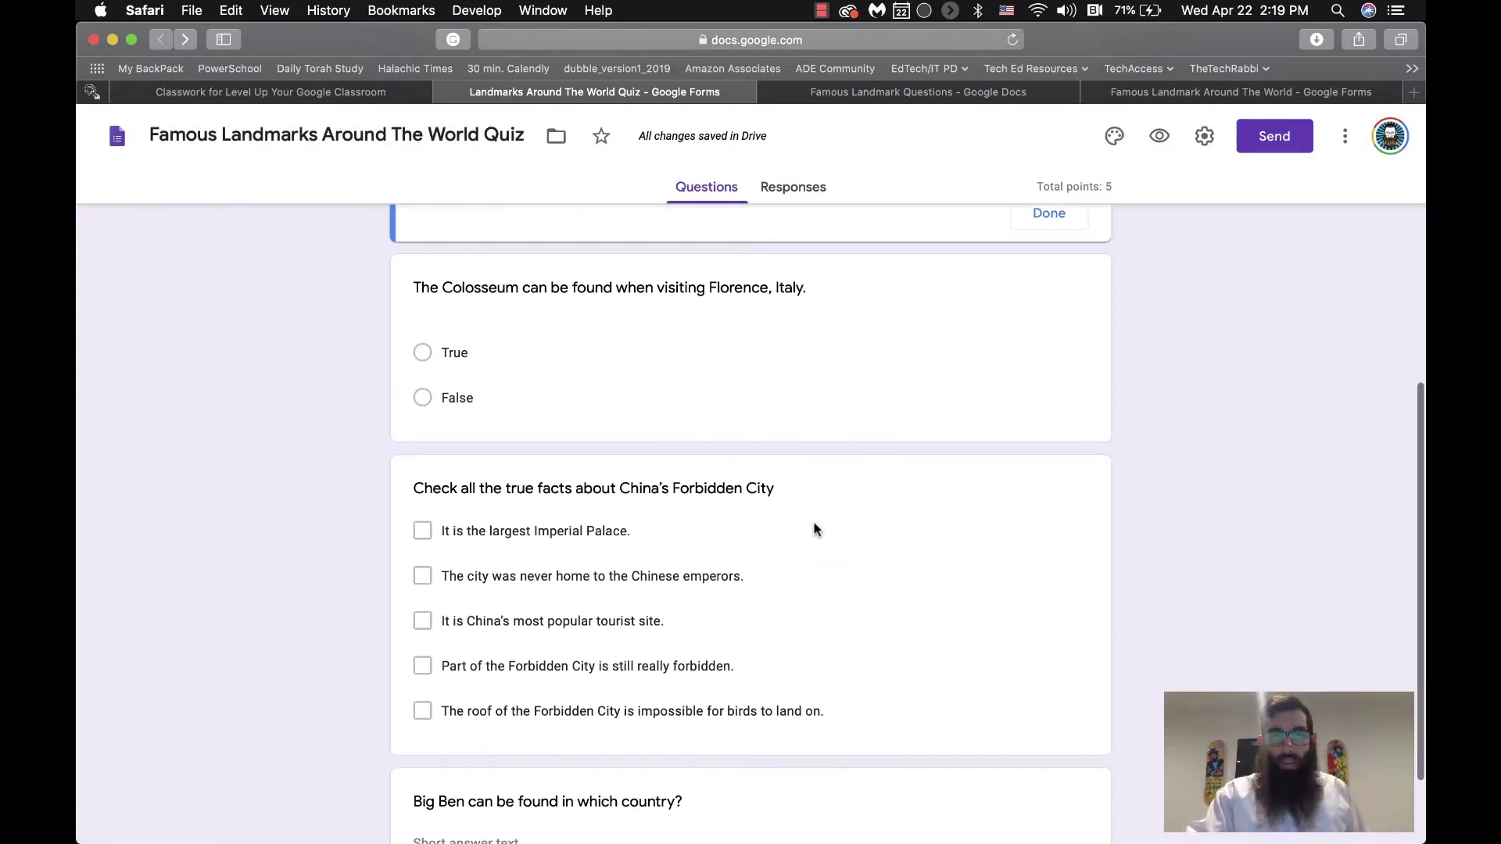
{"action": "left_click", "coordinate": [840, 536]}
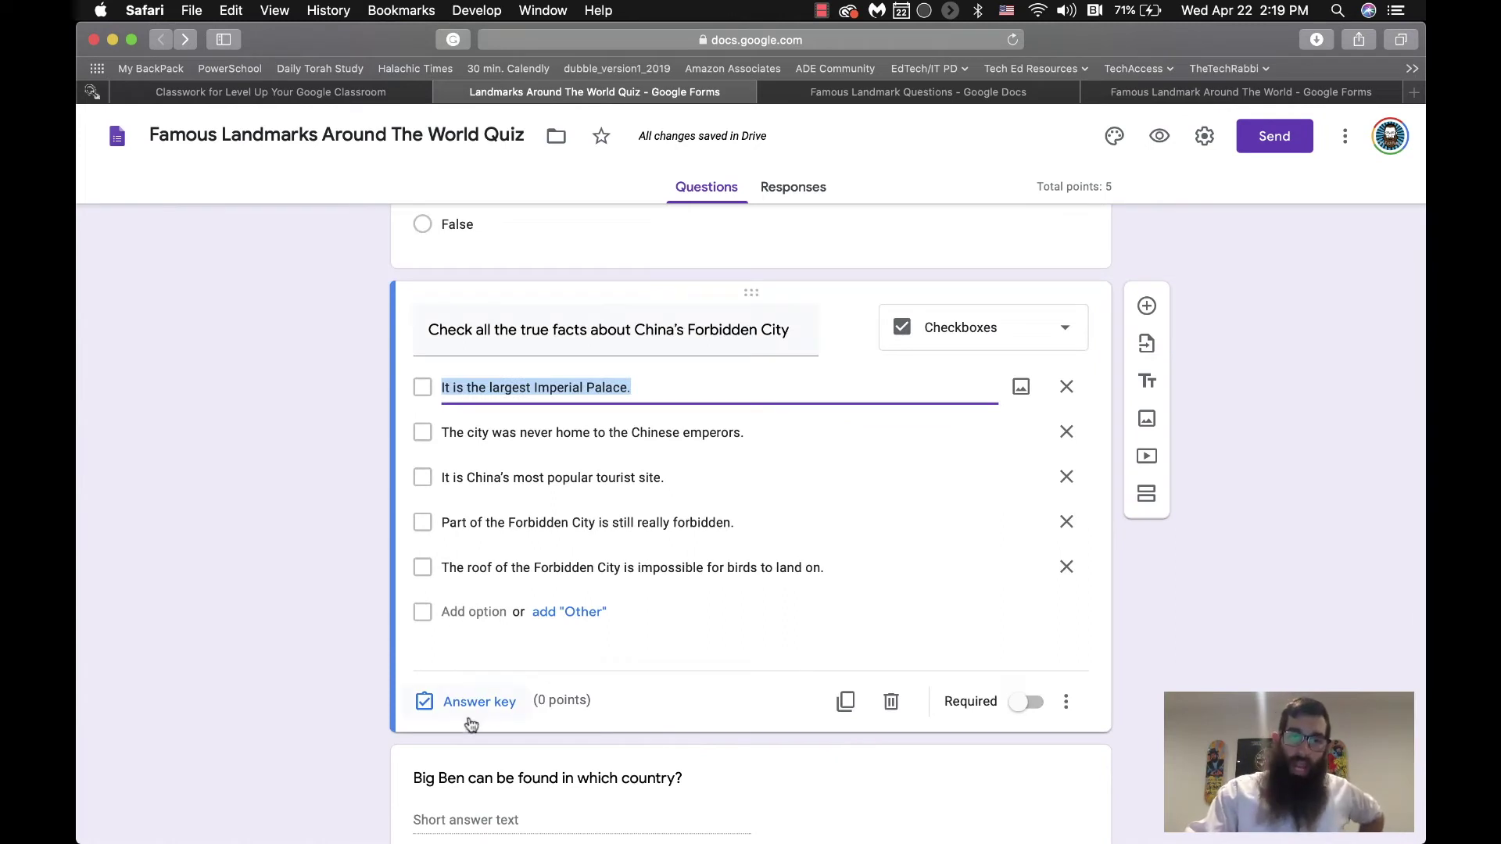
{"action": "left_click", "coordinate": [473, 703]}
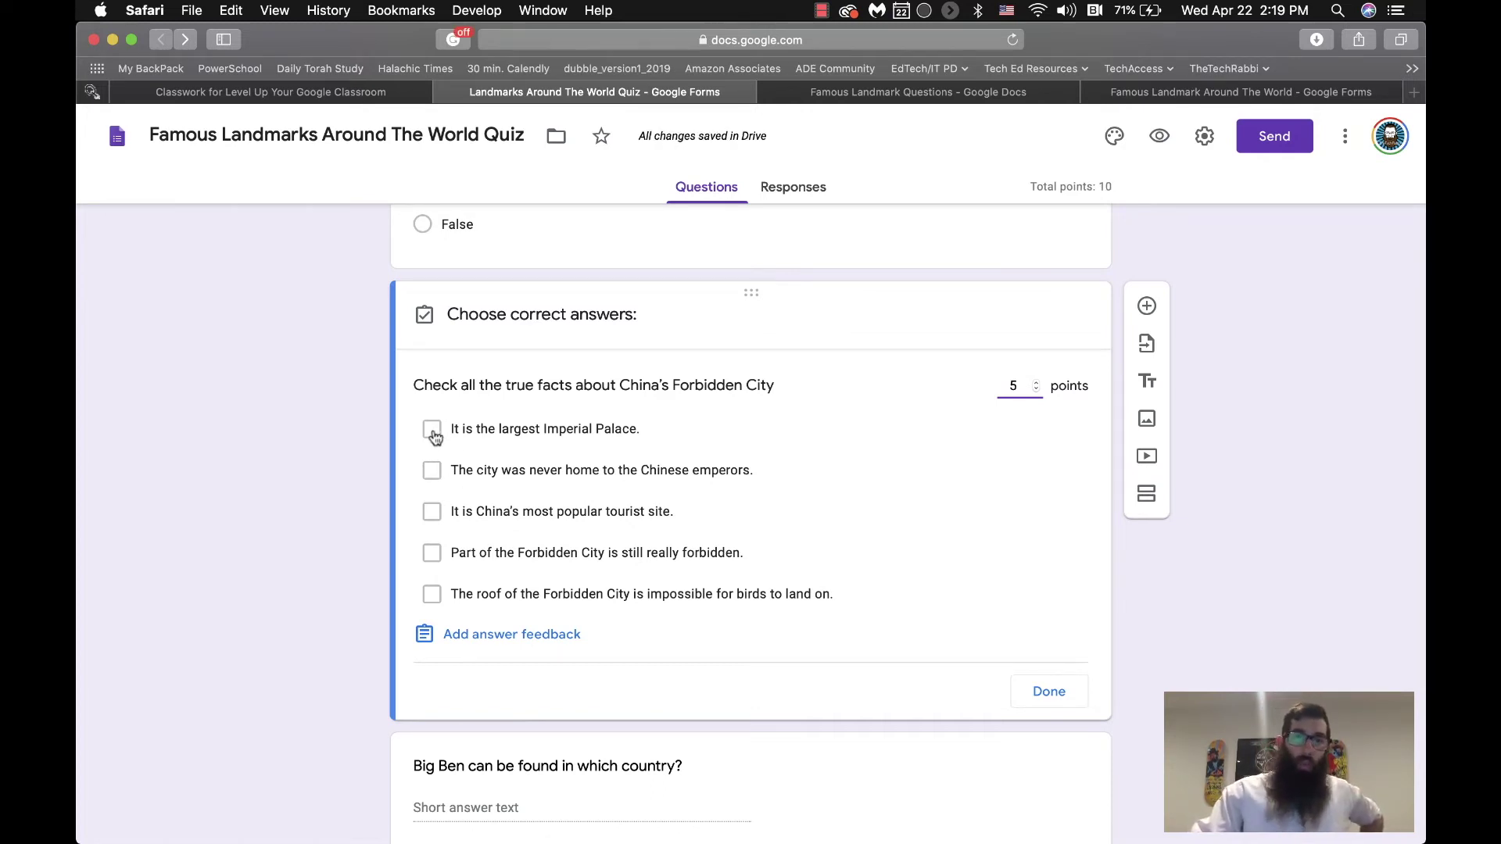
{"action": "left_click", "coordinate": [432, 432]}
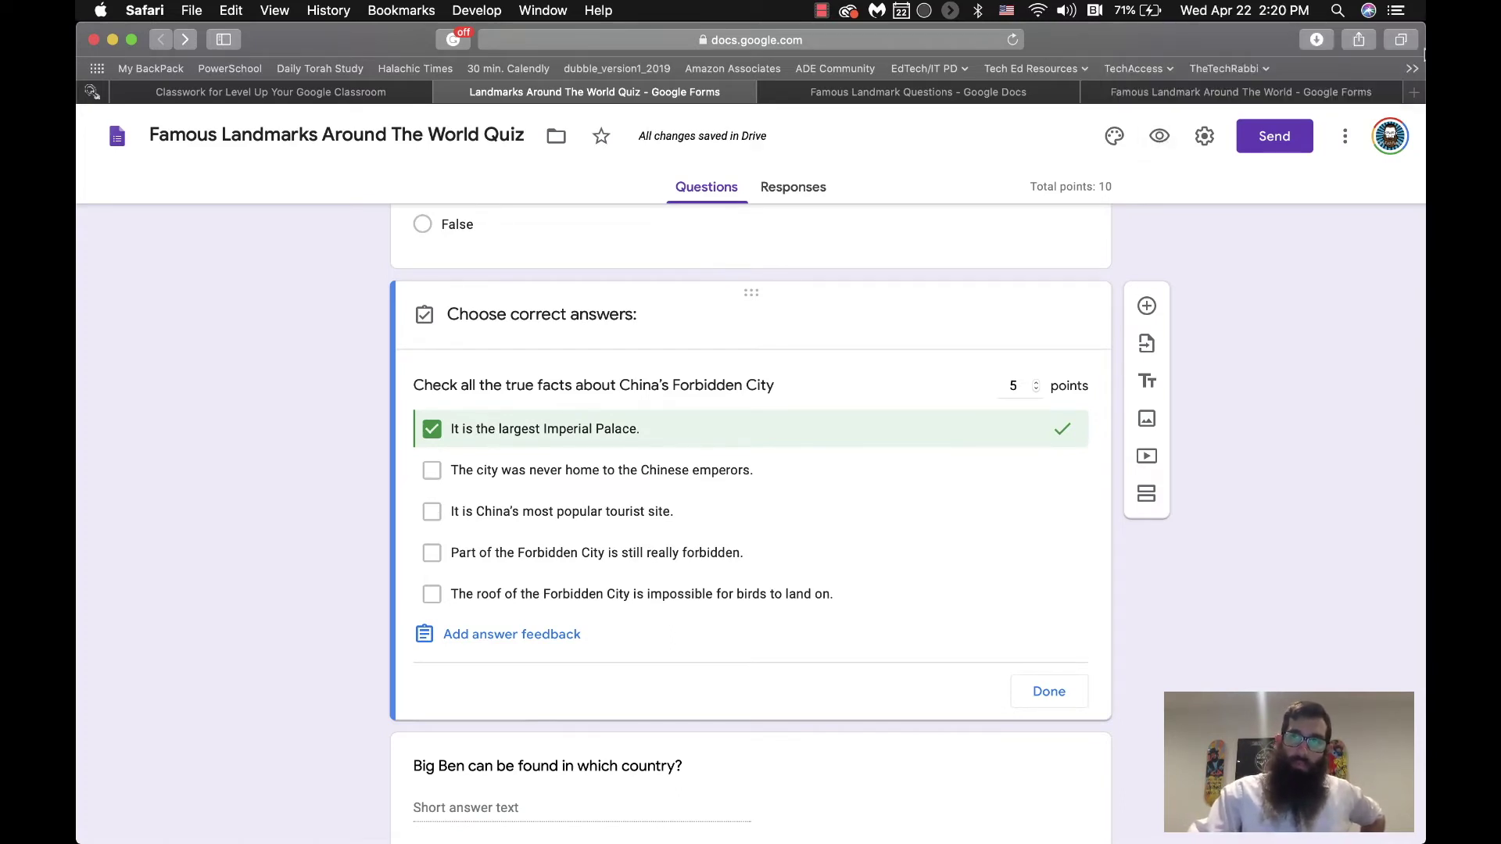
{"action": "left_click", "coordinate": [431, 516]}
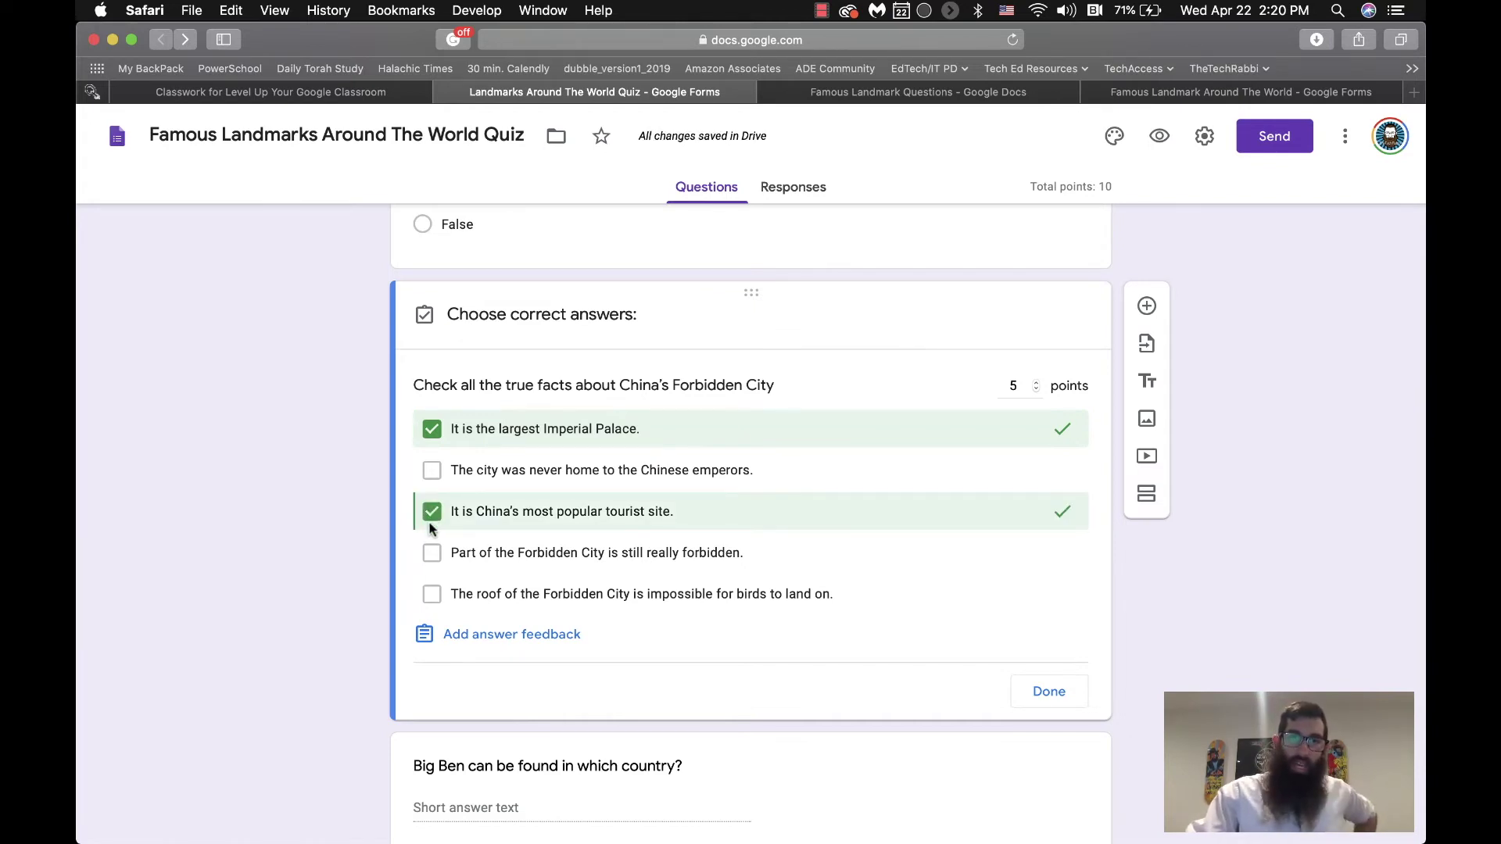
{"action": "left_click", "coordinate": [436, 555]}
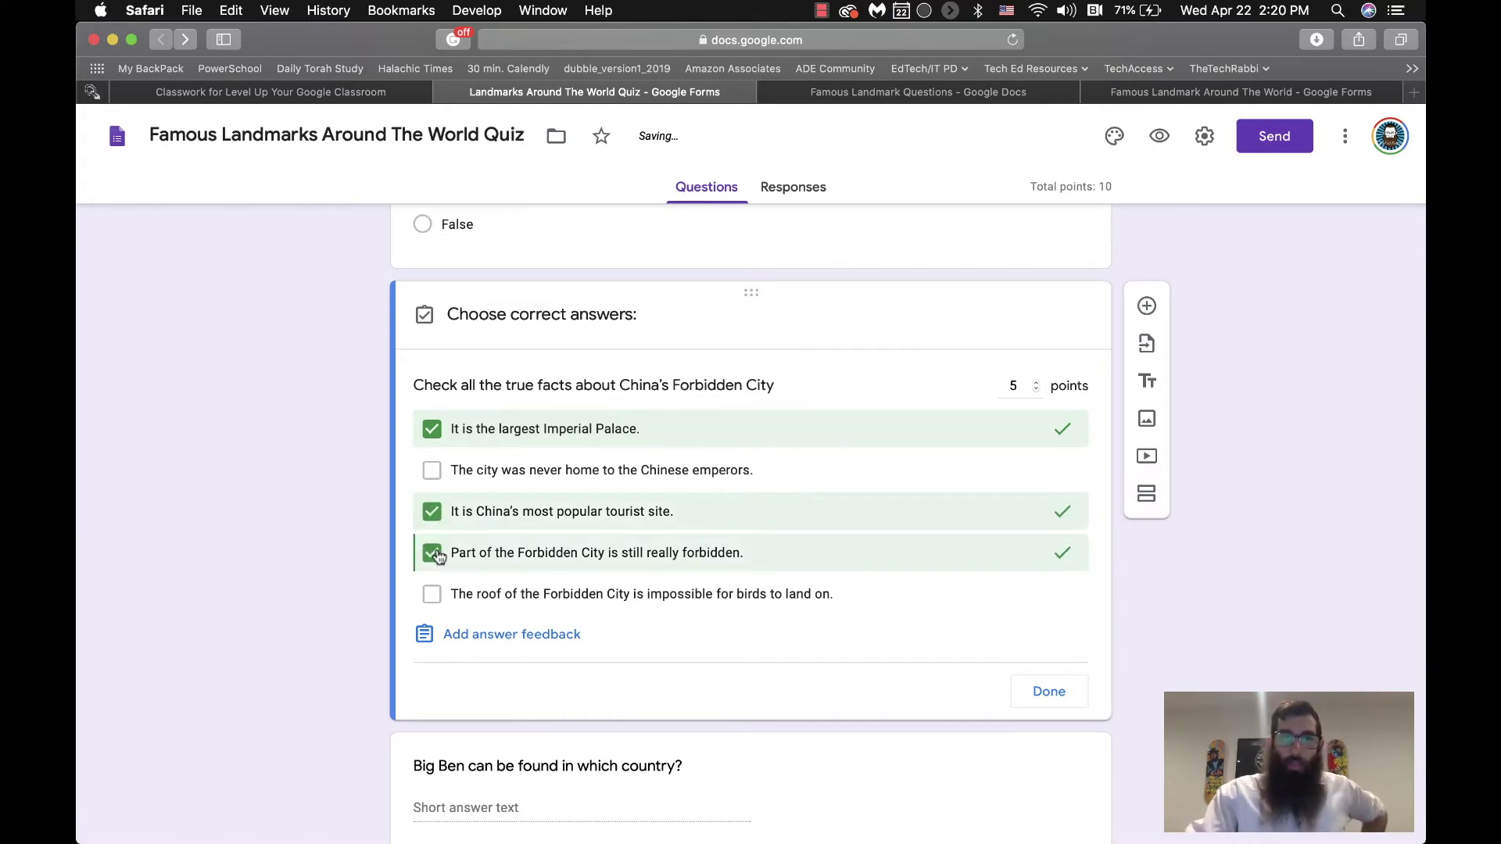
{"action": "left_click", "coordinate": [432, 598]}
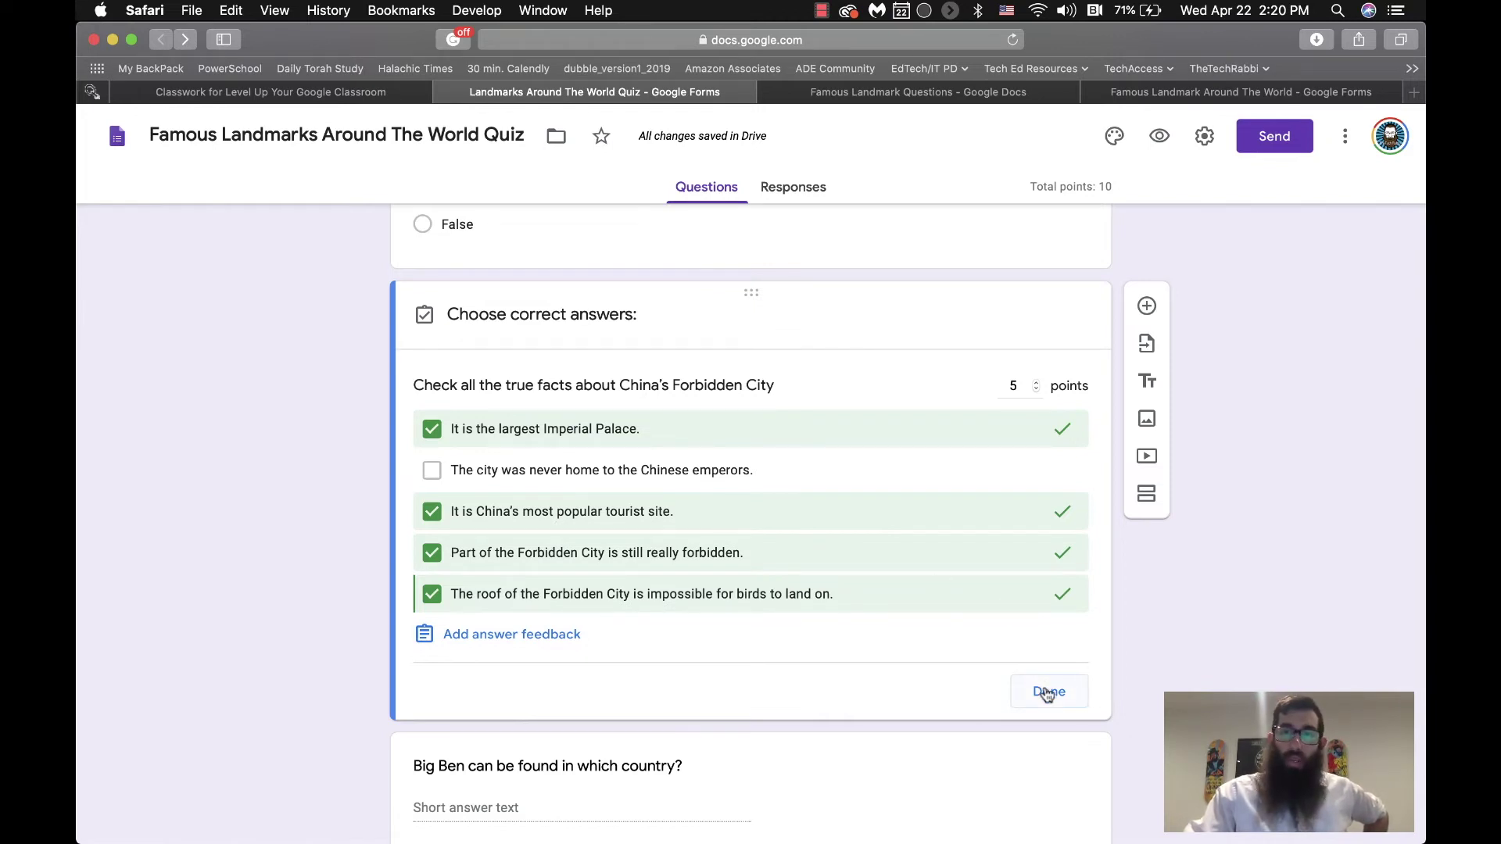
{"action": "left_click", "coordinate": [1047, 693]}
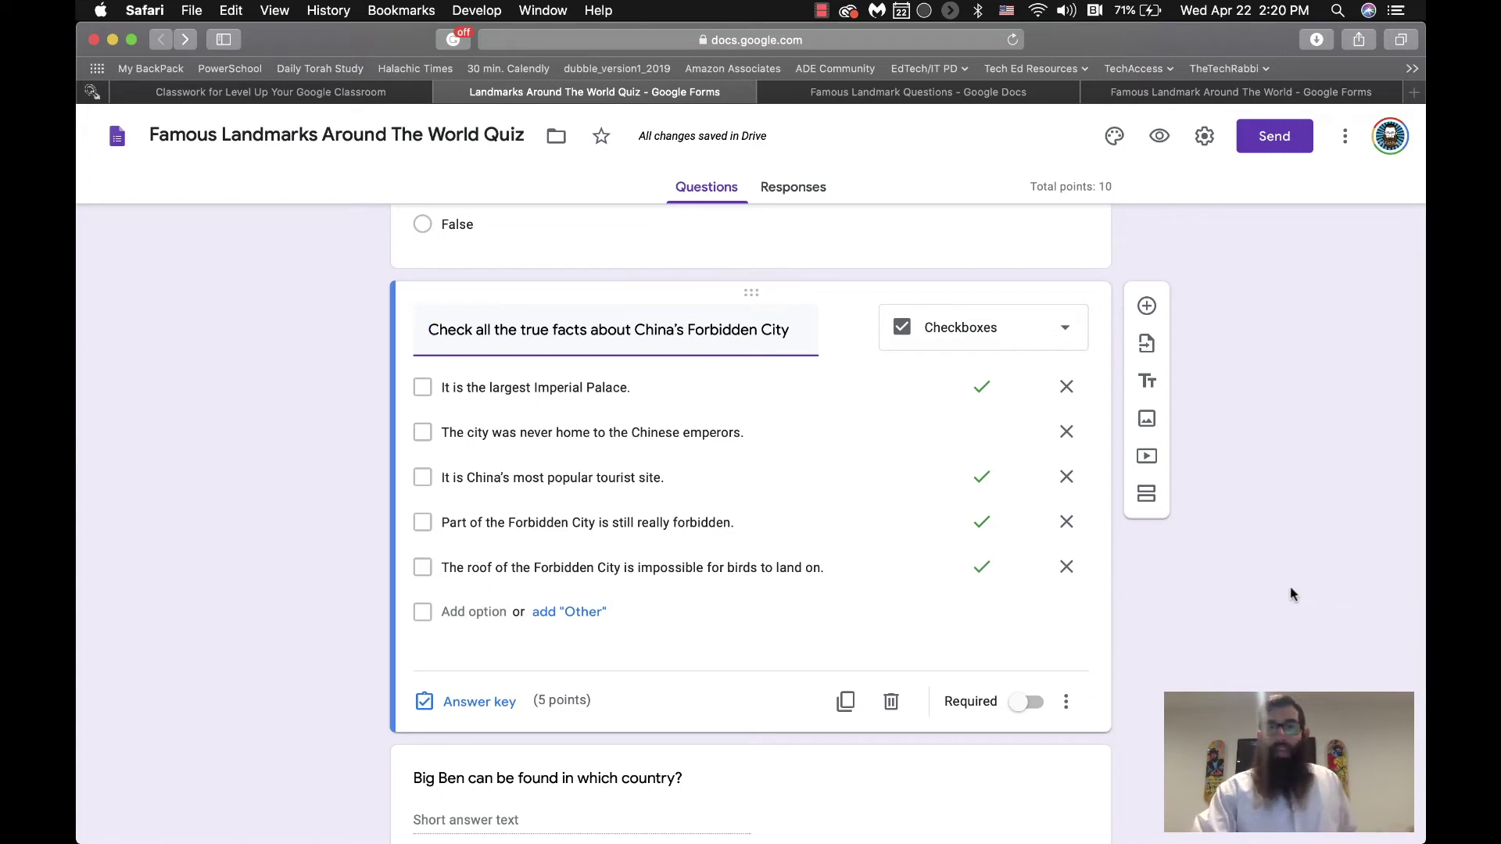
Insert the first Google Image Search result for Forbidden City under 'It is the largest Imperial Palace.'.
{"action": "mouse_move", "coordinate": [1038, 429]}
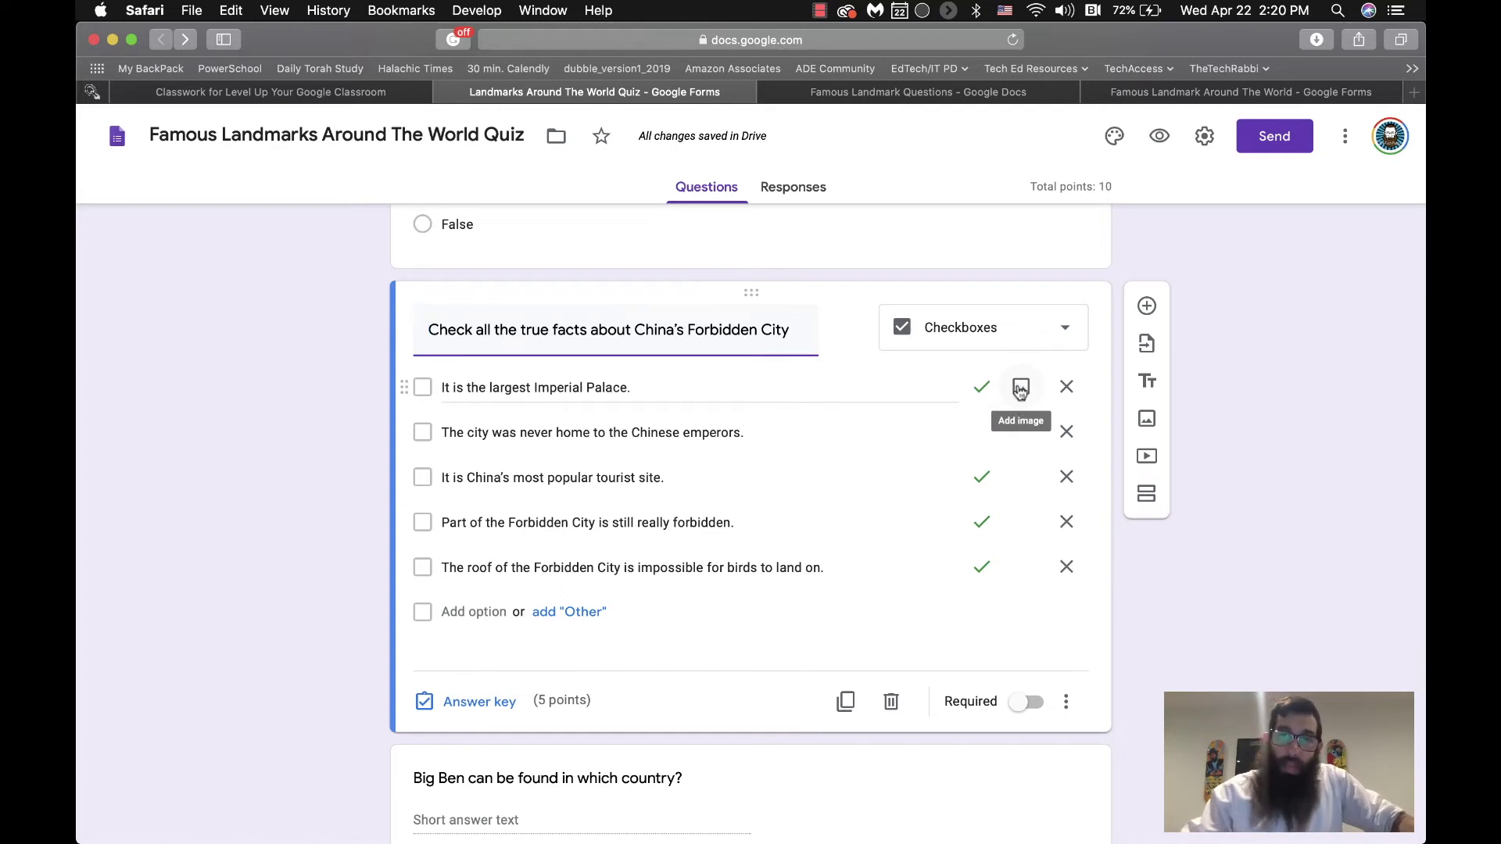
{"action": "left_click", "coordinate": [1021, 389]}
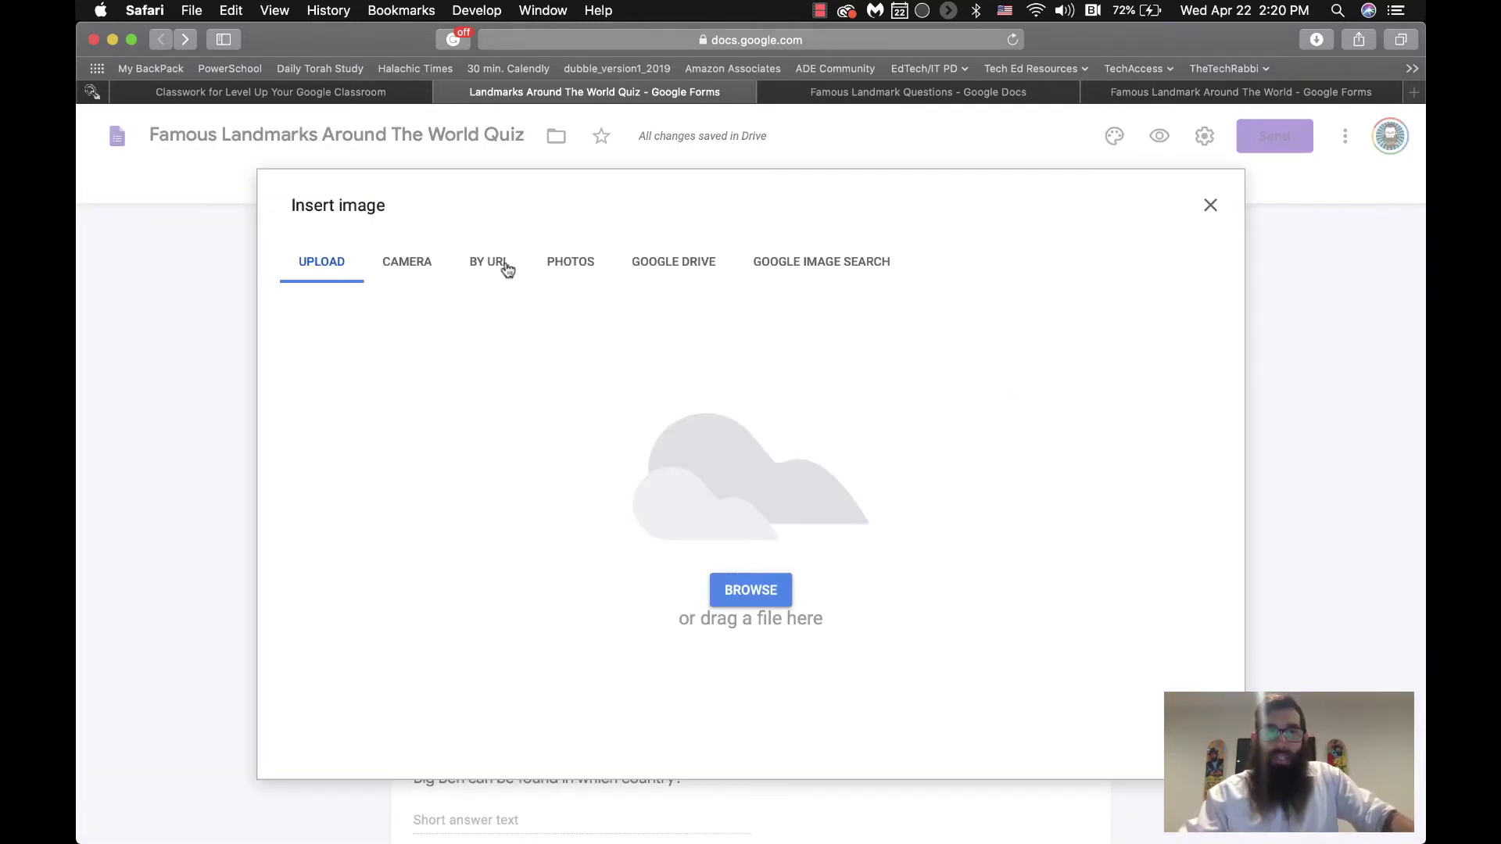
{"action": "left_click", "coordinate": [770, 272]}
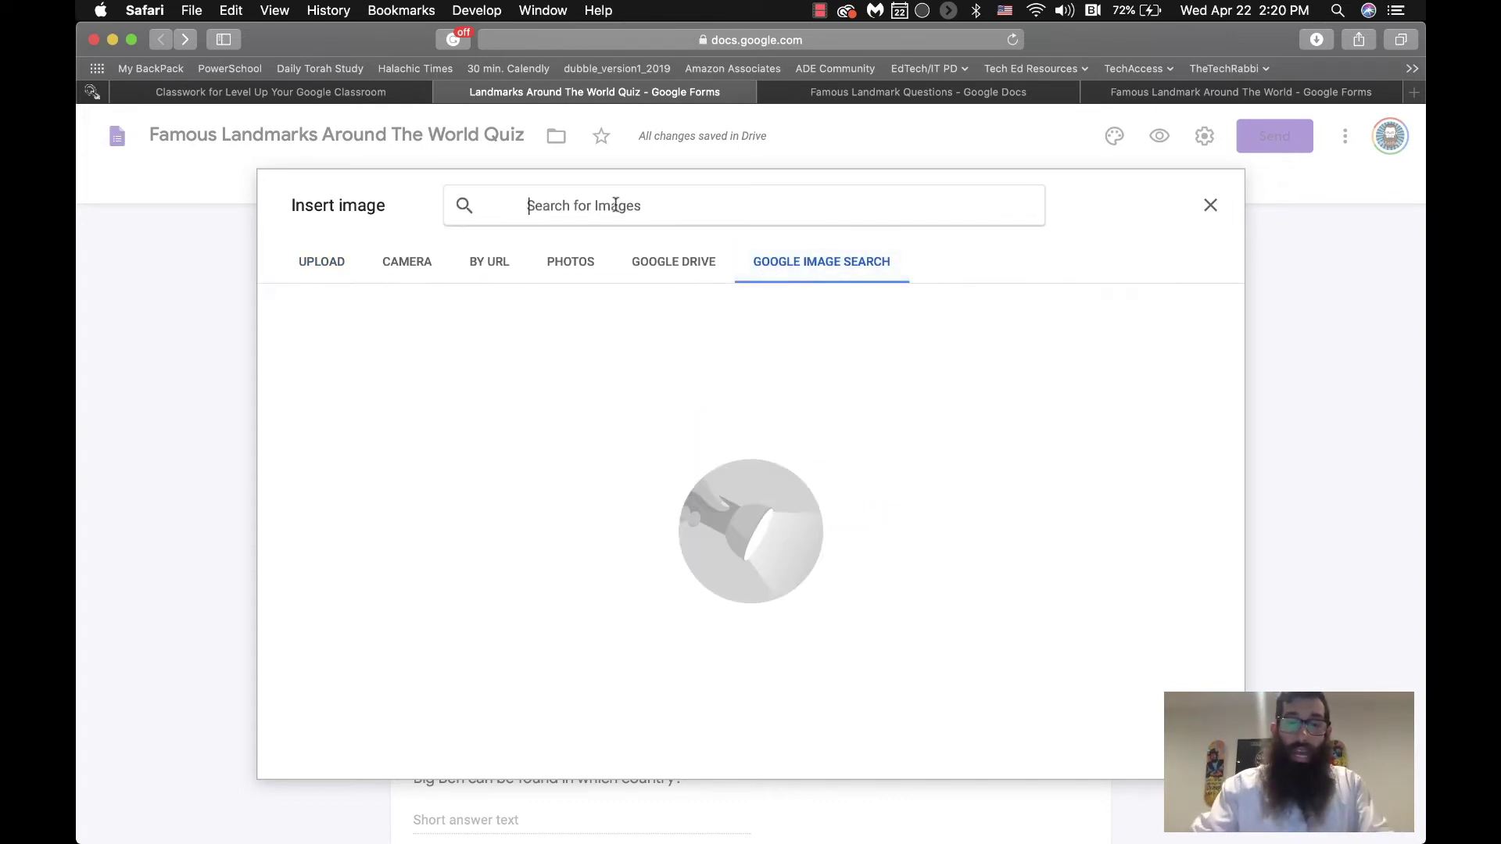
{"action": "left_click", "coordinate": [616, 205]}
{"action": "type", "text": "forbidden city"}
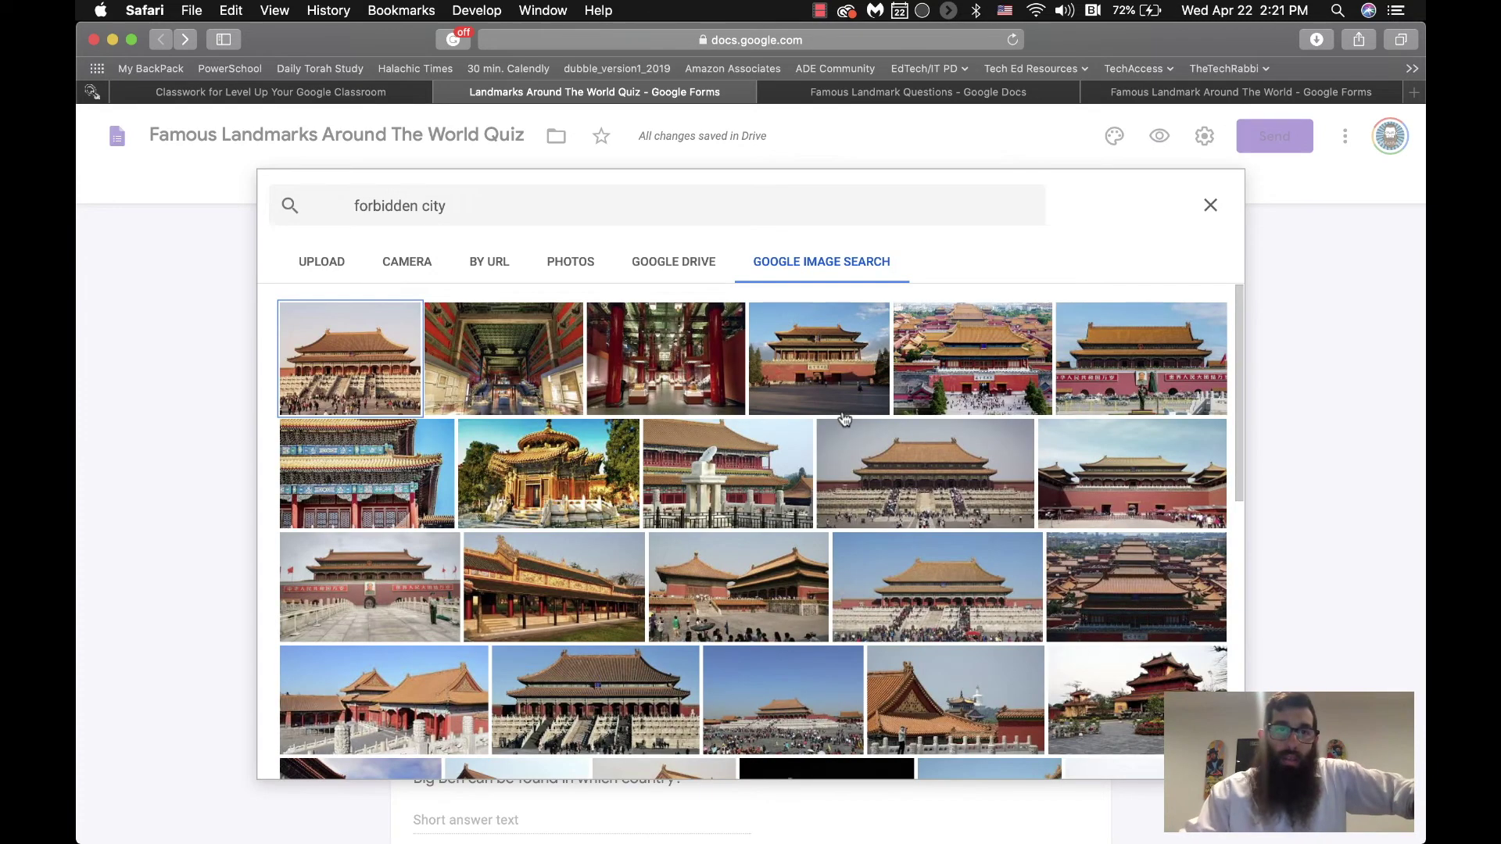
{"action": "left_click", "coordinate": [374, 366]}
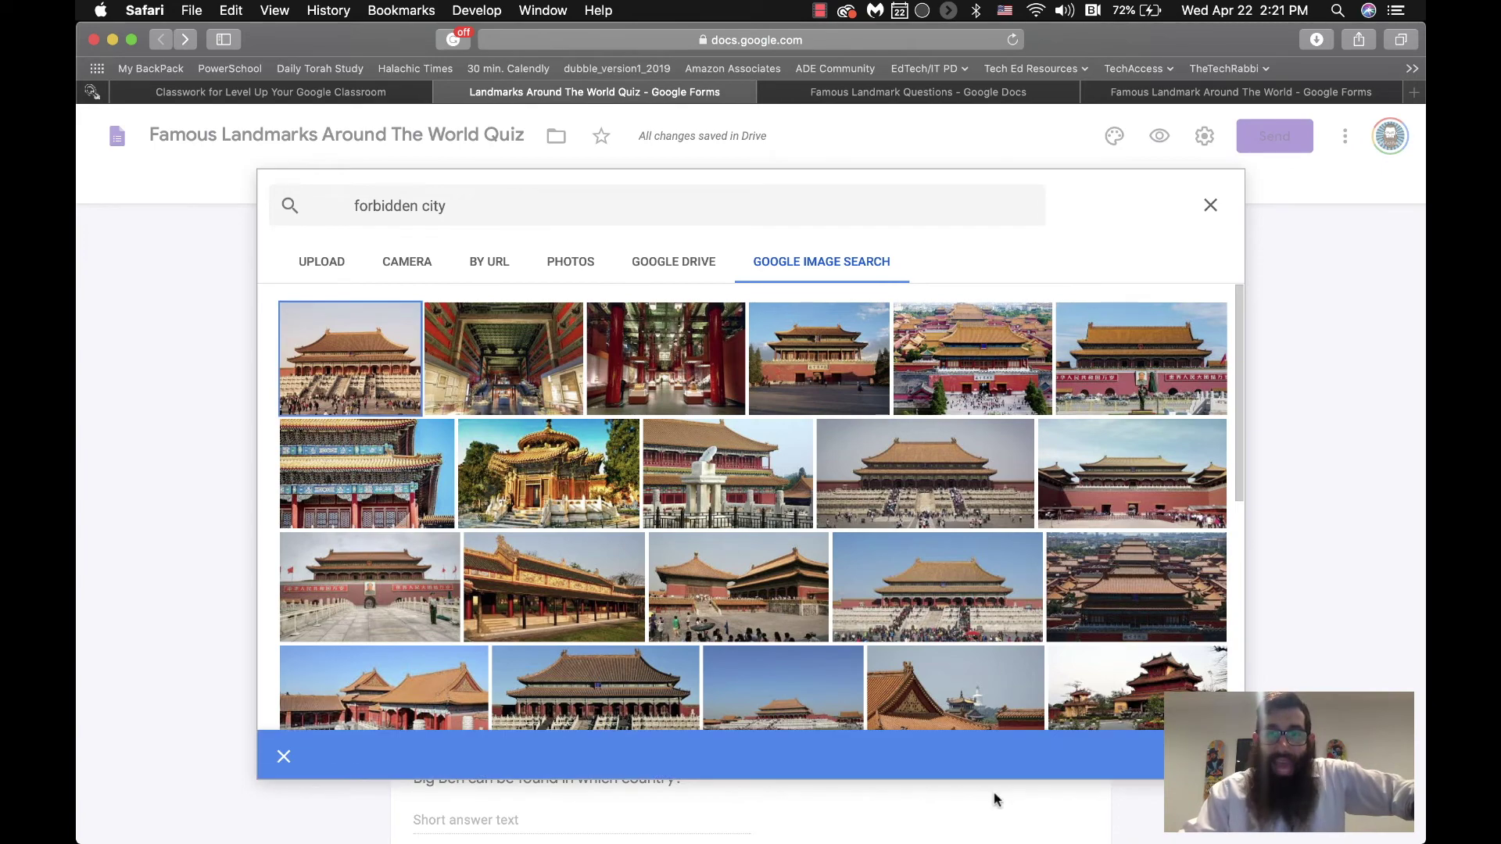
{"action": "left_click", "coordinate": [1204, 755]}
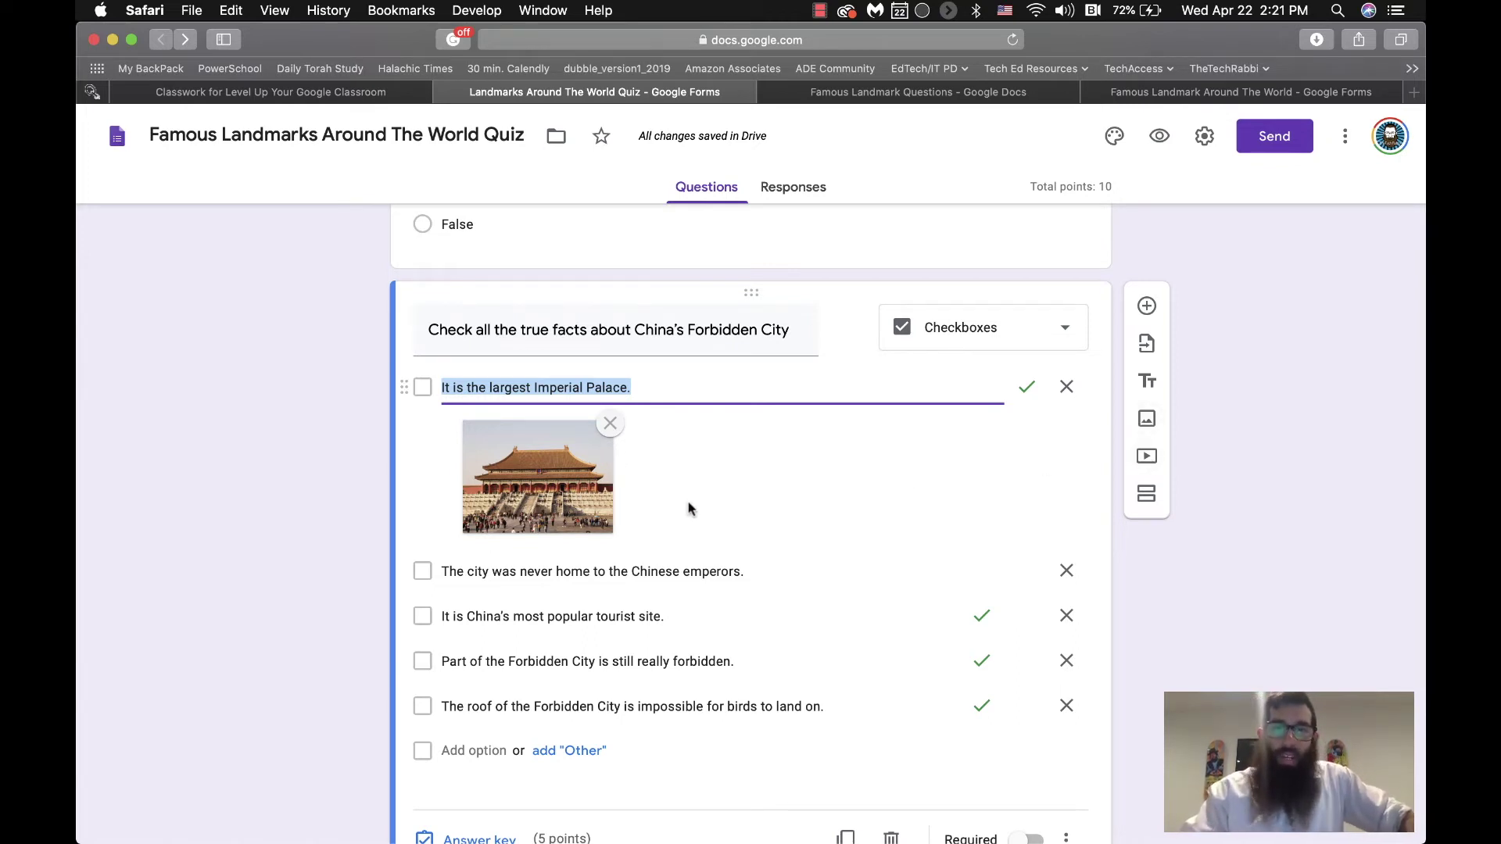
{"action": "scroll", "coordinate": [625, 509], "scroll_direction": "down", "scroll_amount": 3}
Add England and lowercase england as accepted correct answers for the Big Ben question.
{"action": "mouse_move", "coordinate": [1030, 504]}
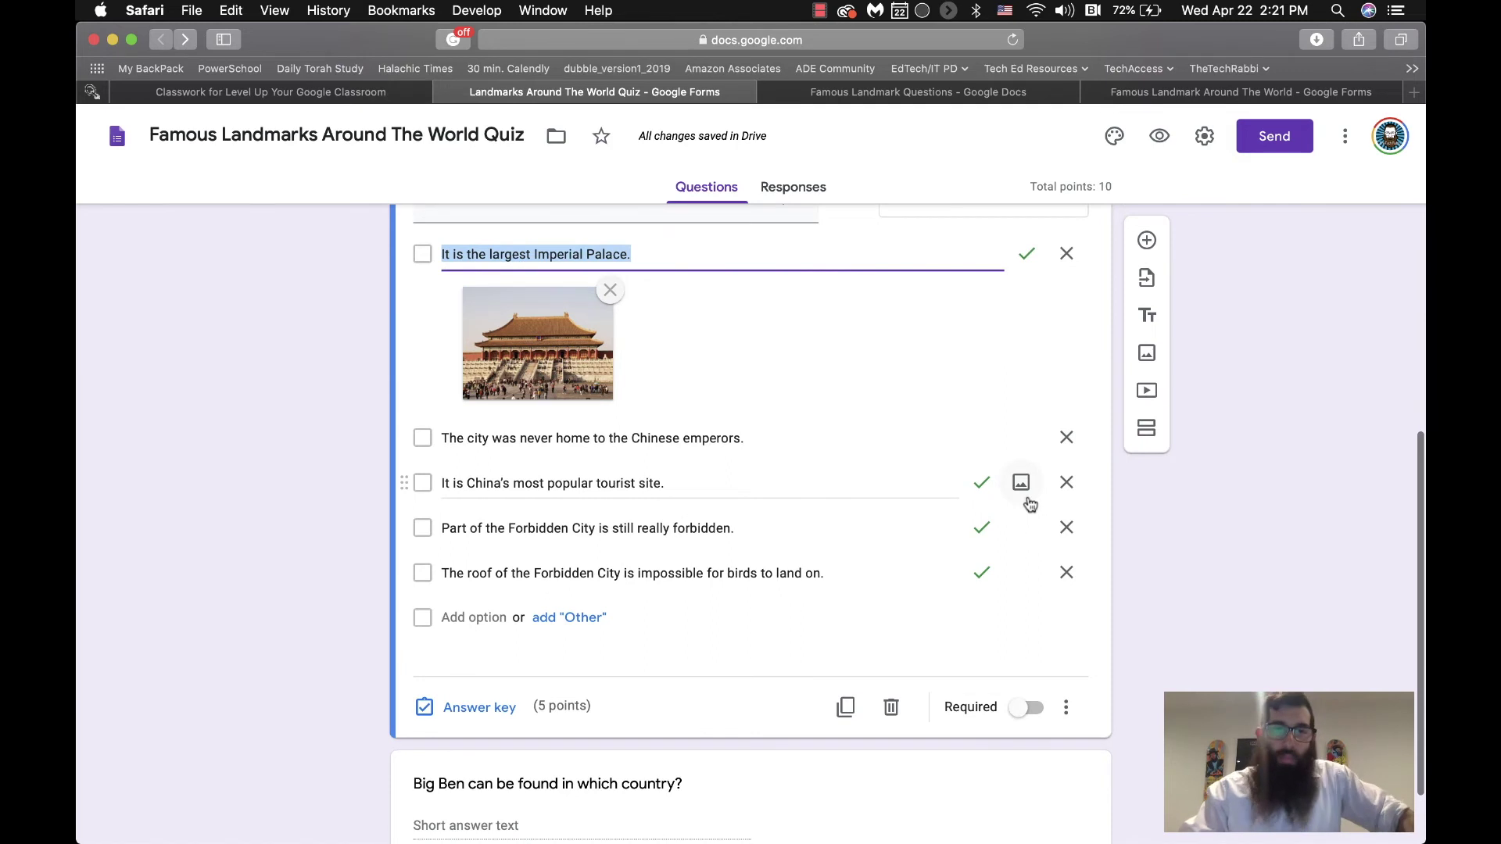
{"action": "scroll", "coordinate": [904, 570], "scroll_direction": "down", "scroll_amount": 3}
{"action": "left_click", "coordinate": [965, 711]}
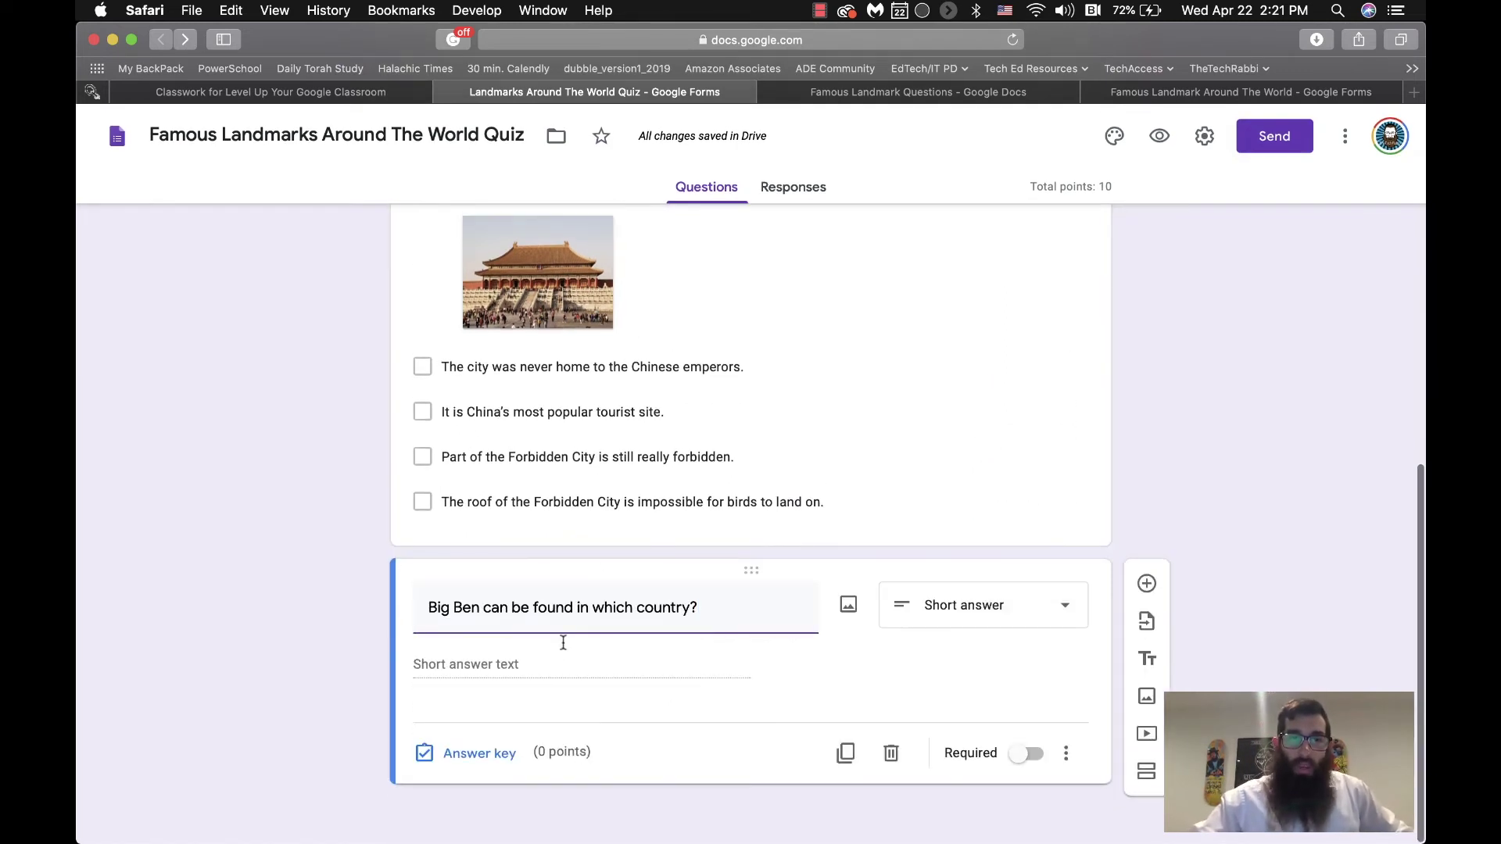
{"action": "left_click", "coordinate": [460, 755]}
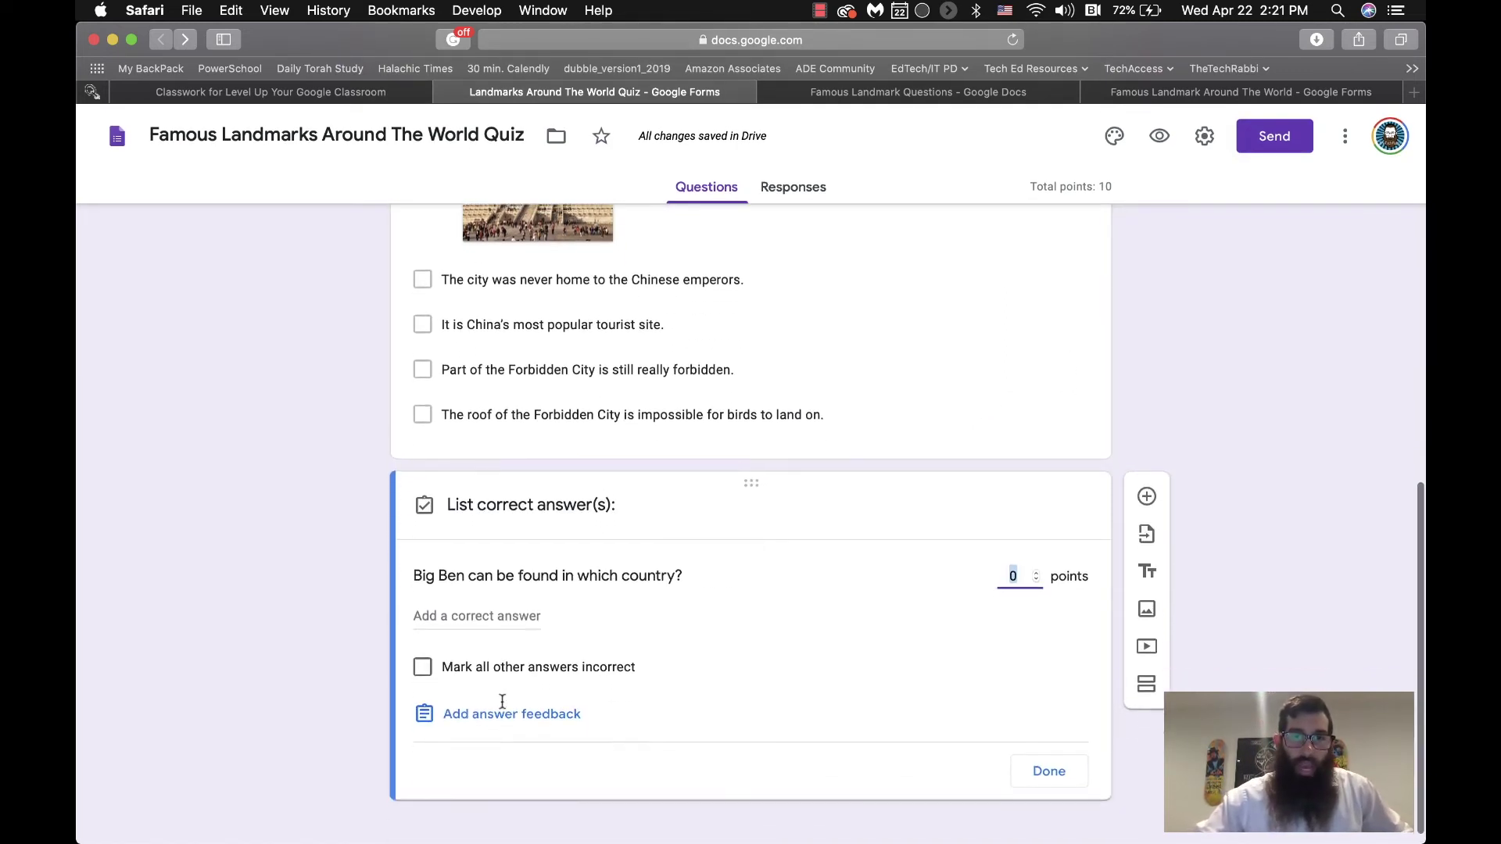
{"action": "left_click", "coordinate": [479, 617]}
{"action": "type", "text": "Correct Answer"}
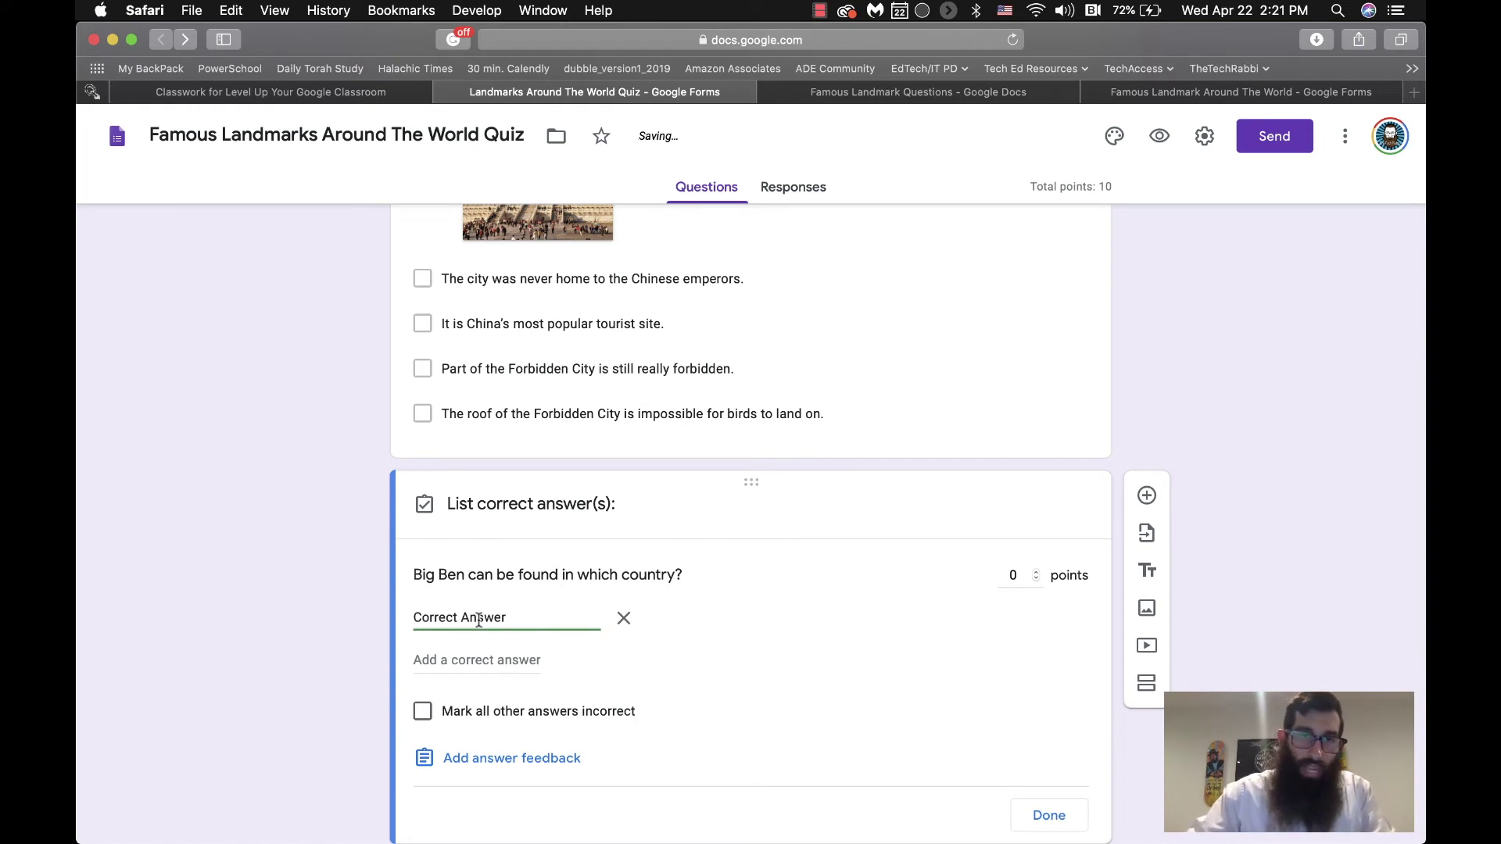
{"action": "triple_click", "coordinate": [479, 618]}
{"action": "type", "text": "Engl"}
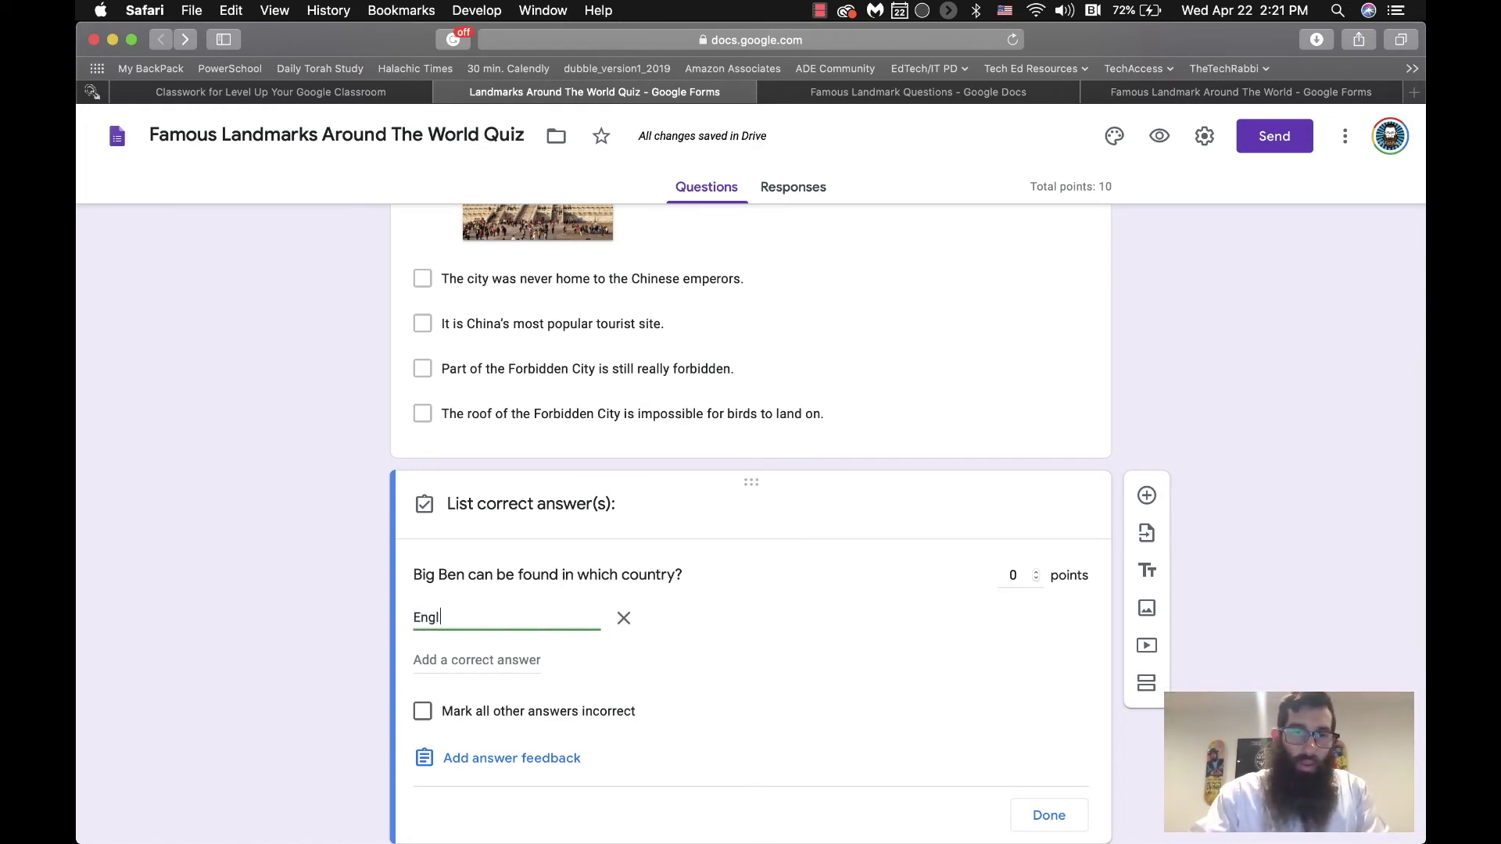
{"action": "type", "text": "and"}
{"action": "key", "text": "Return"}
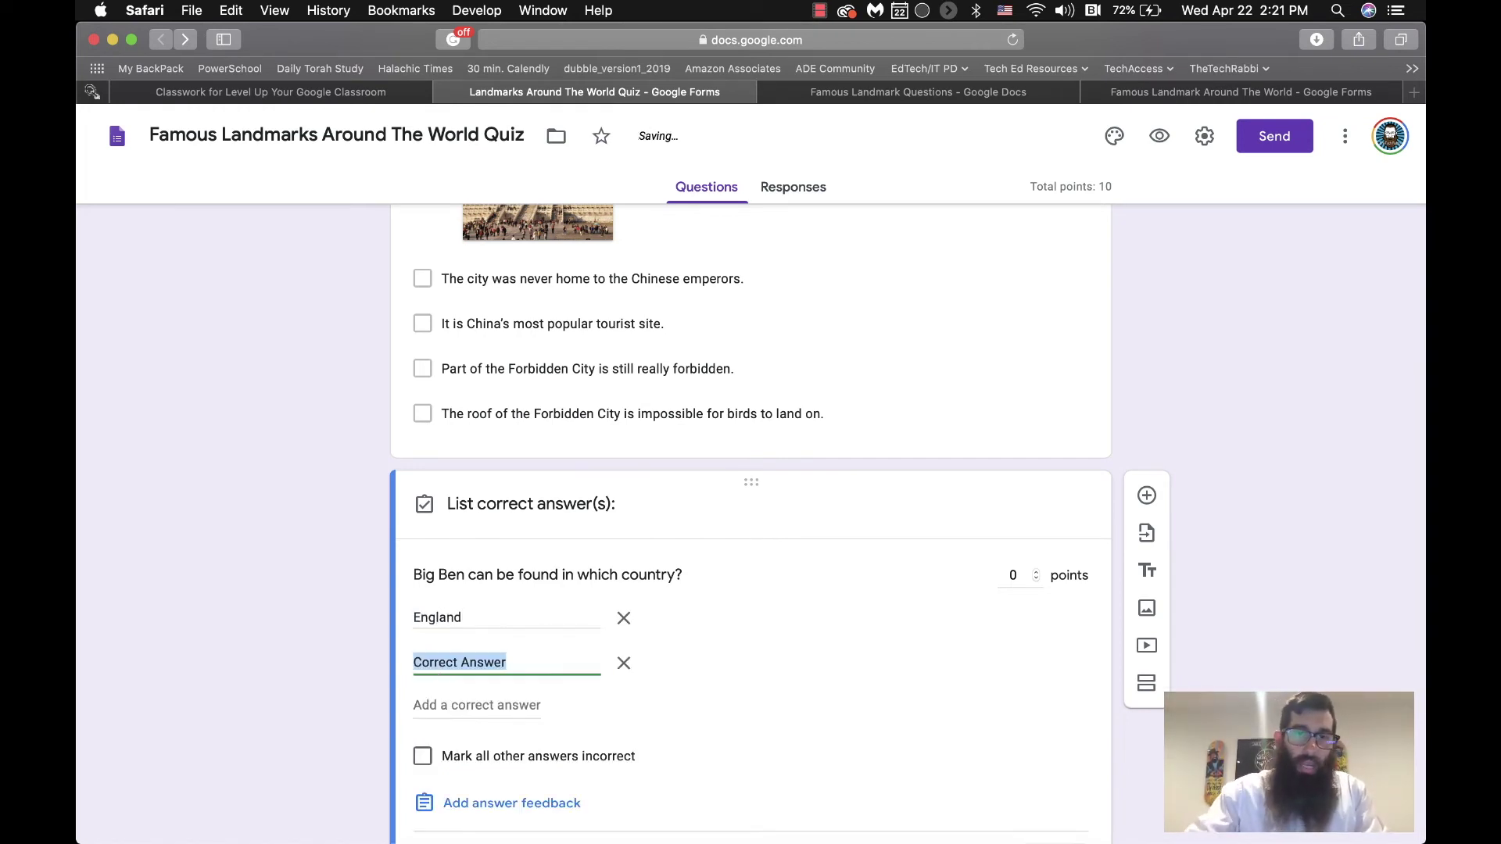
{"action": "type", "text": "england"}
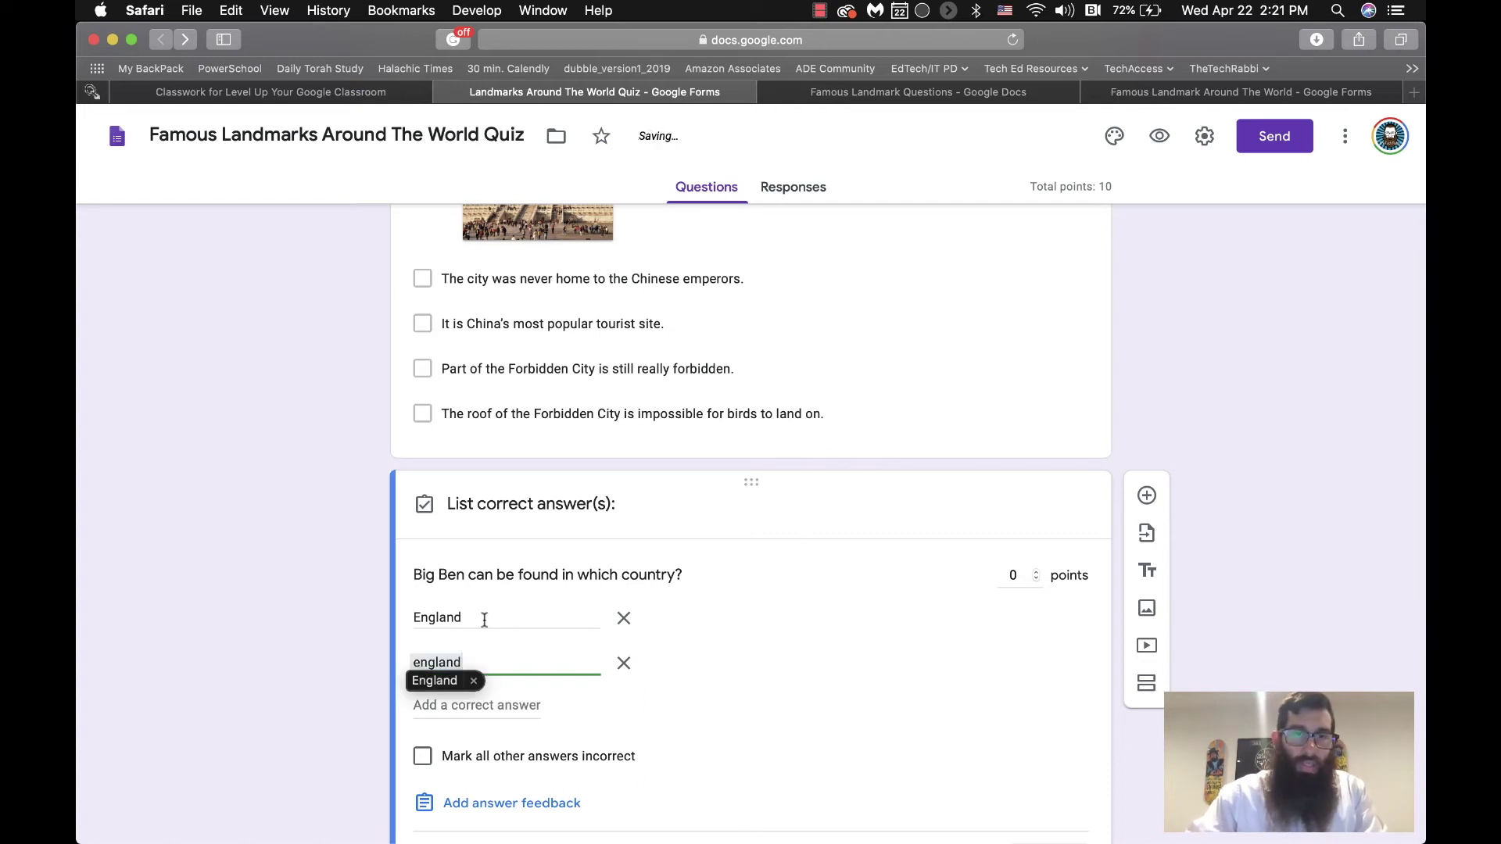
{"action": "left_click", "coordinate": [475, 682]}
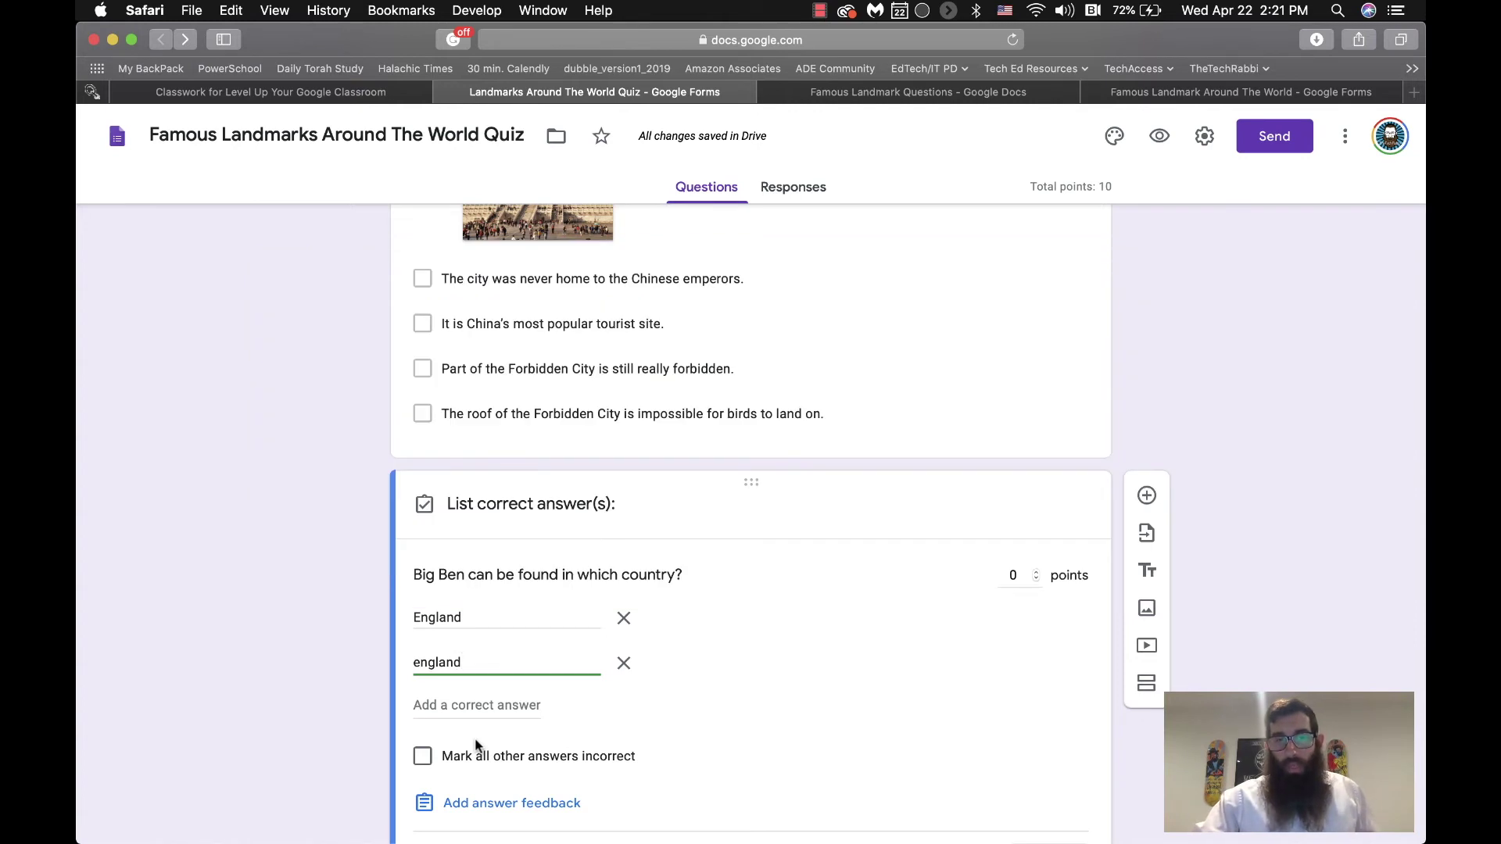
Mark all other Big Ben answers incorrect, finish its answer key, and return to the Classroom assignment.
{"action": "left_click", "coordinate": [433, 757]}
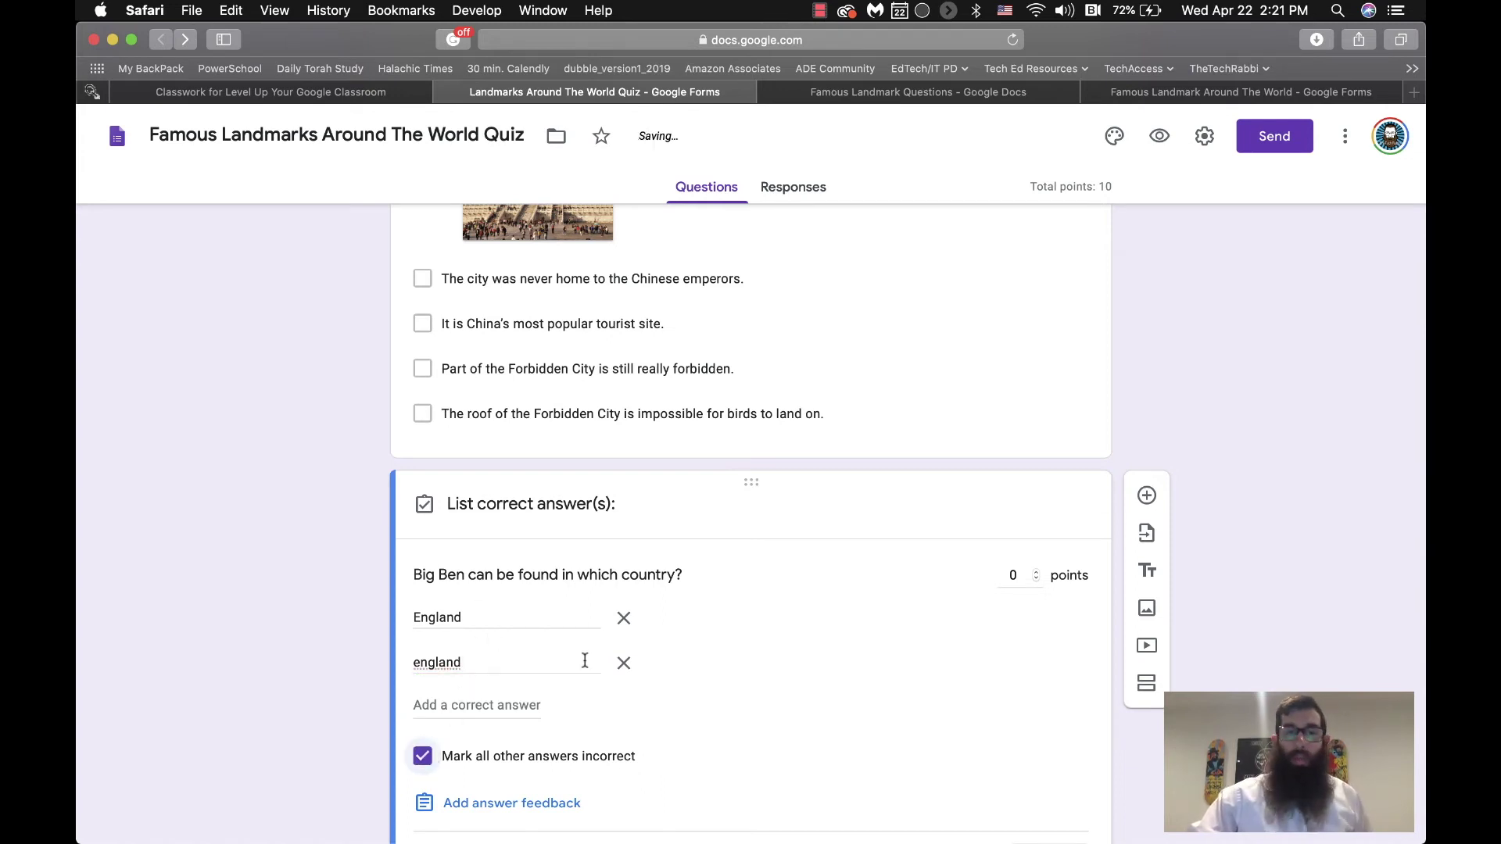
{"action": "scroll", "coordinate": [727, 735], "scroll_direction": "down", "scroll_amount": 3}
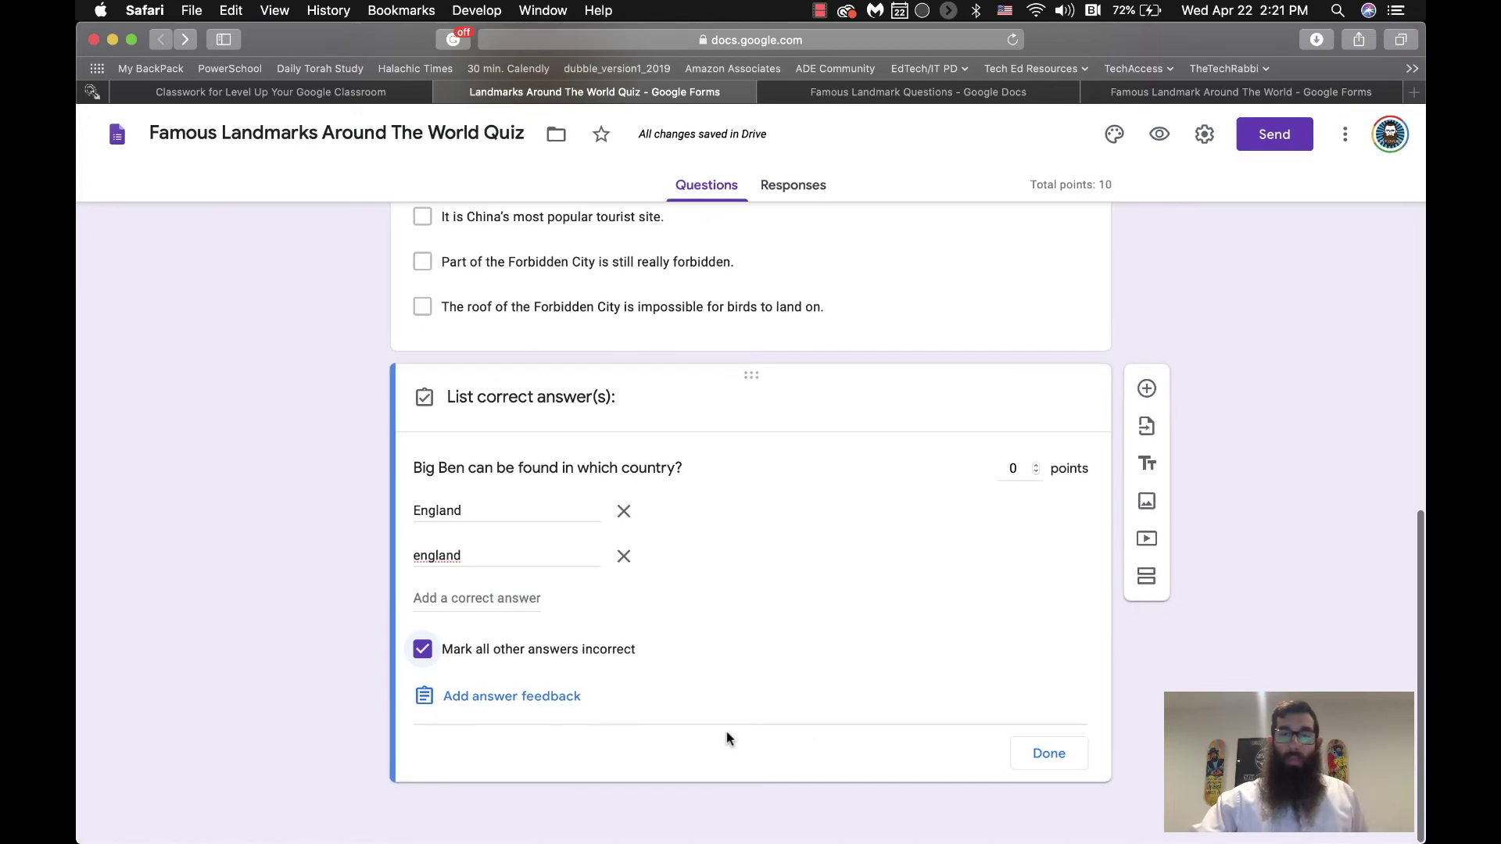
{"action": "left_click", "coordinate": [1050, 753]}
{"action": "scroll", "coordinate": [1162, 377], "scroll_direction": "up", "scroll_amount": 3}
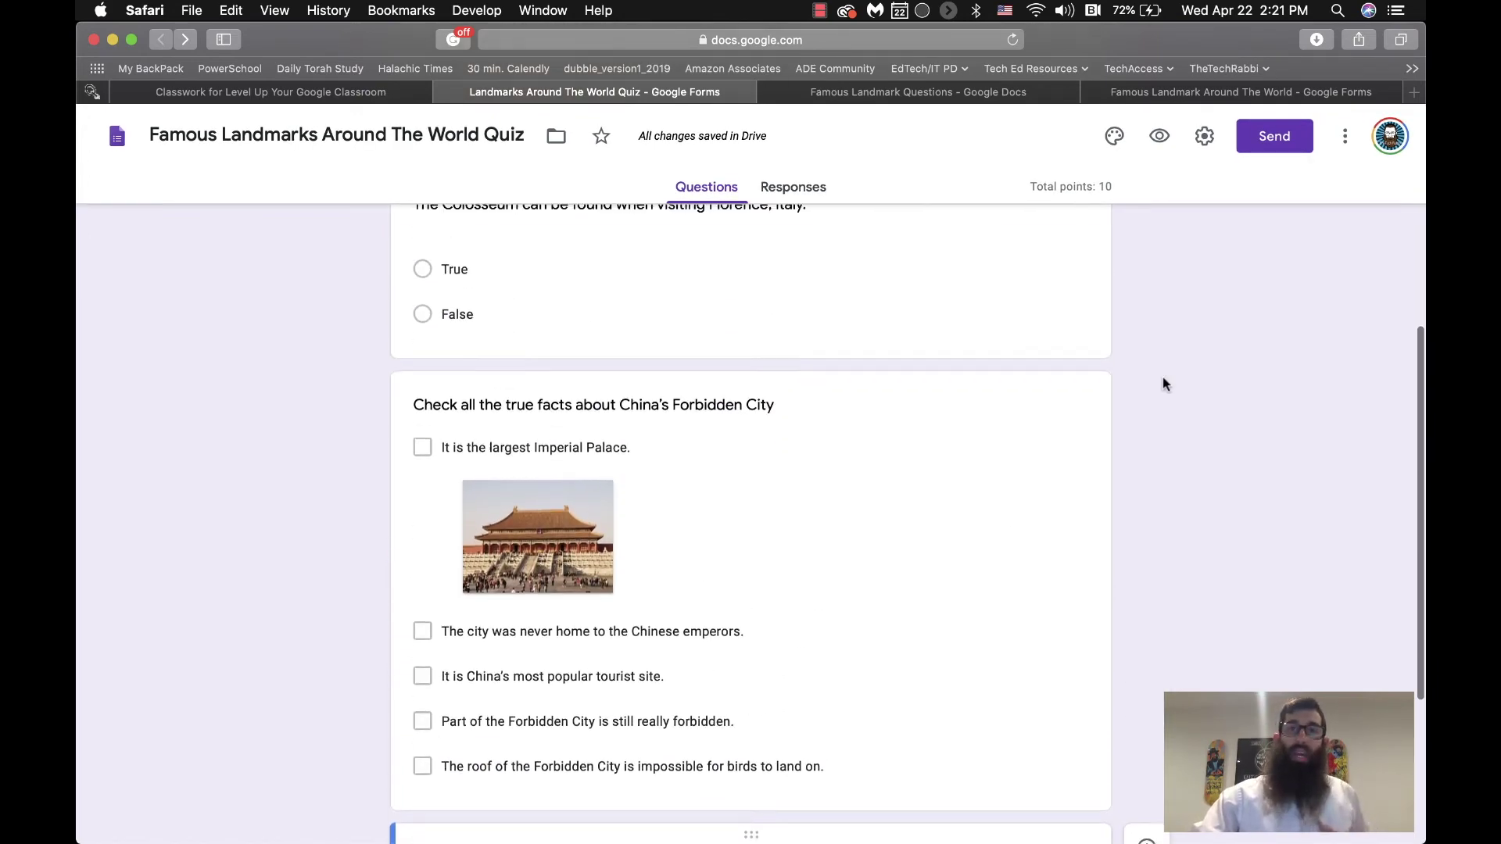
{"action": "scroll", "coordinate": [1162, 377], "scroll_direction": "up", "scroll_amount": 5}
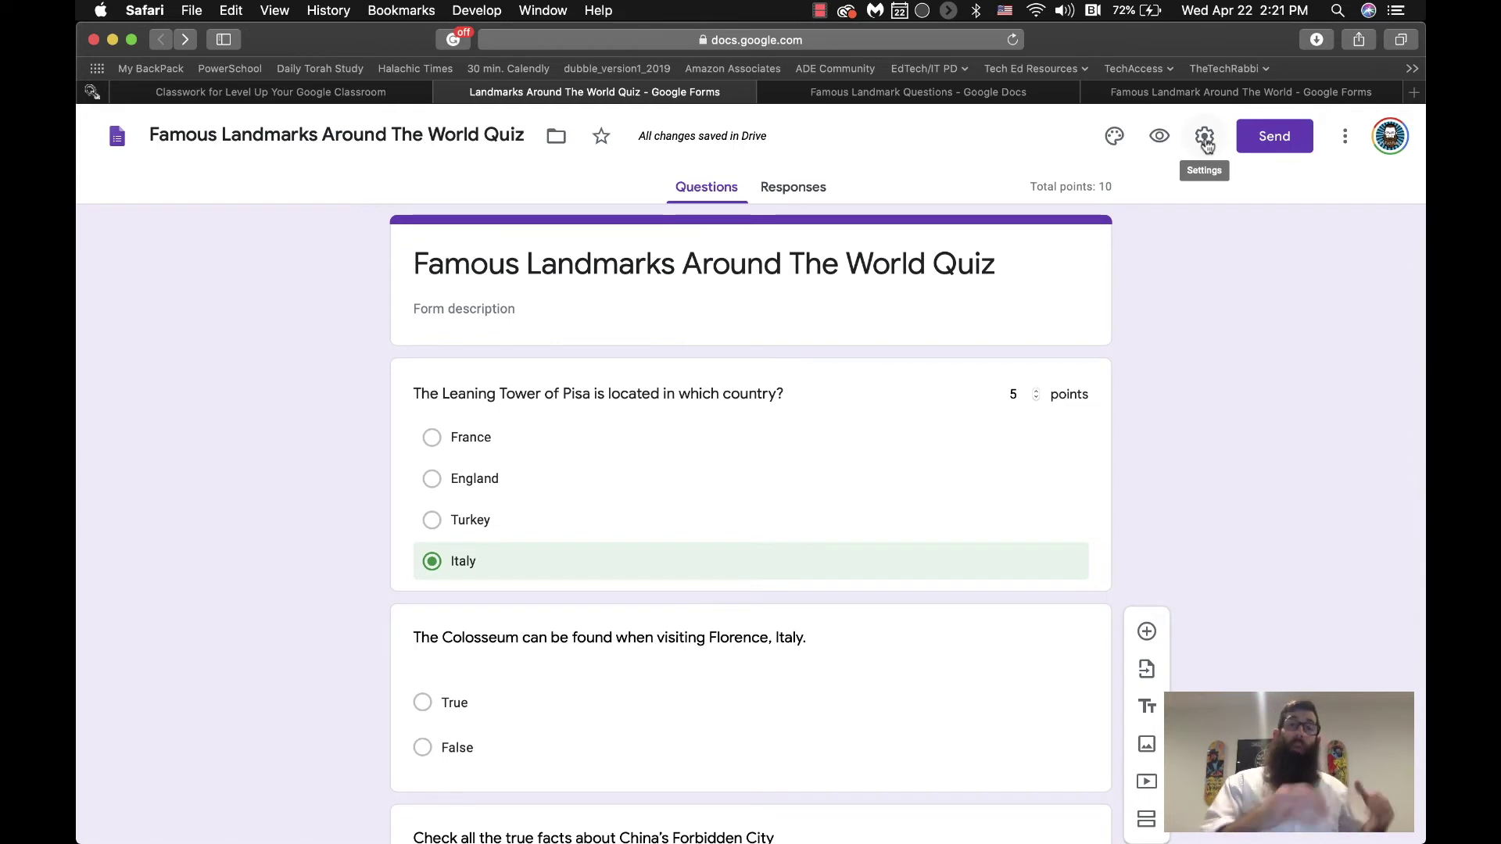
{"action": "left_click", "coordinate": [268, 92]}
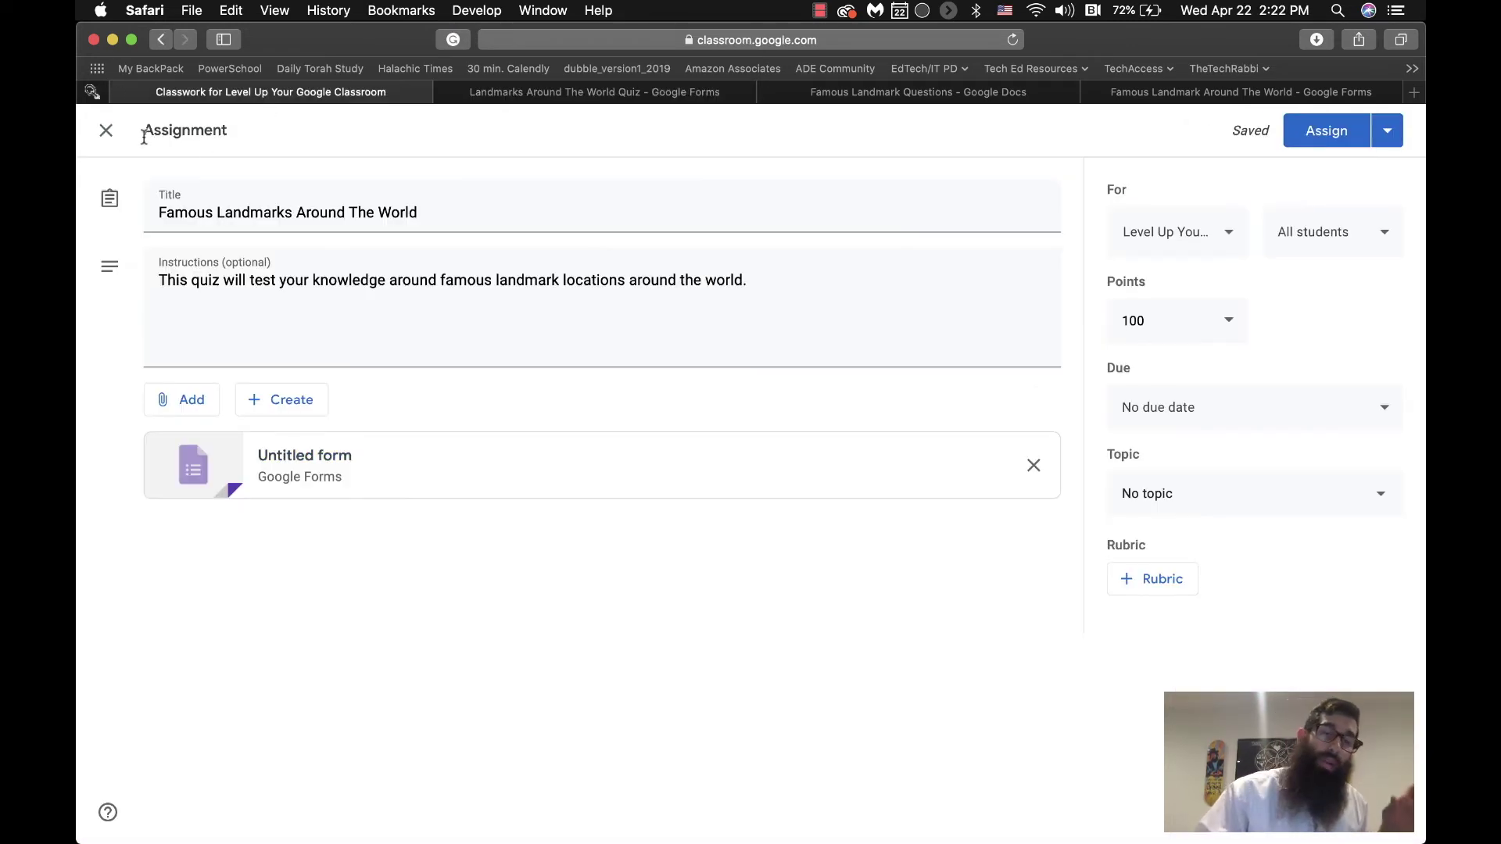
Save the Classroom assignment with Save draft from the Assign dropdown, then go back to the quiz editor.
{"action": "left_click", "coordinate": [1388, 130]}
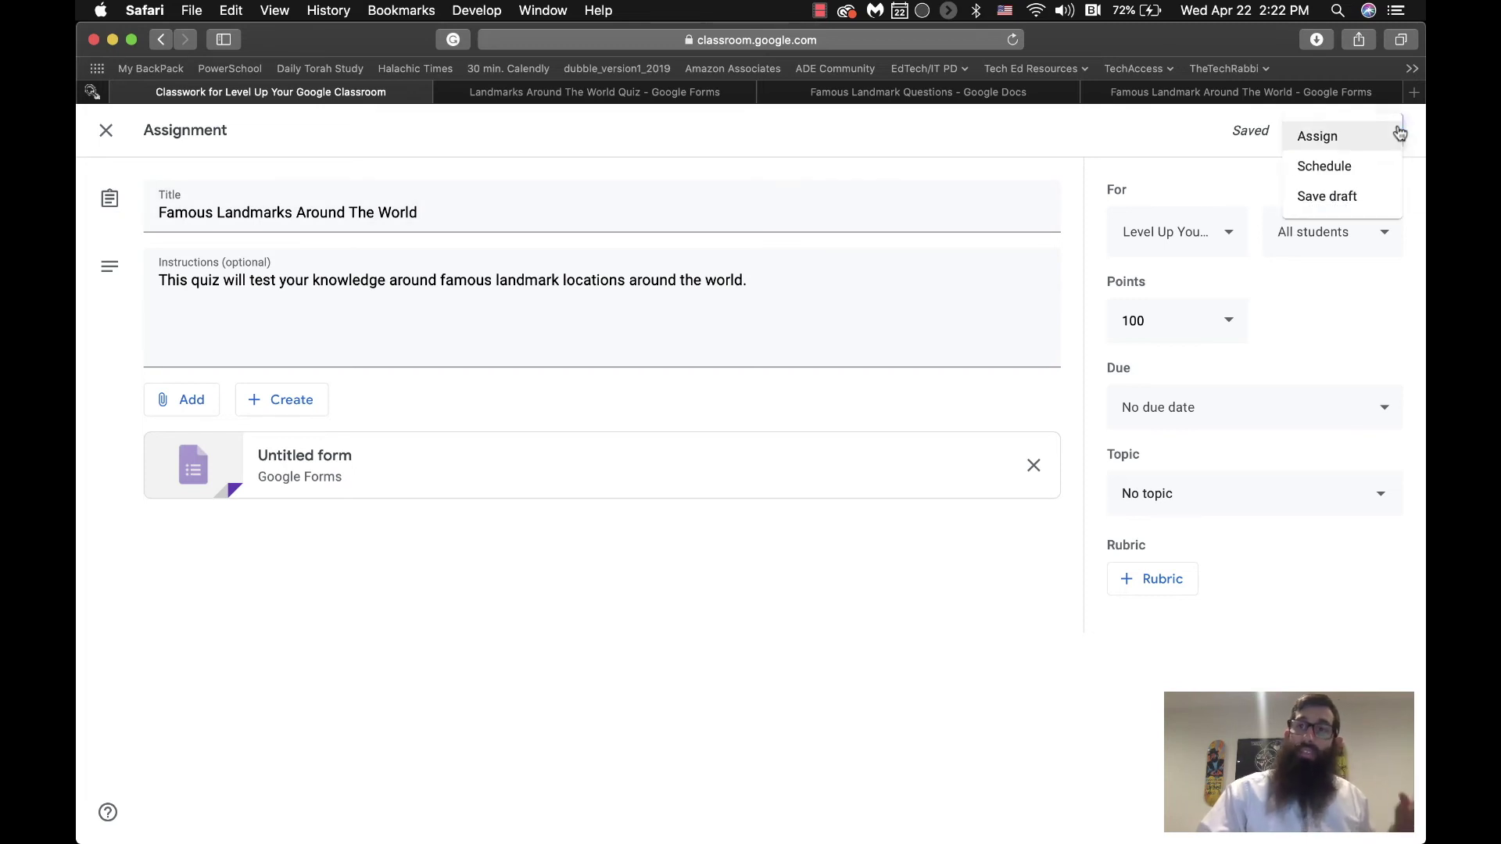
{"action": "left_click", "coordinate": [1341, 198]}
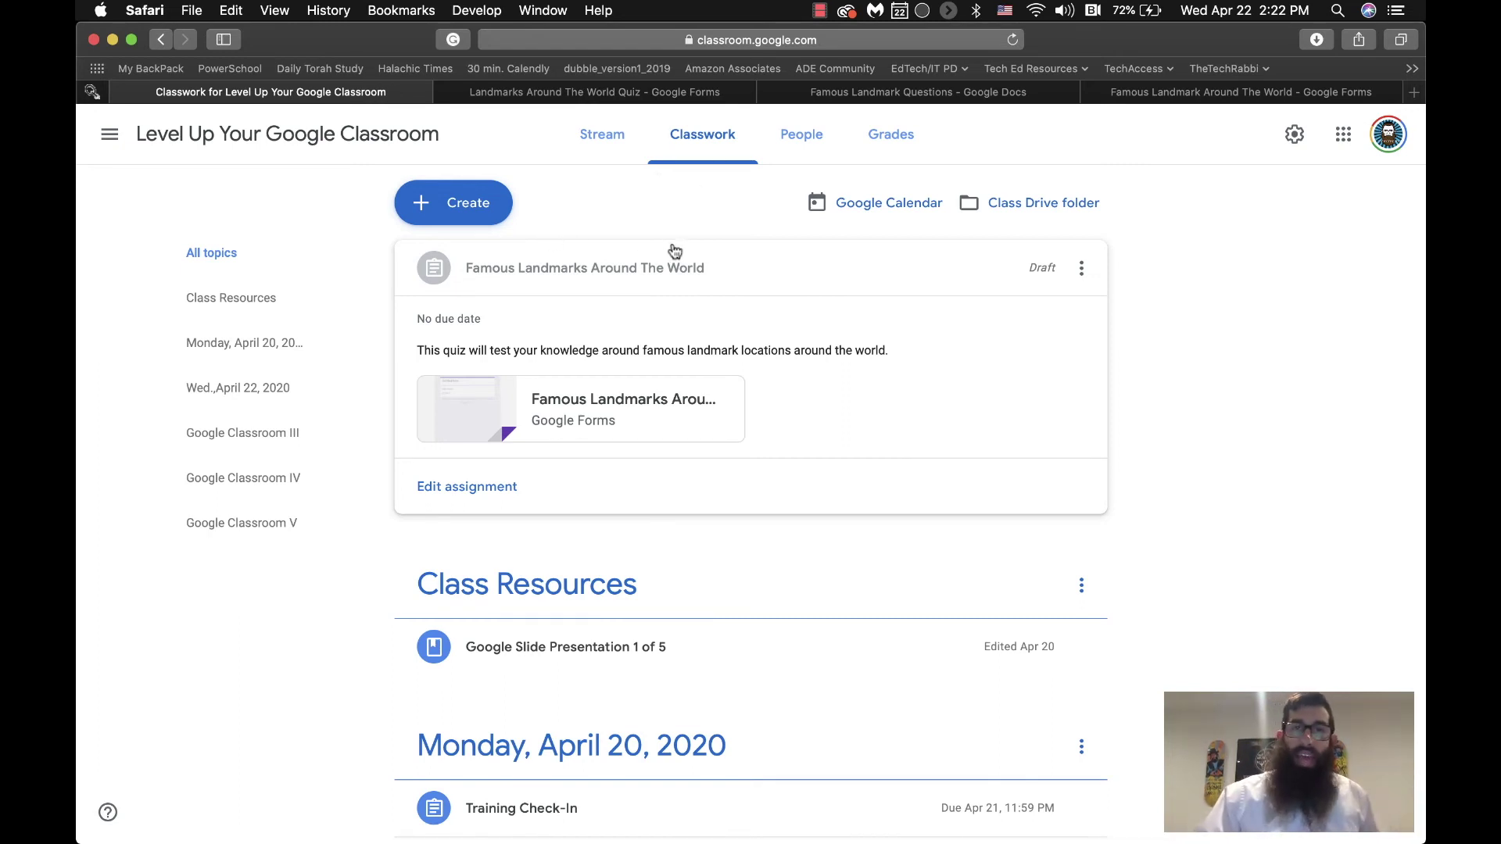
{"action": "left_click", "coordinate": [663, 91]}
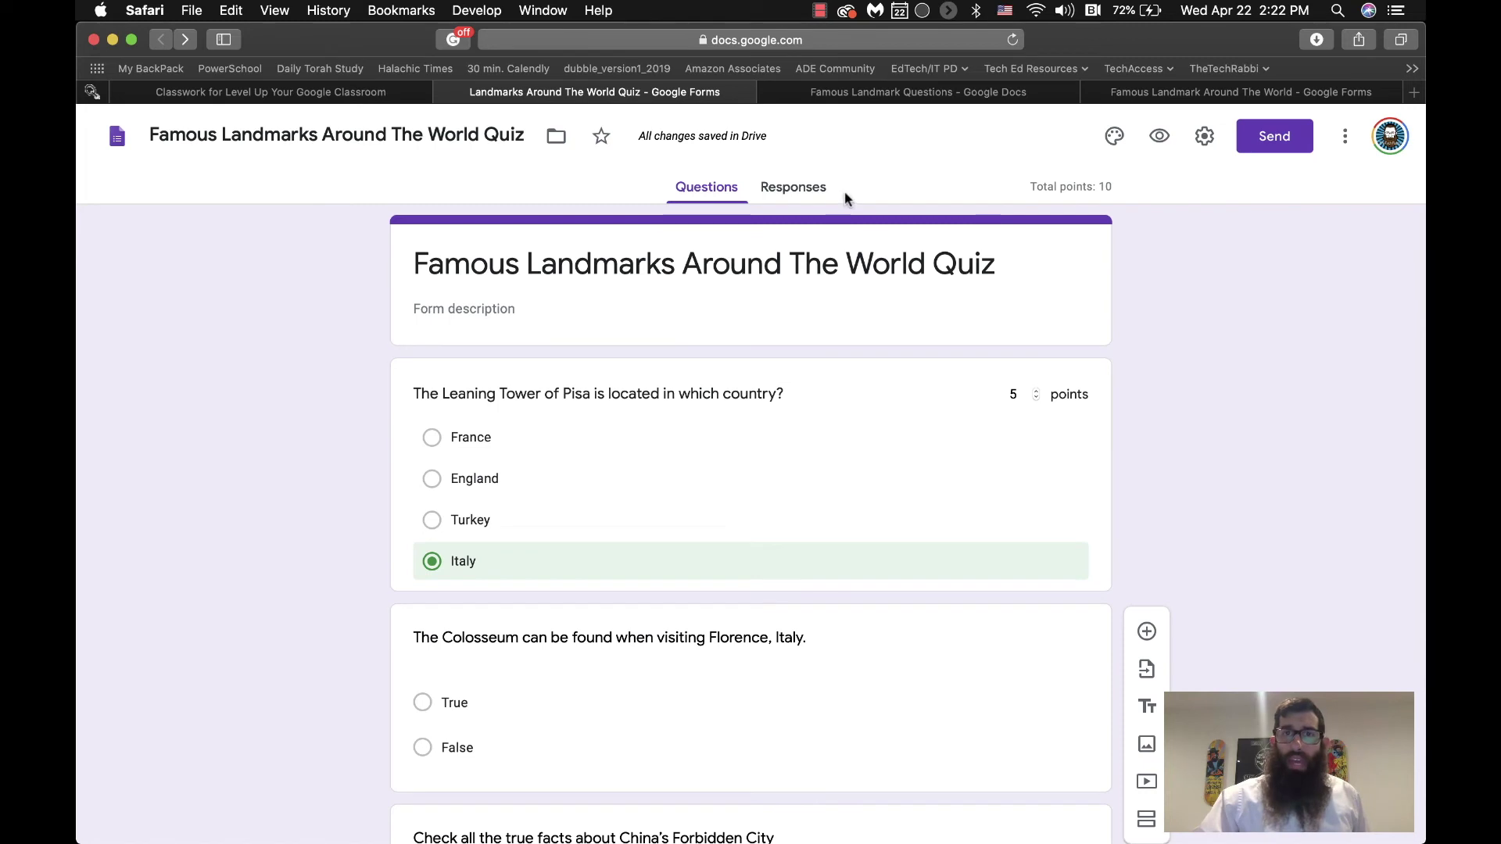
Open the quiz preview and answer False to the Colosseum question.
{"action": "left_click", "coordinate": [808, 191]}
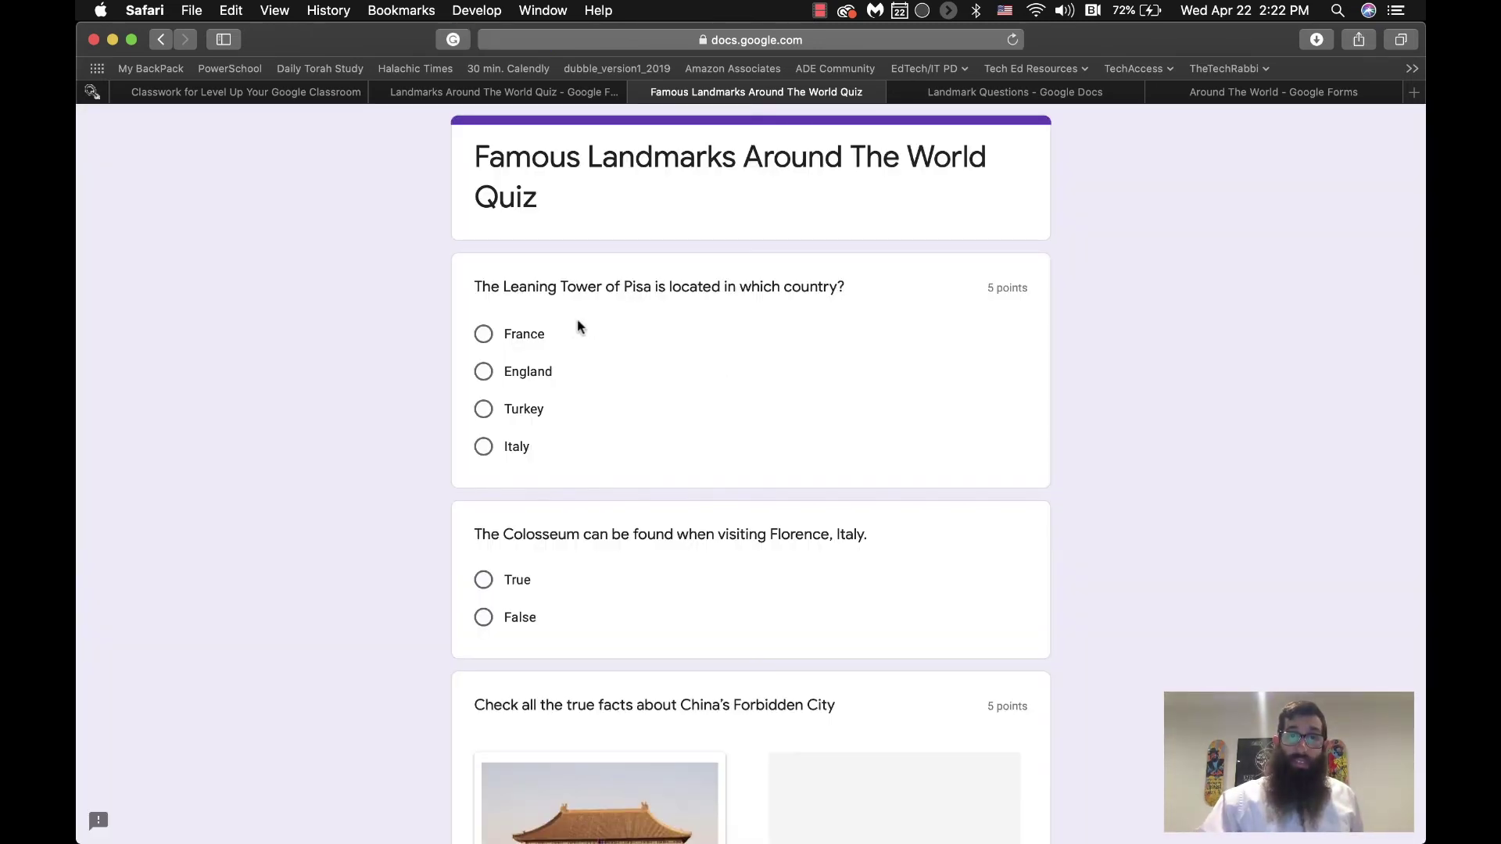
{"action": "scroll", "coordinate": [591, 466], "scroll_direction": "down", "scroll_amount": 3}
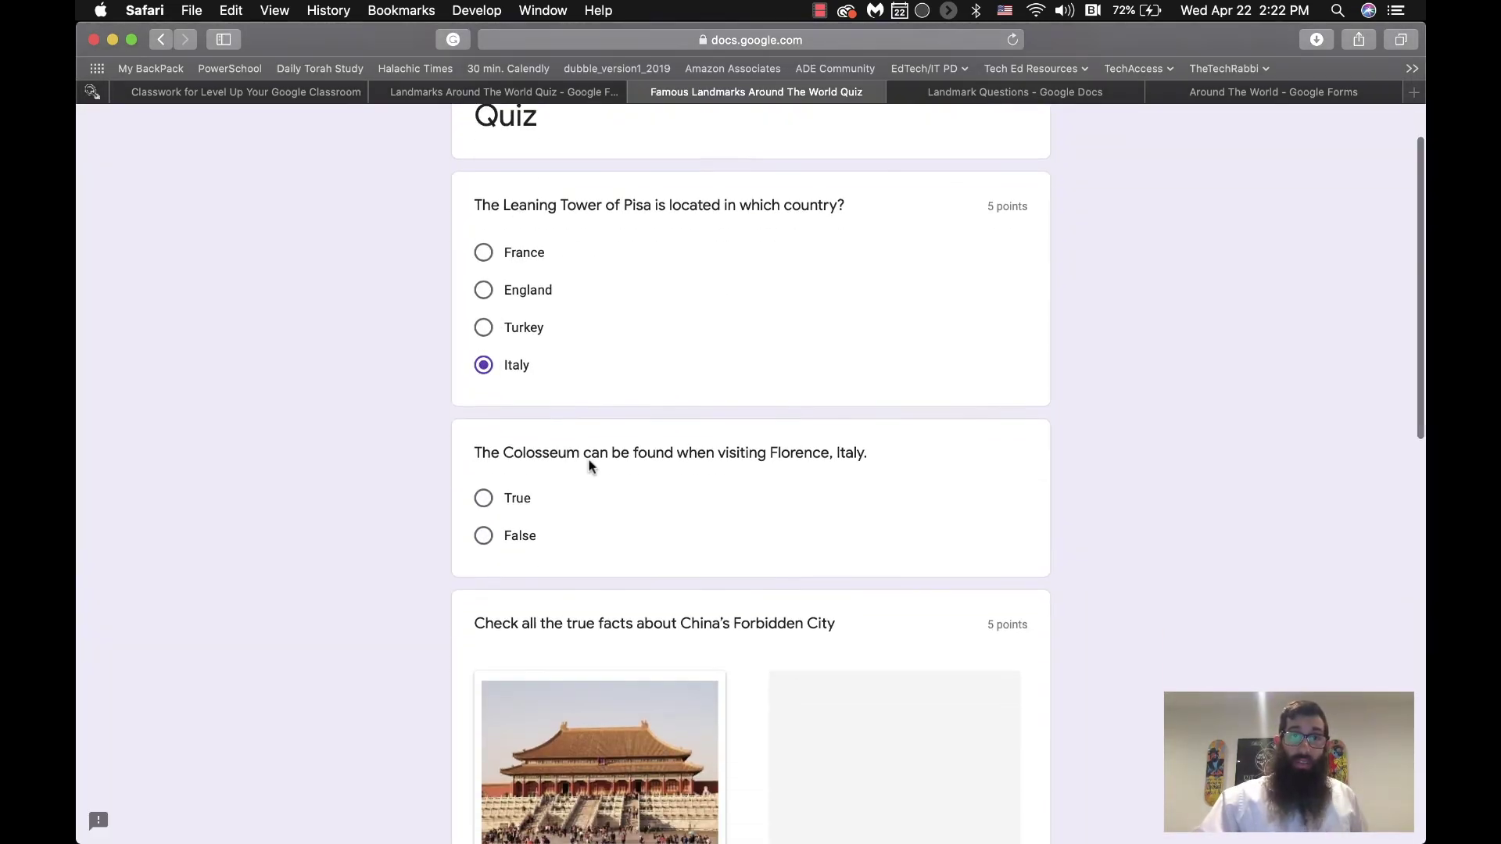
{"action": "left_click", "coordinate": [484, 498]}
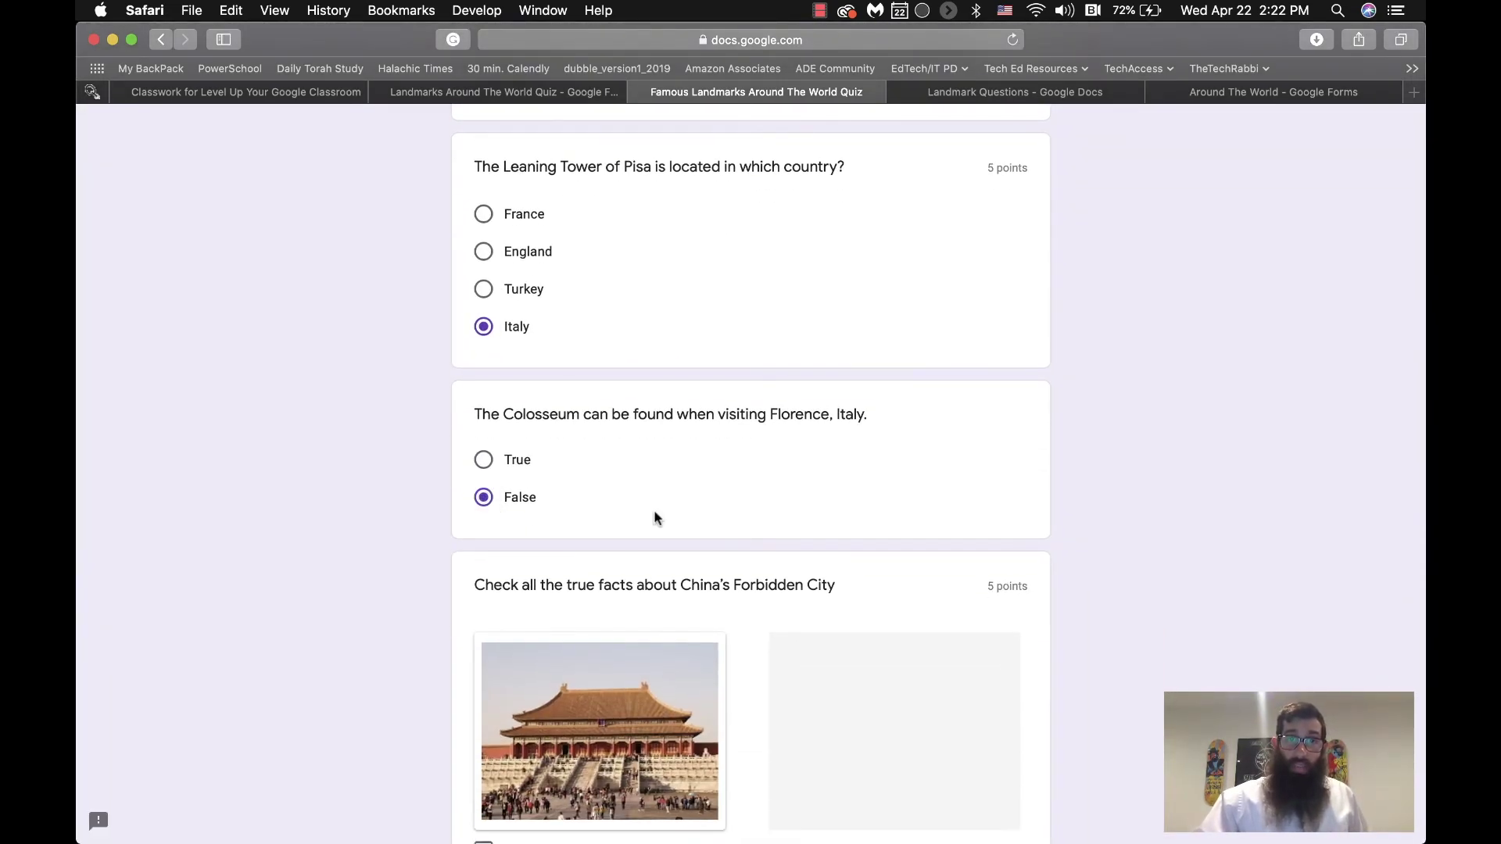
{"action": "scroll", "coordinate": [774, 516], "scroll_direction": "down", "scroll_amount": 6}
Tick the four true Forbidden City facts: largest Imperial Palace, most popular site, still forbidden, birds and roof.
{"action": "left_click", "coordinate": [484, 595]}
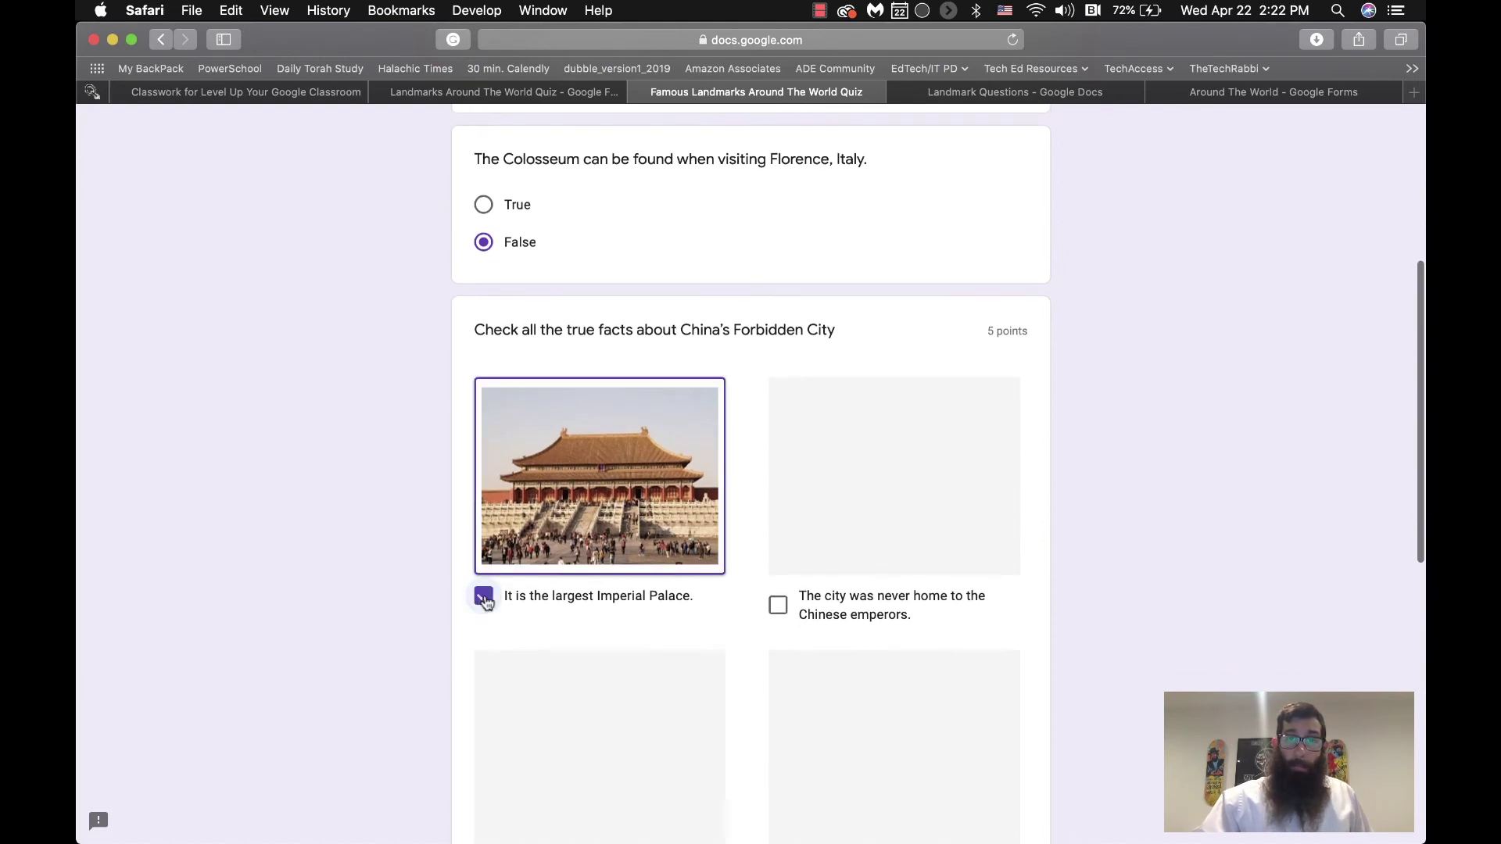
{"action": "scroll", "coordinate": [781, 613], "scroll_direction": "down", "scroll_amount": 6}
{"action": "left_click", "coordinate": [483, 623]}
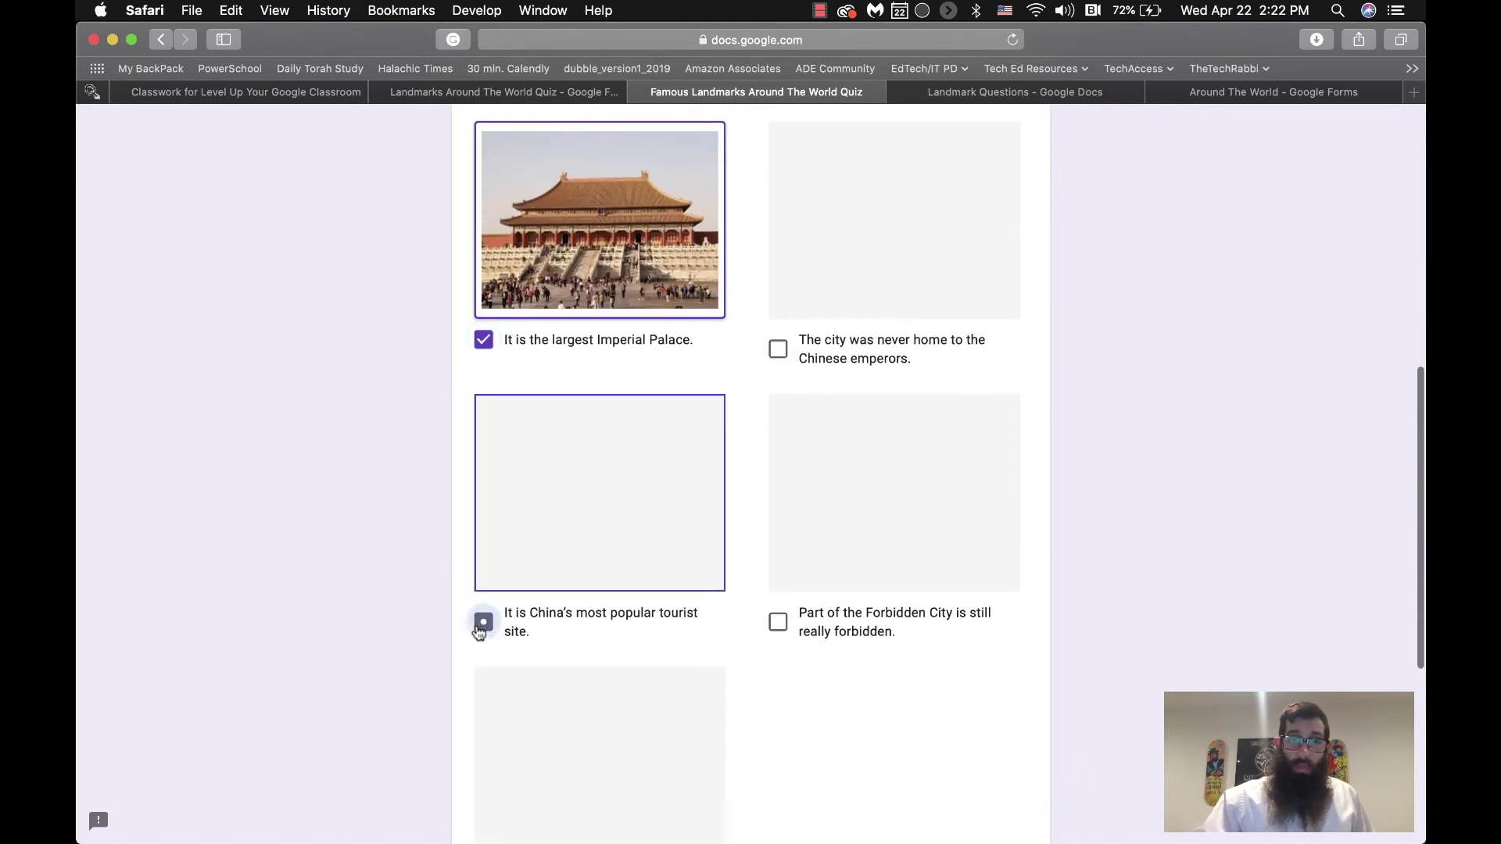
{"action": "left_click", "coordinate": [778, 622]}
{"action": "scroll", "coordinate": [786, 619], "scroll_direction": "down", "scroll_amount": 6}
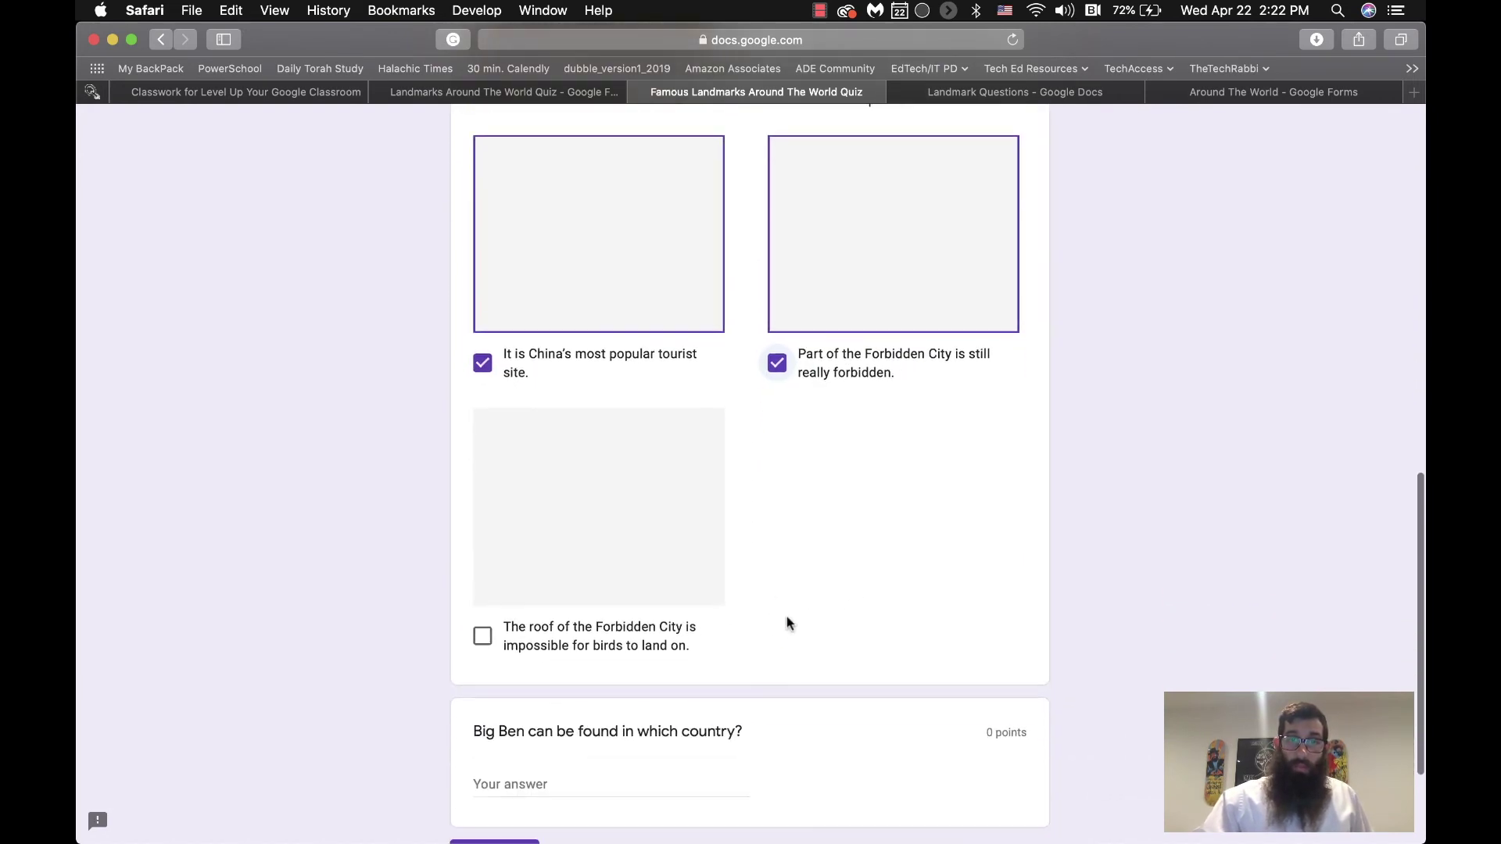
{"action": "left_click", "coordinate": [545, 630]}
{"action": "scroll", "coordinate": [540, 625], "scroll_direction": "down", "scroll_amount": 4}
Answer England for the Big Ben question and submit the quiz.
{"action": "left_click", "coordinate": [530, 617]}
{"action": "type", "text": "Englan d"}
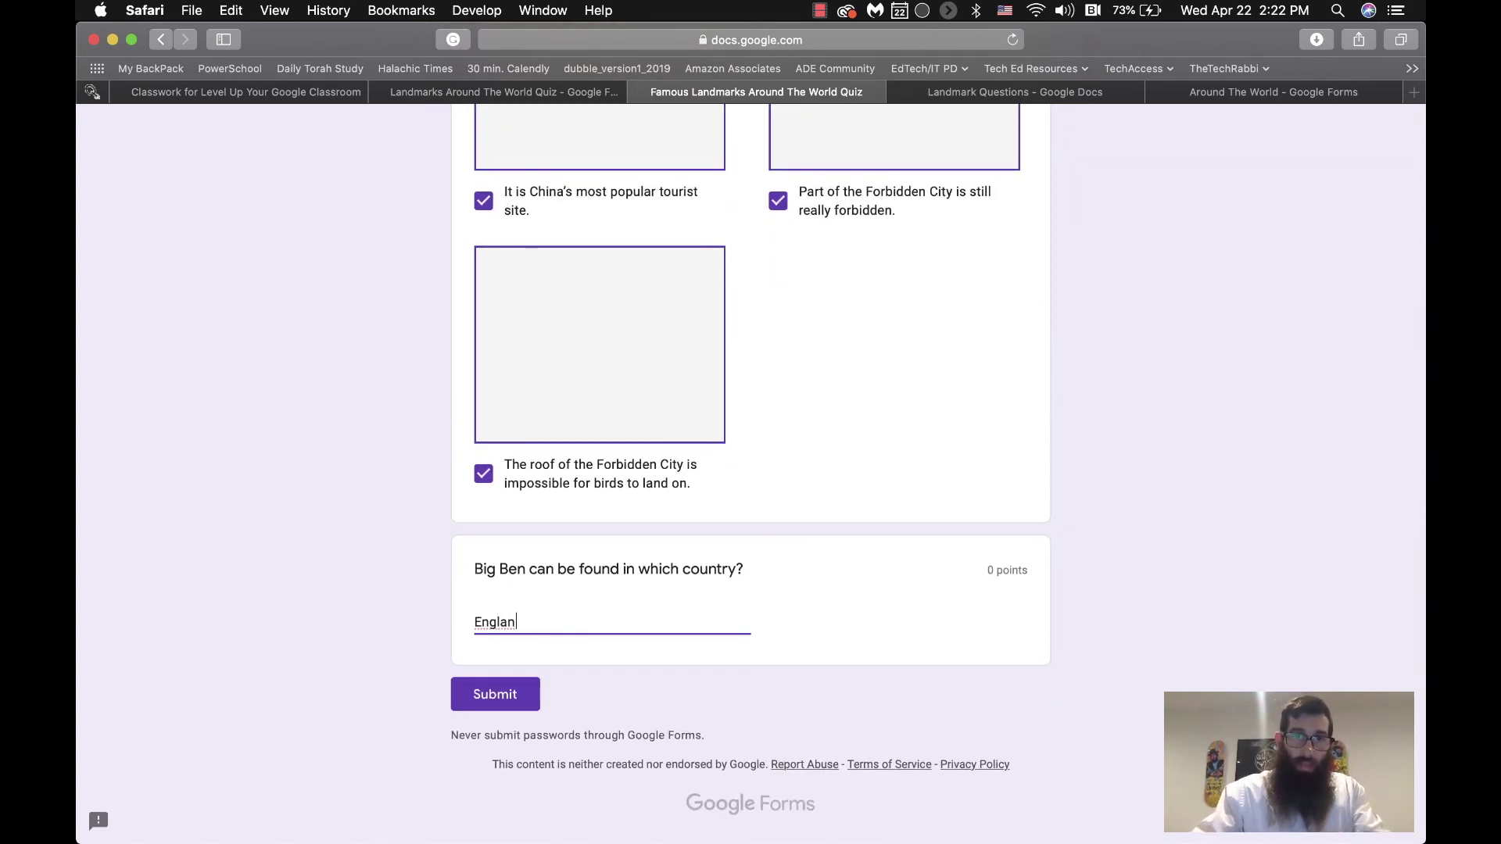
{"action": "left_click", "coordinate": [512, 695]}
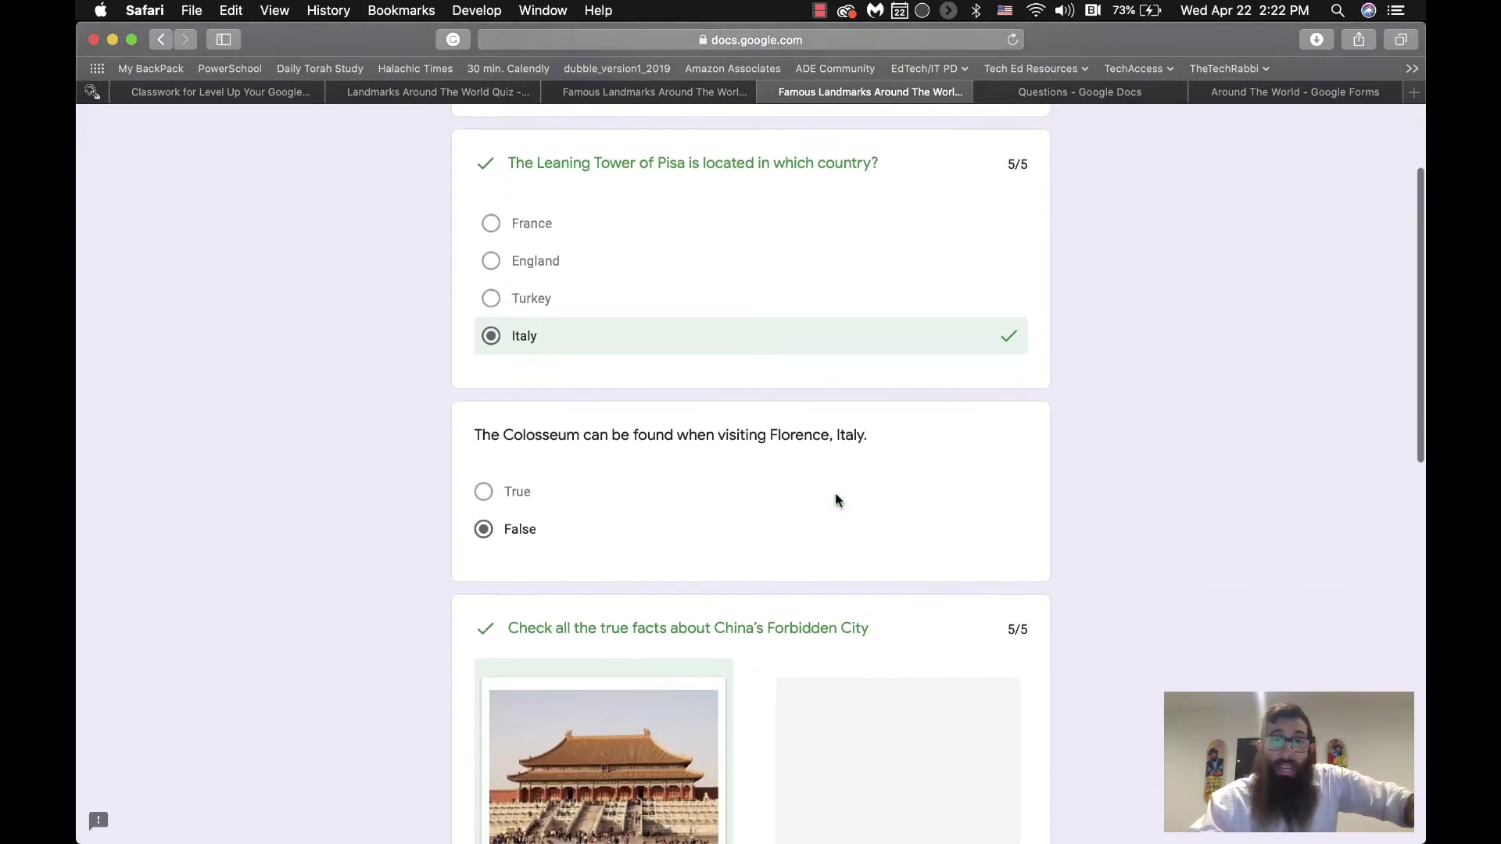
{"action": "scroll", "coordinate": [967, 397], "scroll_direction": "down", "scroll_amount": 15}
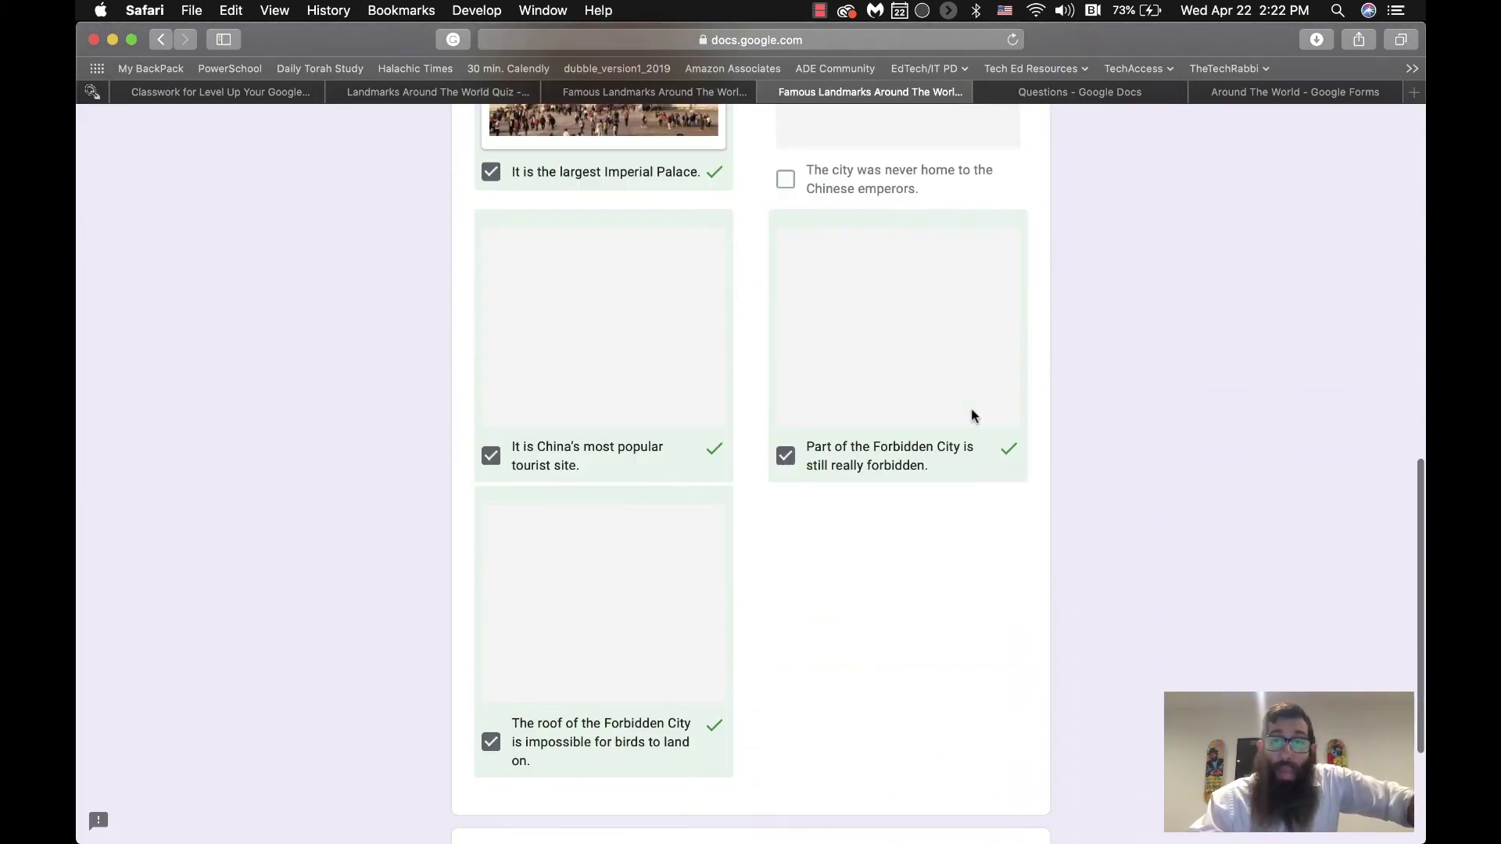
Scroll through the graded 10/10 answers, then return to the editor's Responses summary.
{"action": "scroll", "coordinate": [913, 658], "scroll_direction": "up", "scroll_amount": 20}
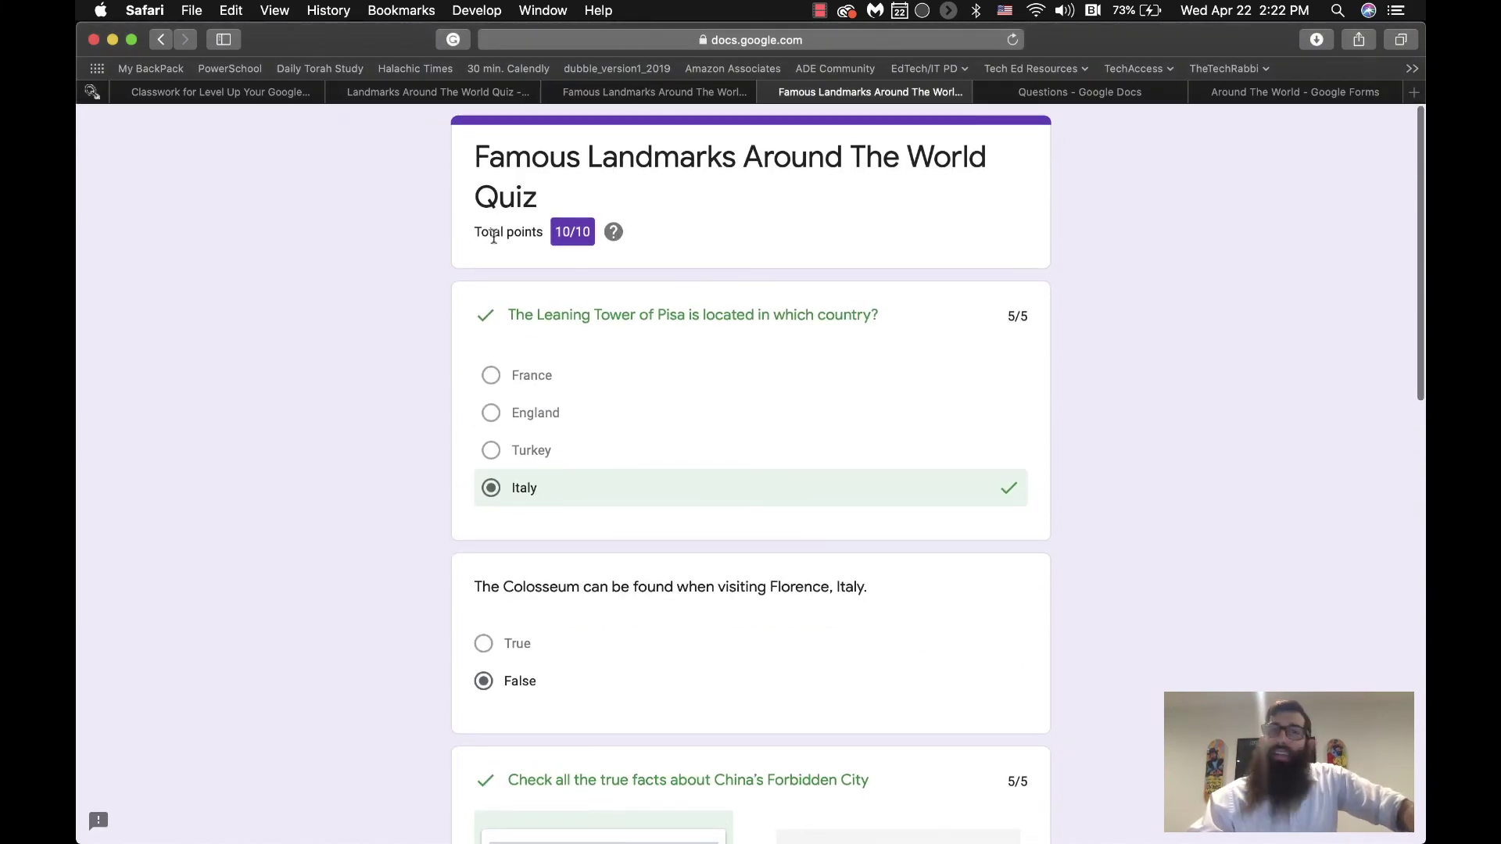
{"action": "left_click", "coordinate": [613, 94]}
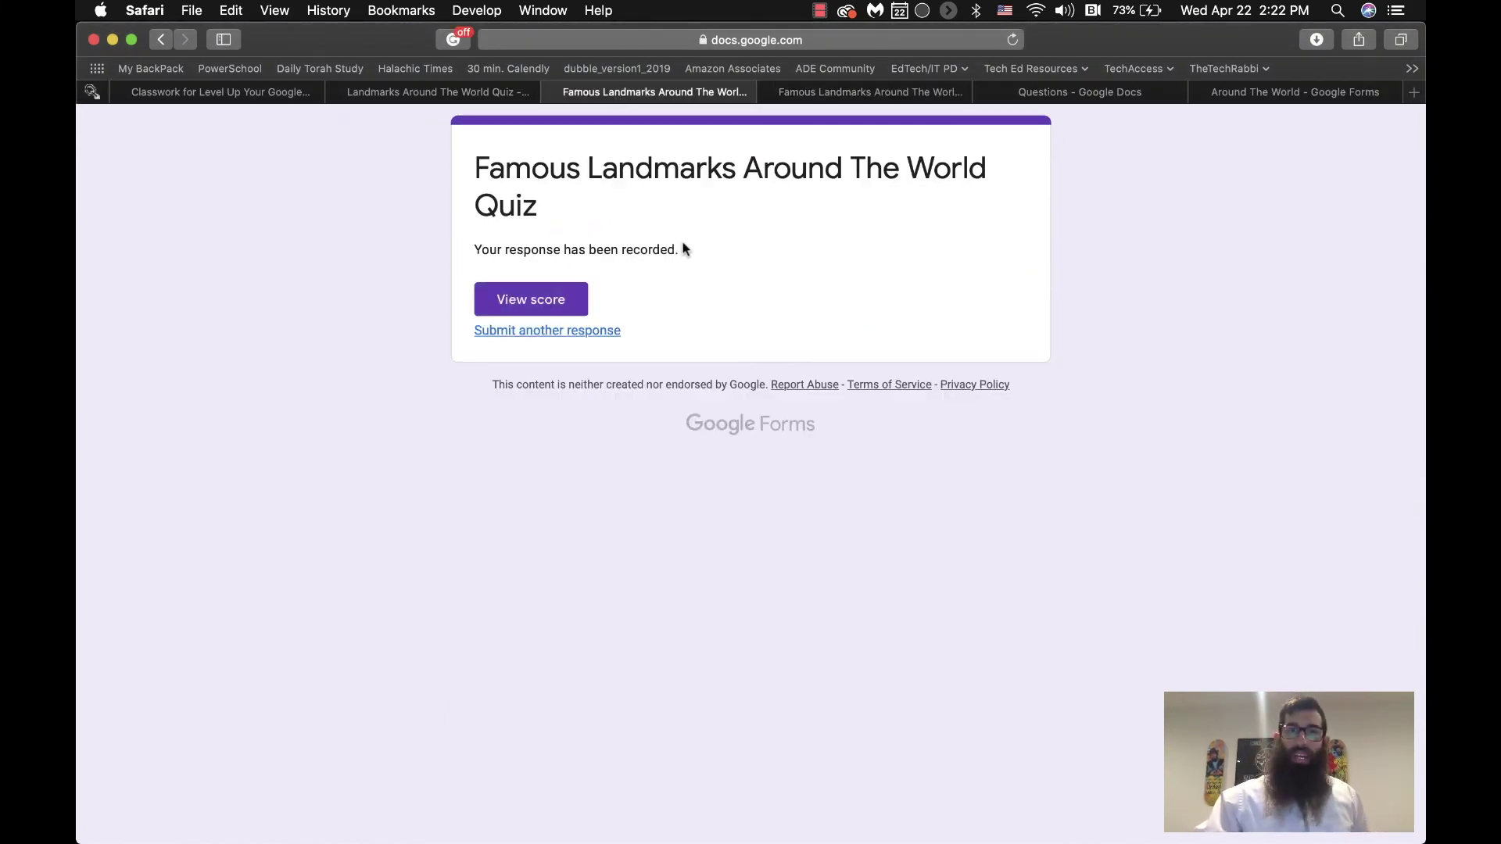
{"action": "left_click", "coordinate": [482, 91]}
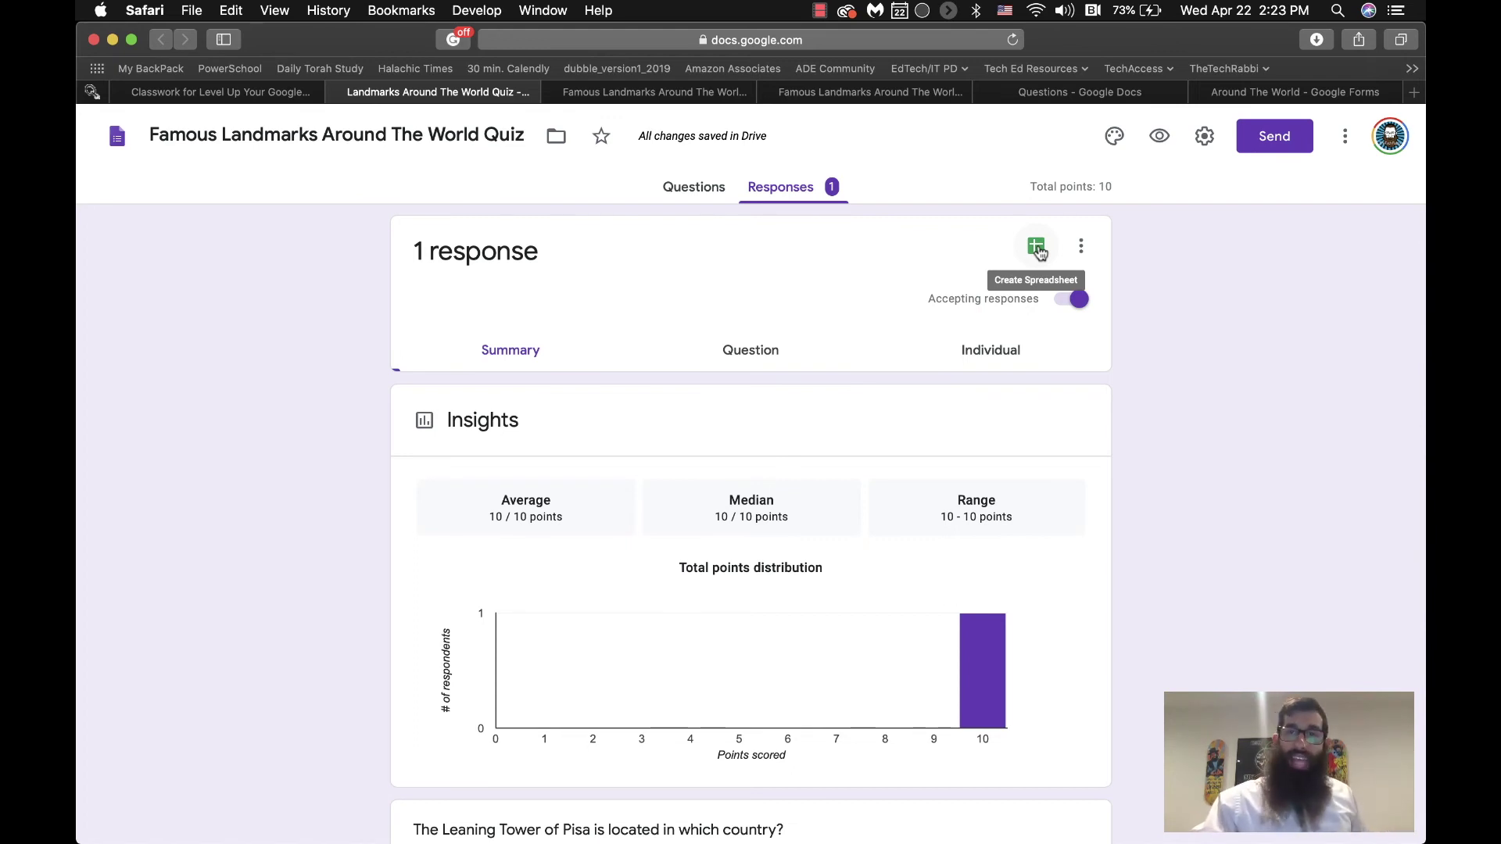
Delete all responses to the quiz and confirm the deletion.
{"action": "left_click", "coordinate": [1087, 249]}
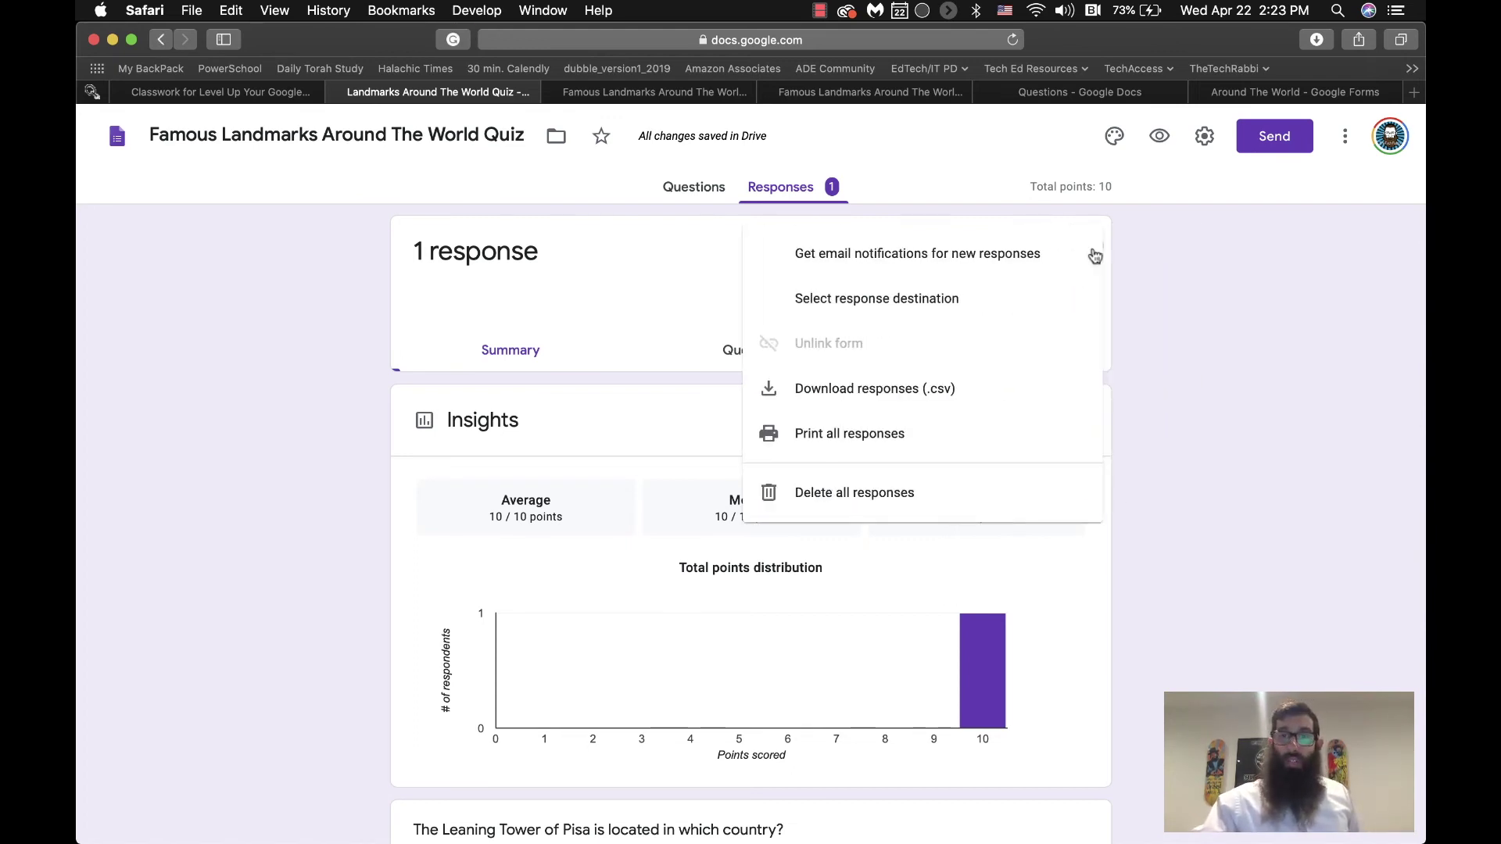
{"action": "left_click", "coordinate": [884, 491]}
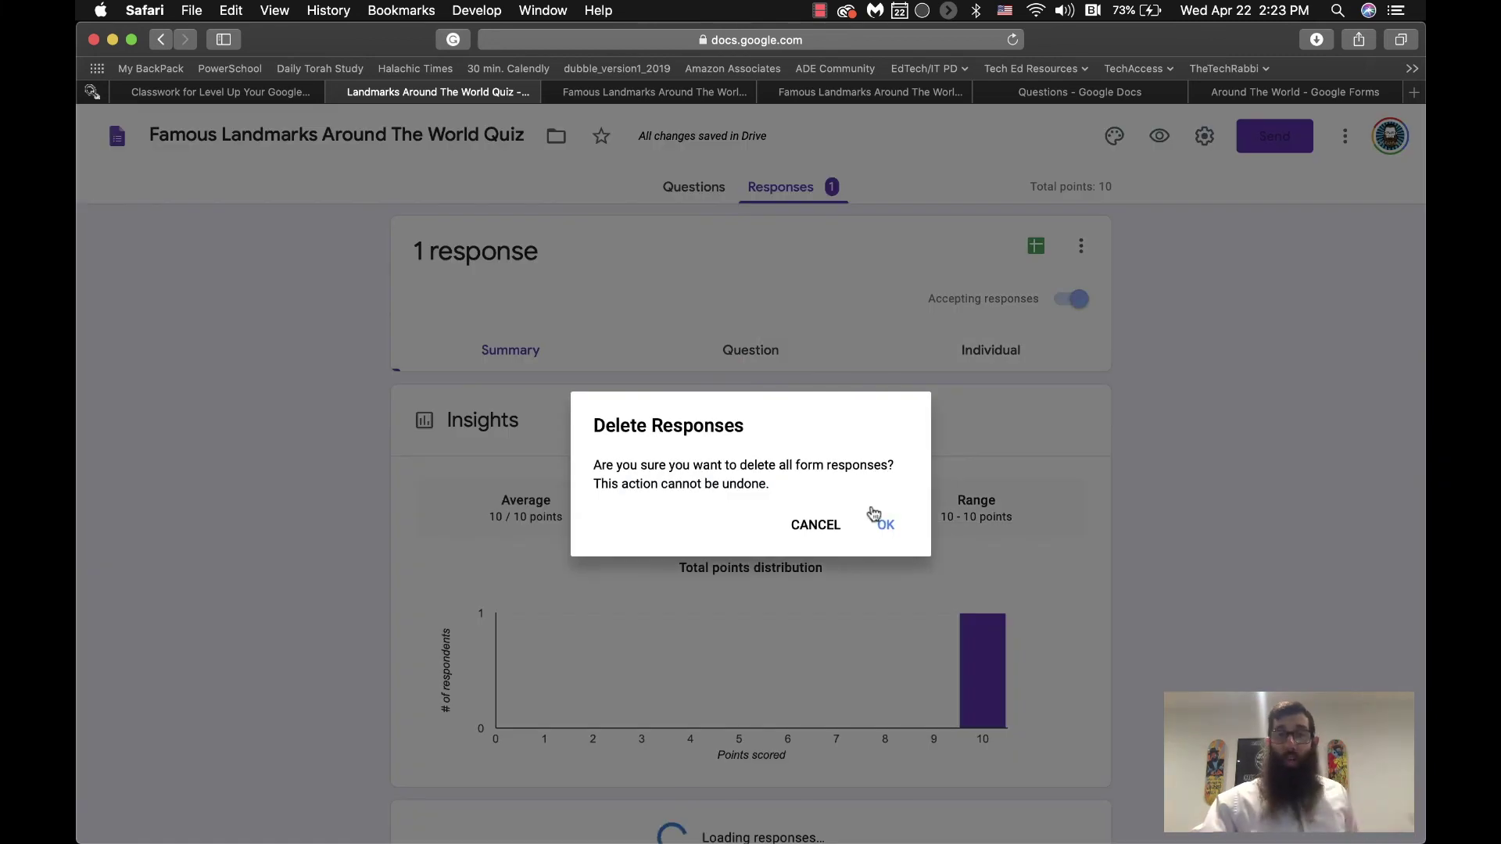
{"action": "left_click", "coordinate": [887, 530]}
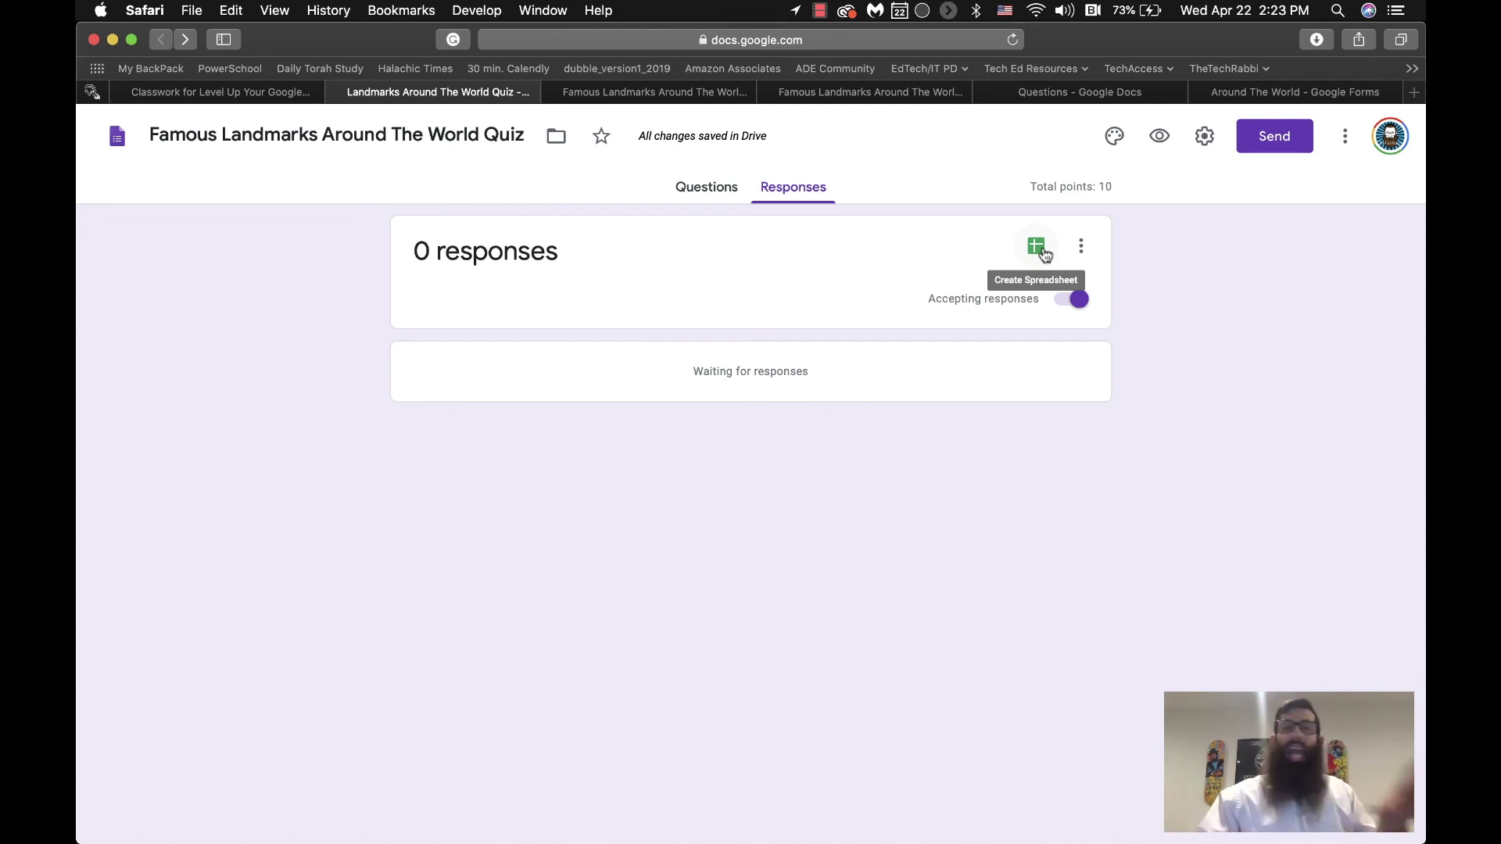
Open the spreadsheet destination dialog, choose an existing spreadsheet, then cancel without linking.
{"action": "left_click", "coordinate": [1041, 250]}
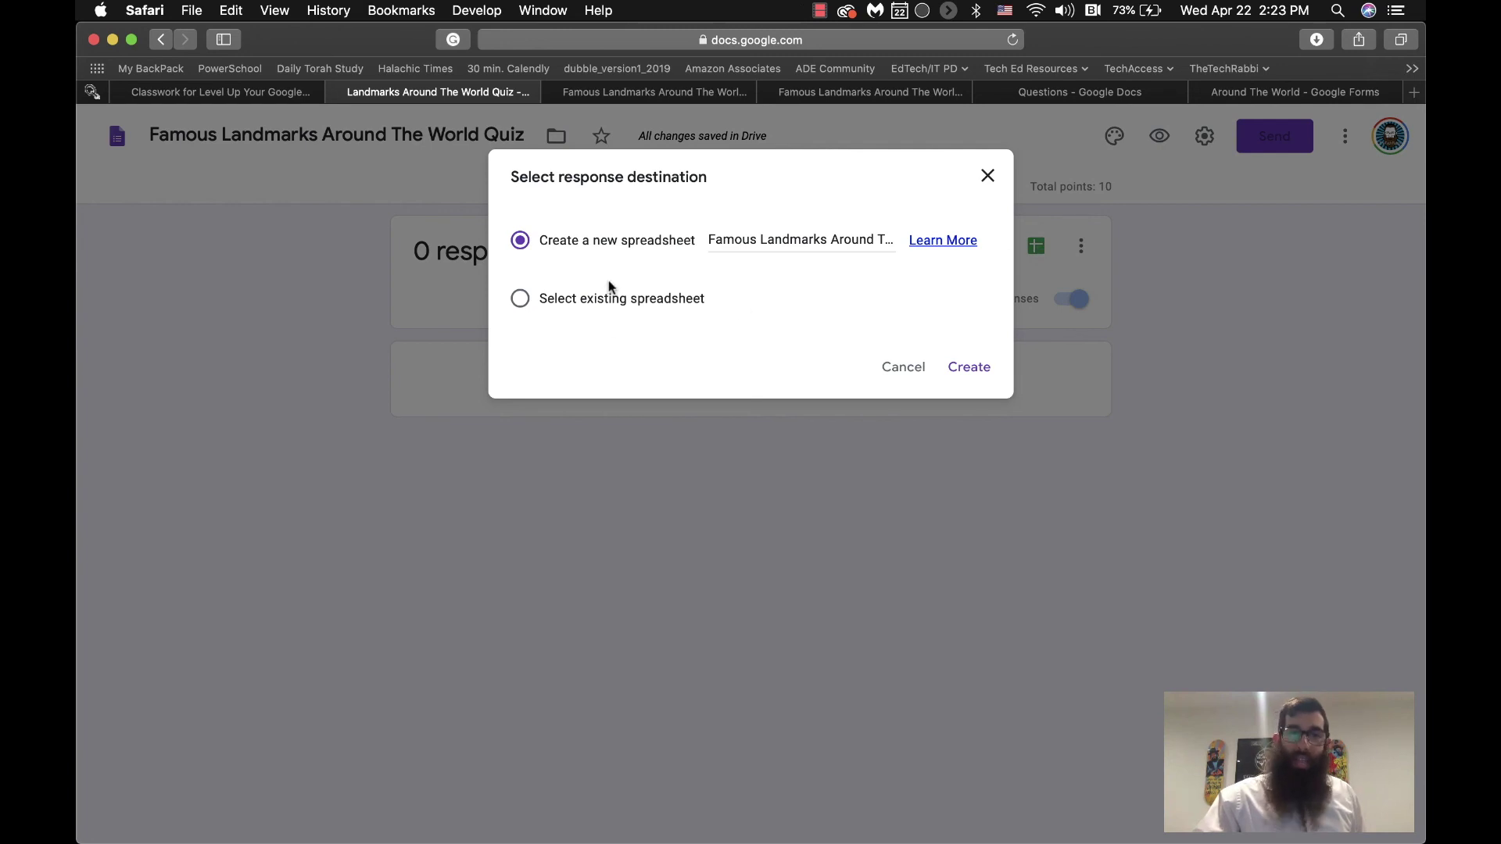
{"action": "left_click", "coordinate": [599, 305]}
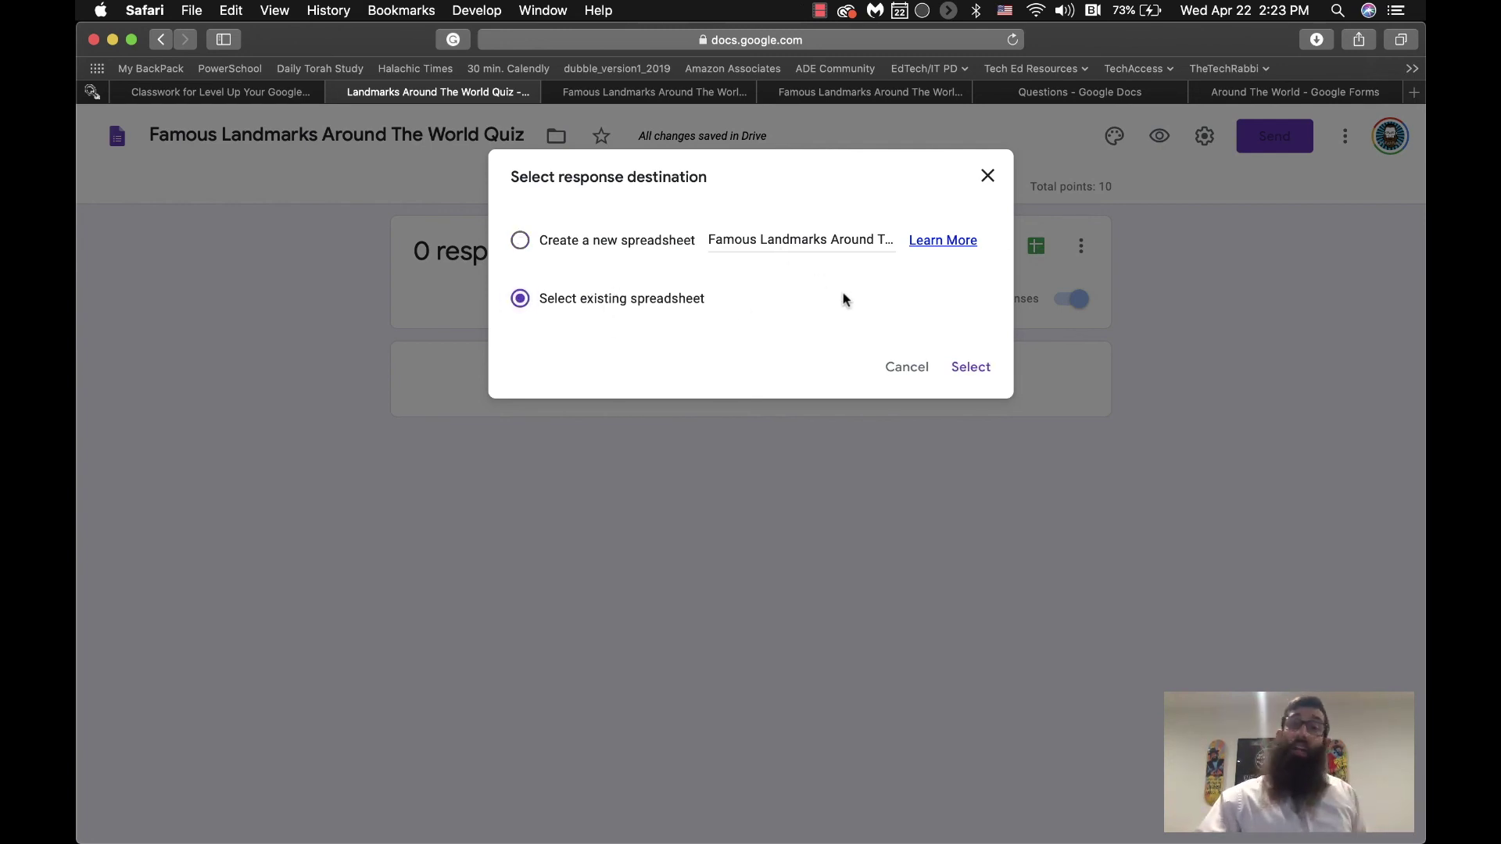
{"action": "left_click", "coordinate": [897, 366]}
Set the Colosseum true/false question's answer key to 5 points.
{"action": "left_click", "coordinate": [706, 187]}
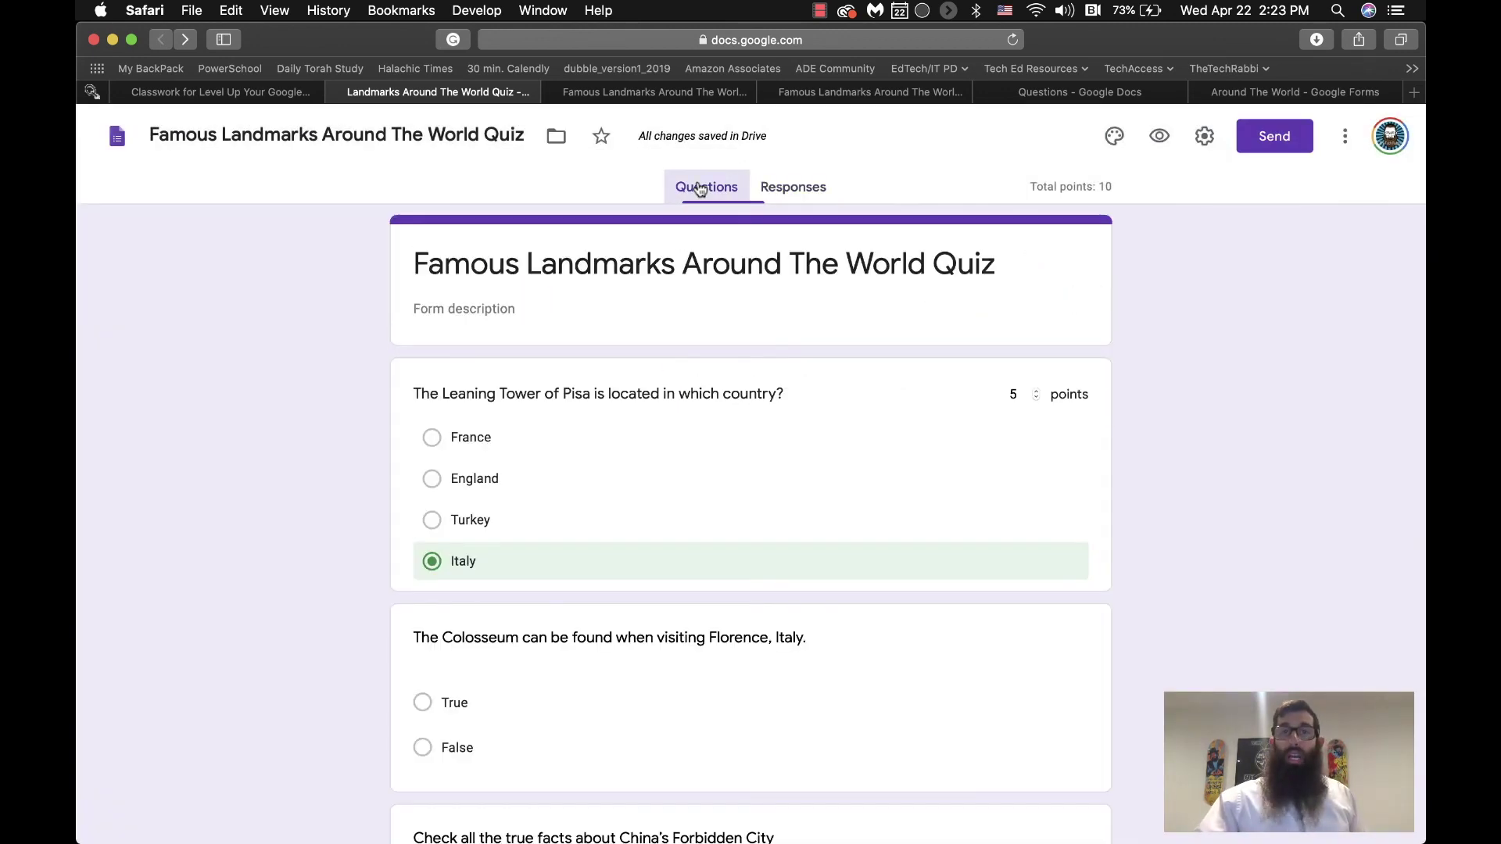
{"action": "scroll", "coordinate": [1099, 450], "scroll_direction": "down", "scroll_amount": 3}
{"action": "left_click", "coordinate": [1066, 526]}
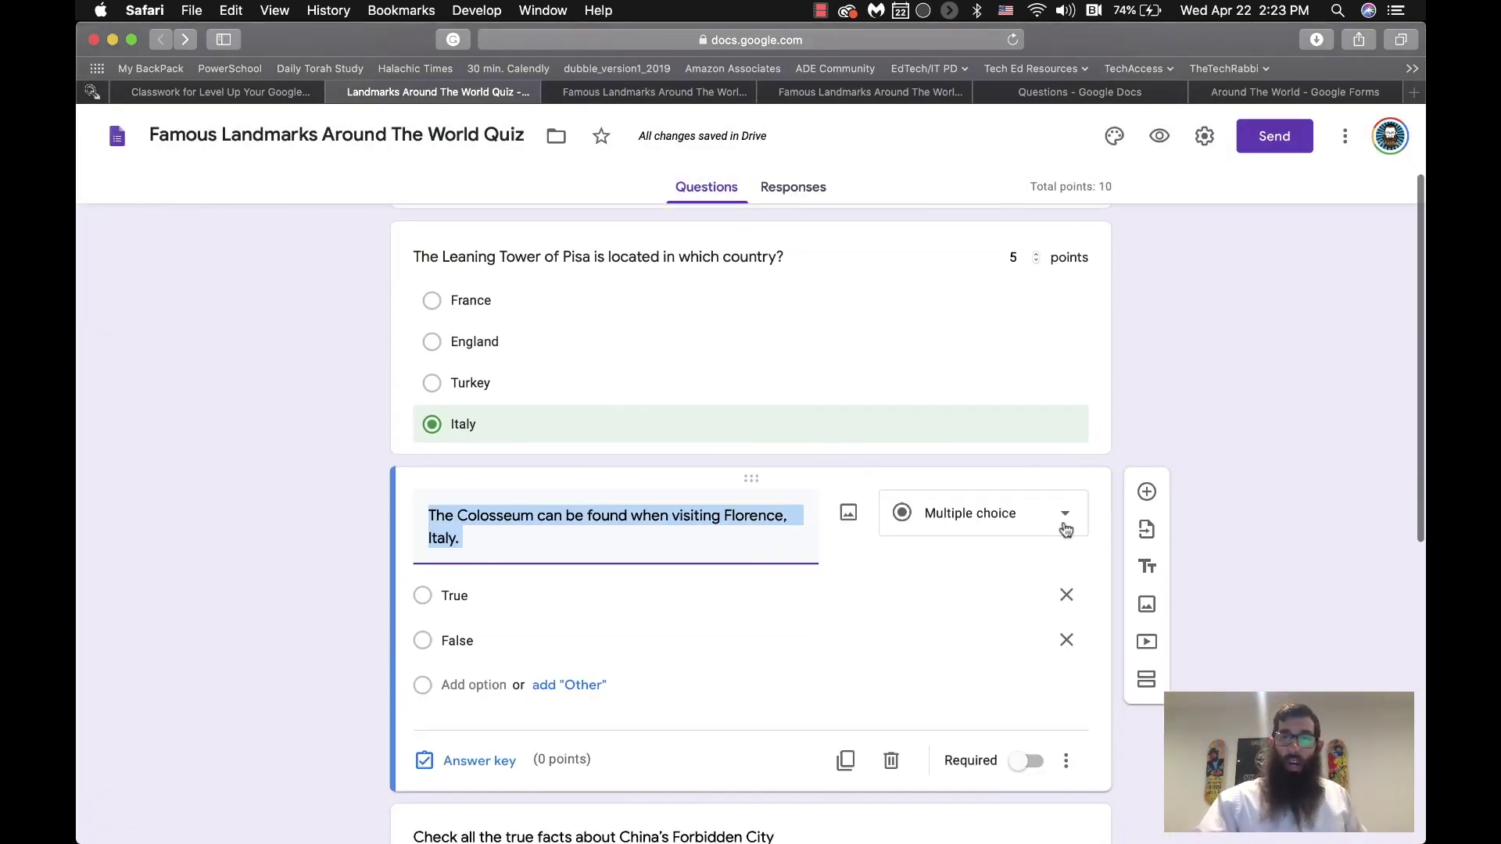
{"action": "left_click", "coordinate": [463, 762]}
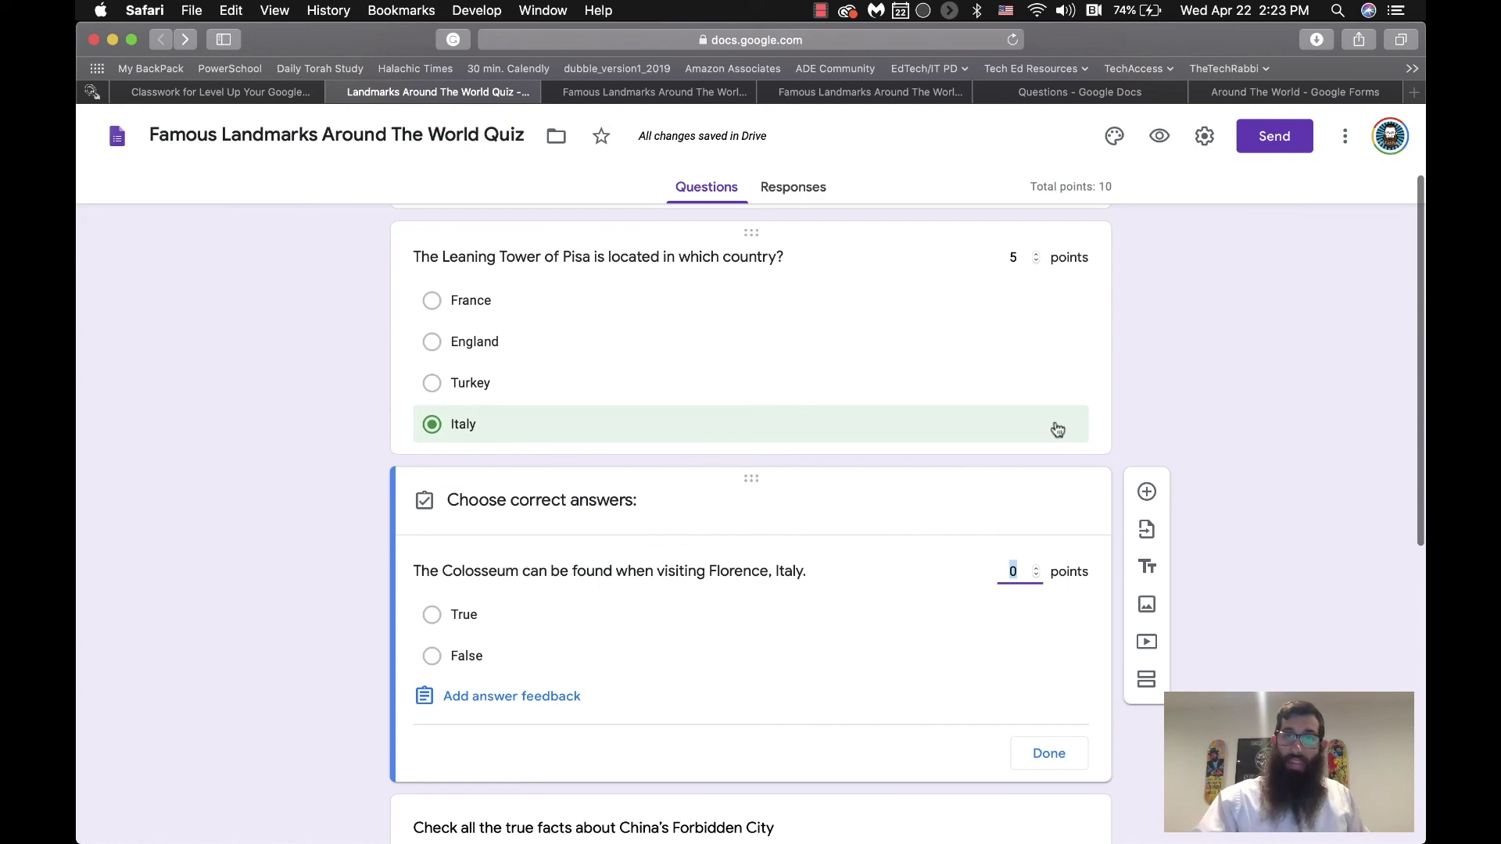
{"action": "left_click", "coordinate": [1015, 570]}
{"action": "type", "text": "5"}
{"action": "scroll", "coordinate": [1037, 579], "scroll_direction": "down", "scroll_amount": 3}
{"action": "scroll", "coordinate": [1038, 582], "scroll_direction": "down", "scroll_amount": 5}
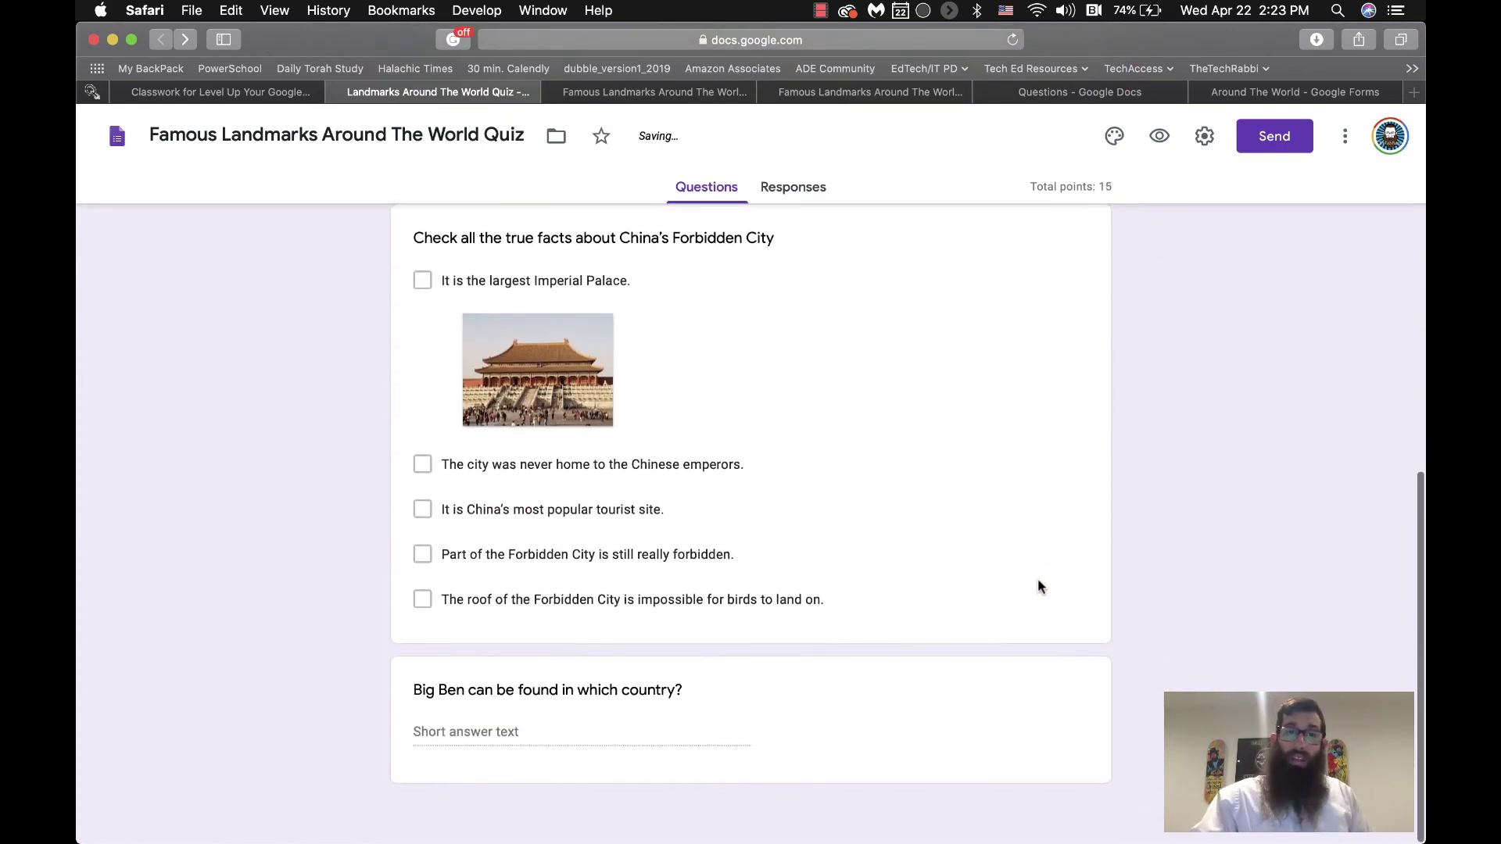
{"action": "left_click", "coordinate": [956, 716]}
Open the Big Ben question's answer key with England and england as correct answers.
{"action": "left_click", "coordinate": [494, 760]}
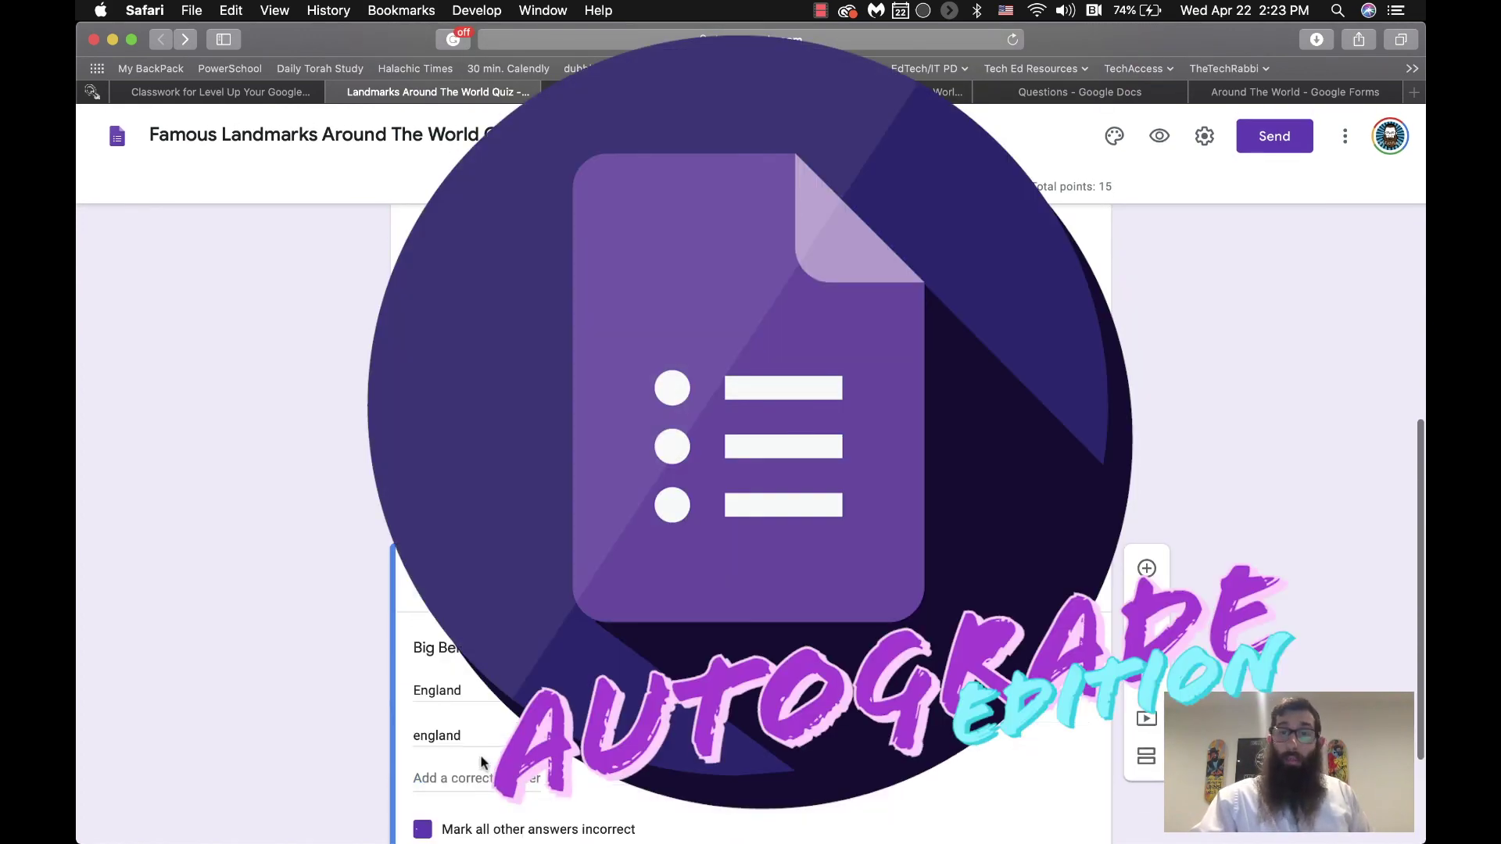
{"action": "scroll", "coordinate": [1253, 364], "scroll_direction": "up", "scroll_amount": 15}
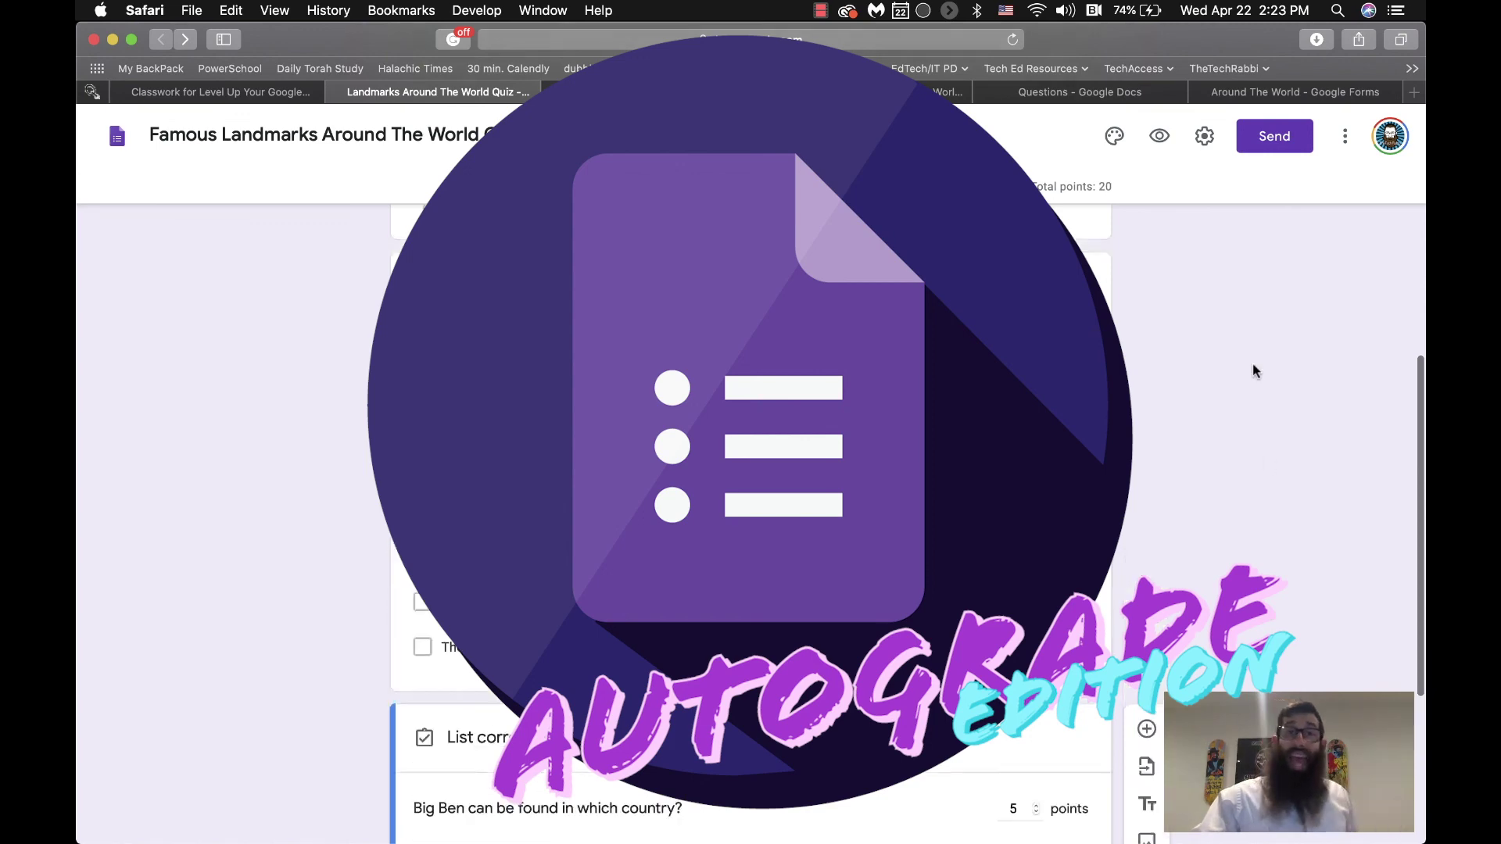